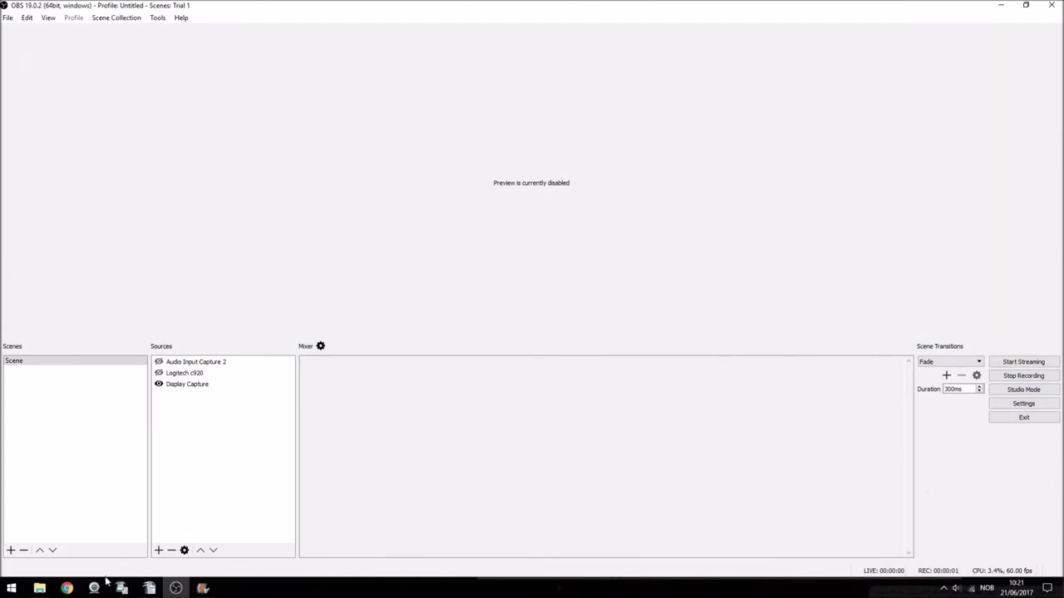
- Launch the Logitech webcam software, open its webcam controller, and display the advanced settings for the C920
left_click(95, 591)
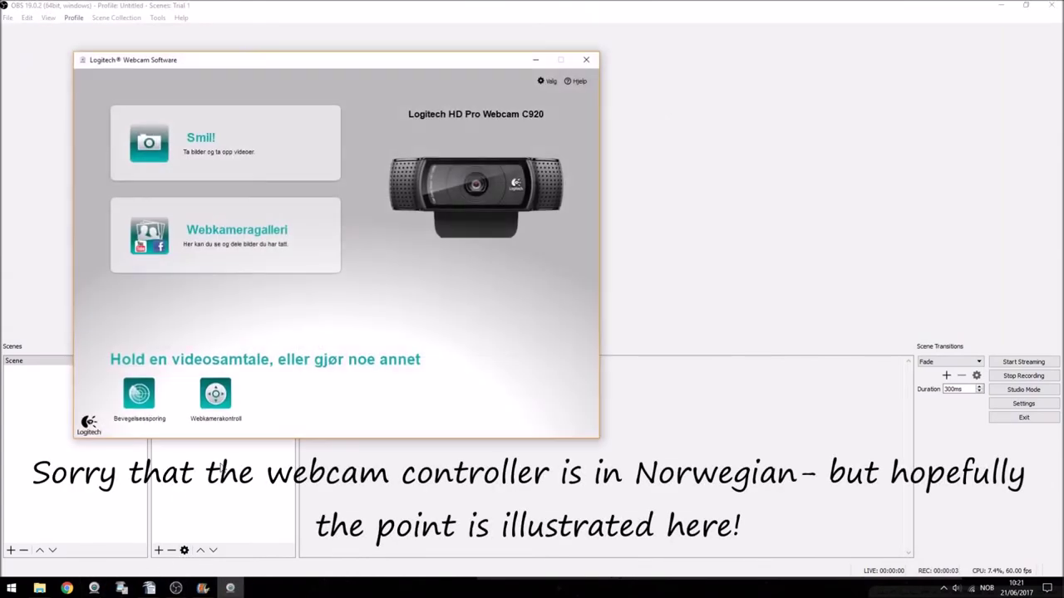
left_click(214, 396)
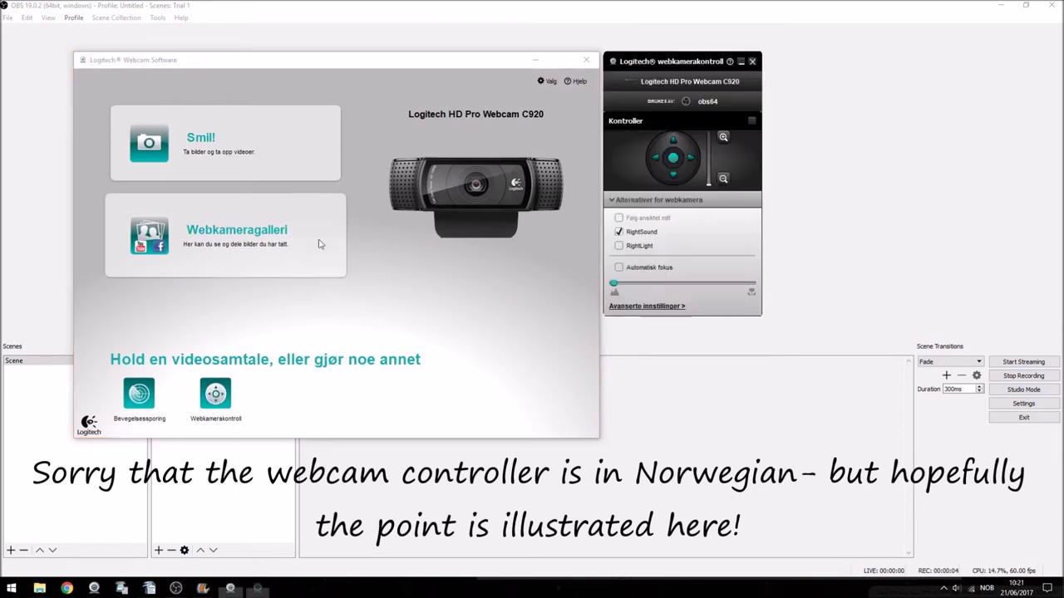
left_click(586, 60)
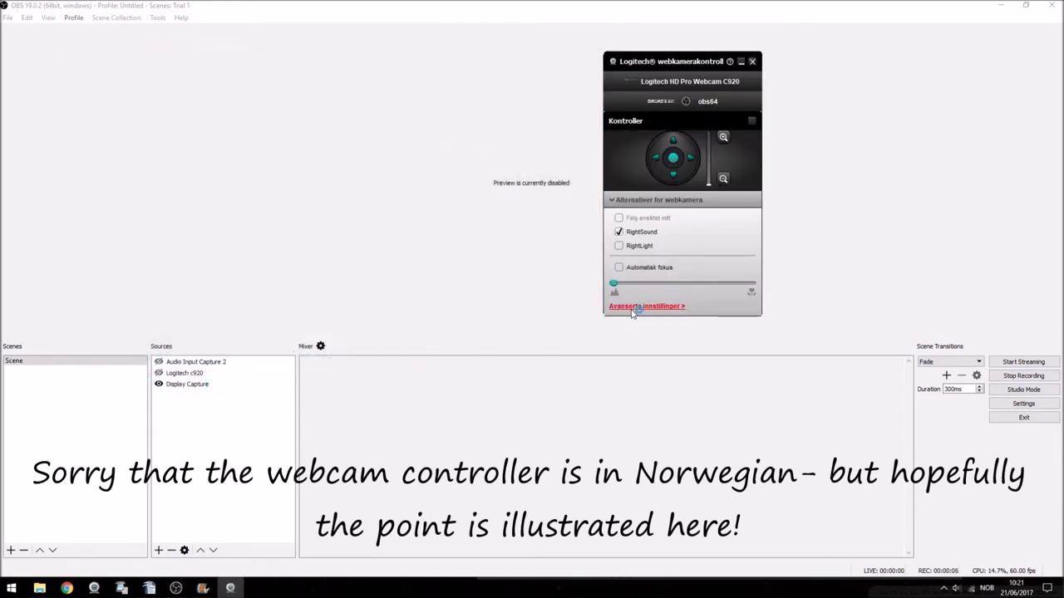
left_click(646, 306)
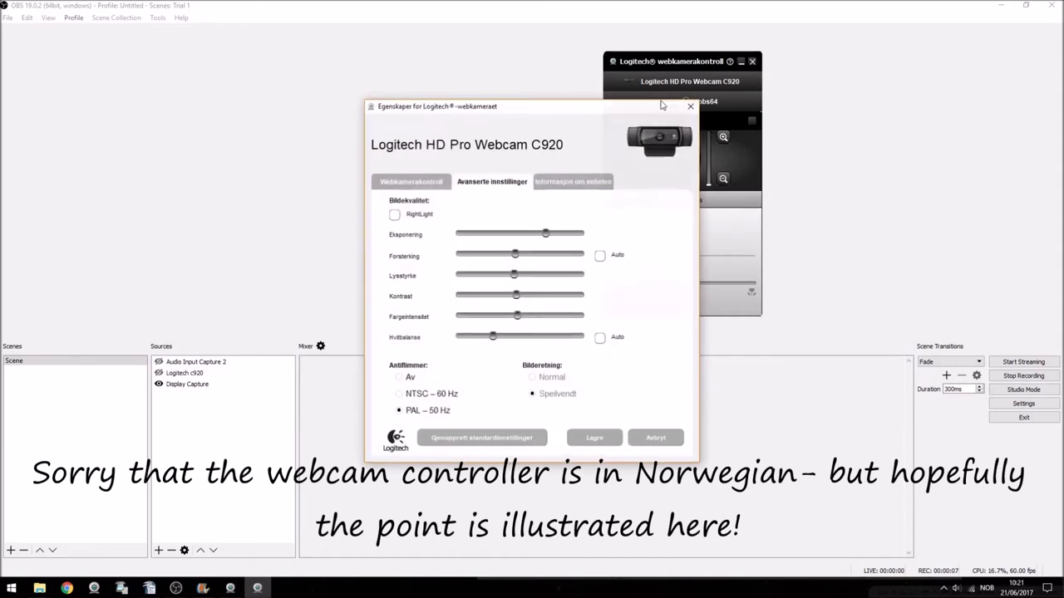
- Place the webcam controller and properties windows side by side to view the settings, and close both without saving
left_click_drag(664, 61, 103, 45)
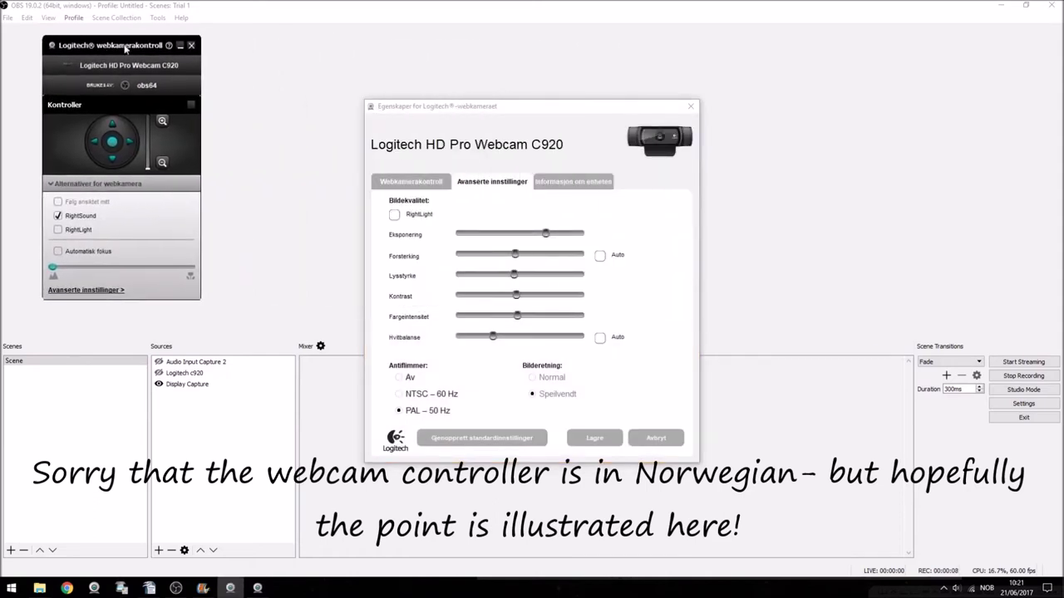
left_click_drag(448, 108, 454, 29)
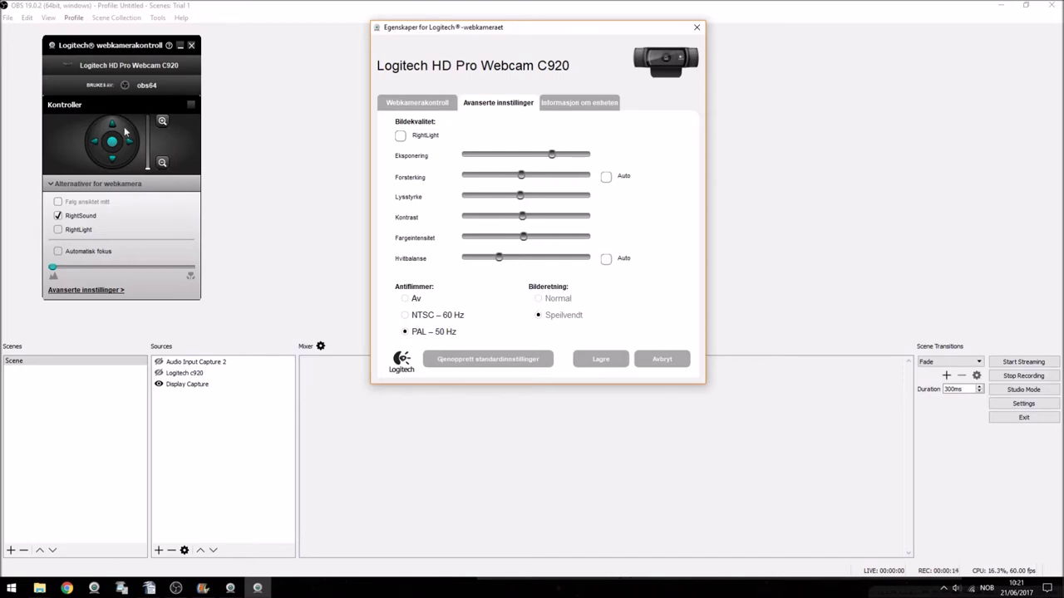
left_click_drag(112, 51, 247, 57)
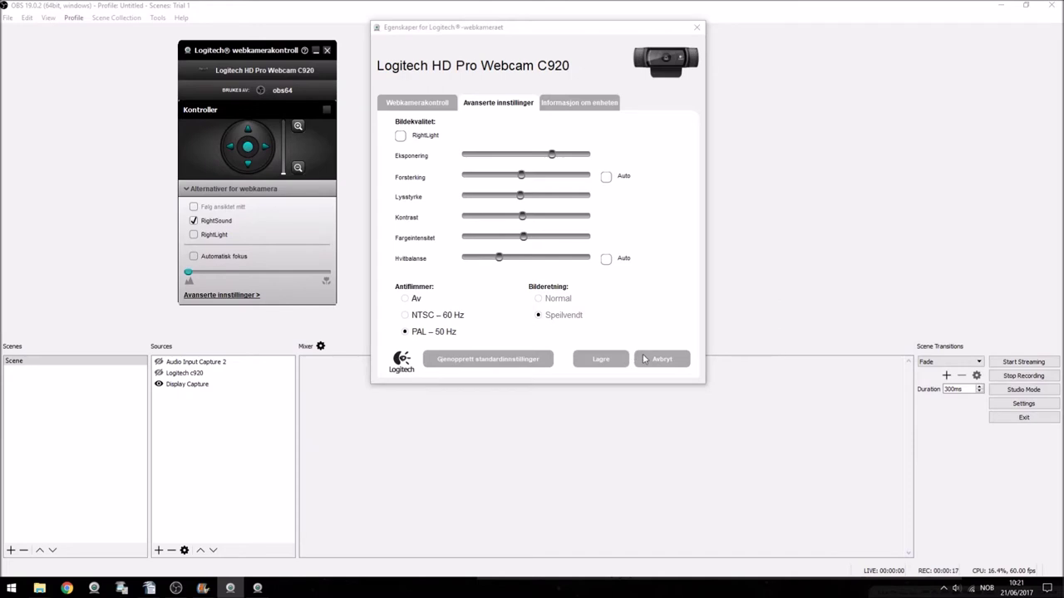
left_click(662, 360)
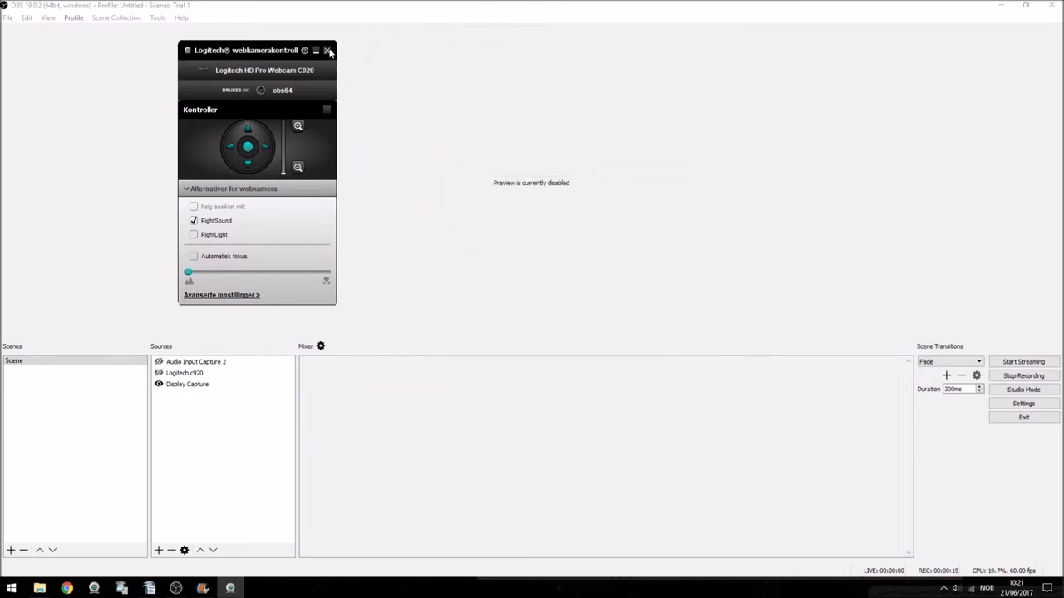
left_click(328, 51)
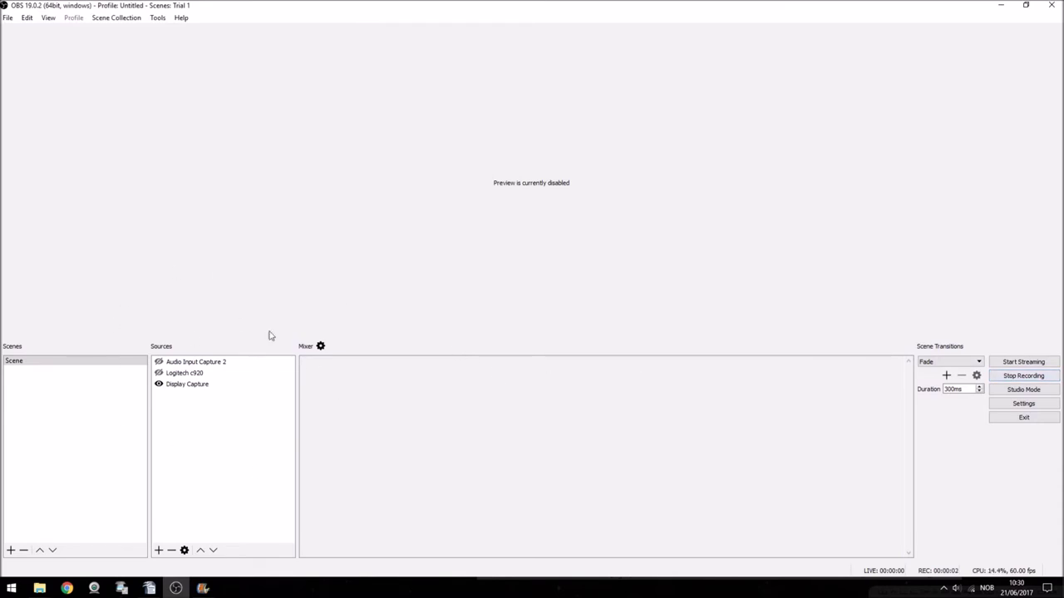
- Create a new Display Capture source for Display 0 at 1920x1080 with cursor capture enabled
left_click(158, 551)
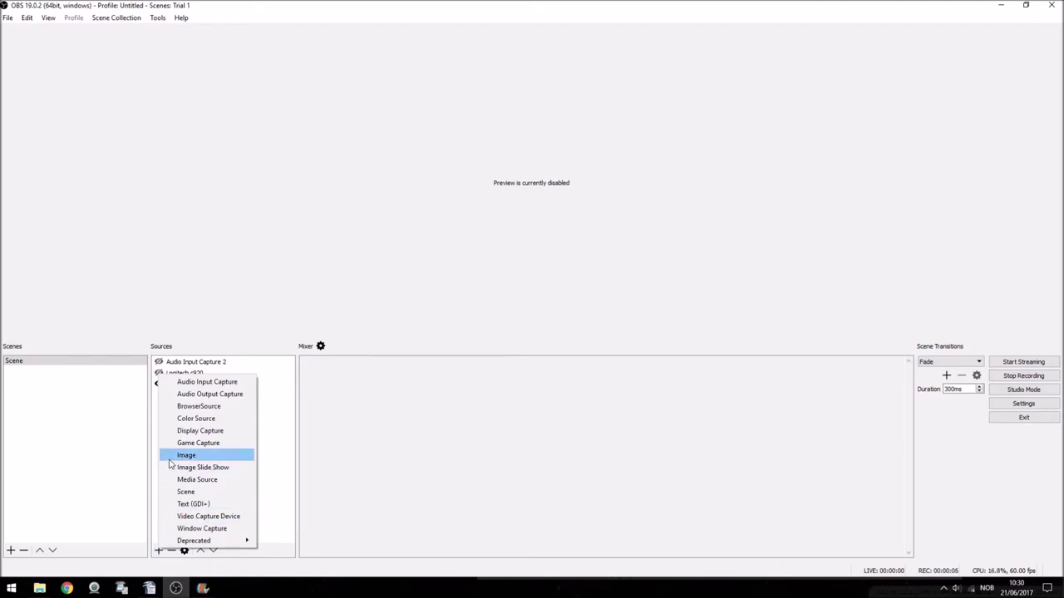
left_click(184, 430)
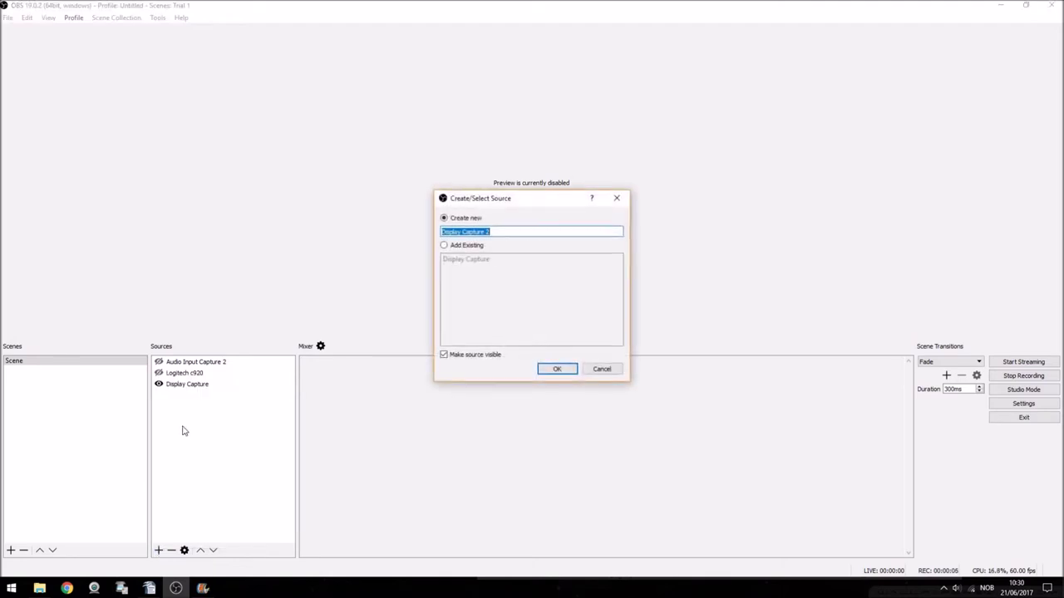
left_click(558, 369)
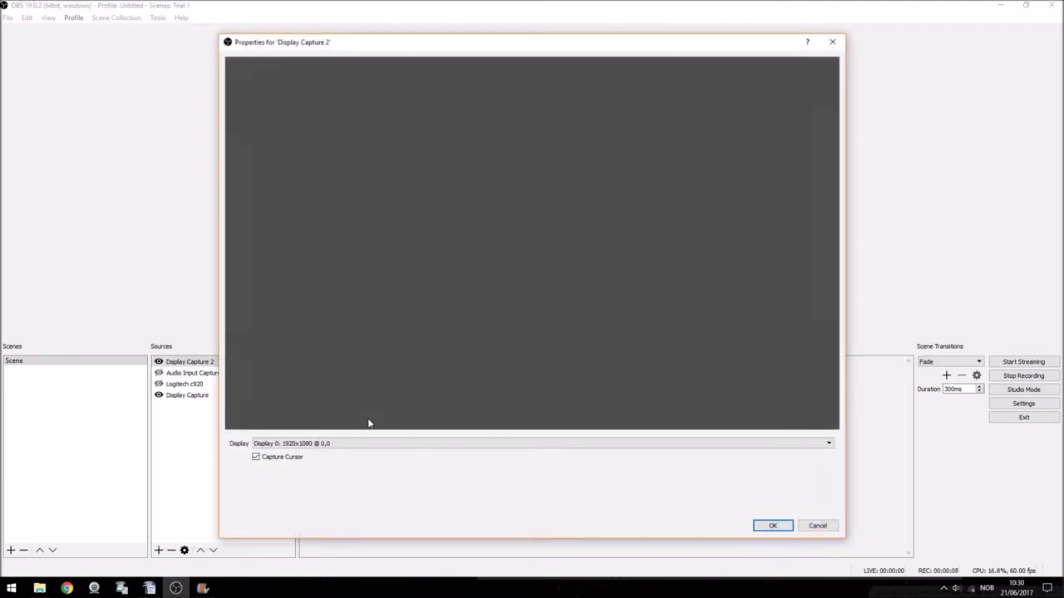
left_click(774, 527)
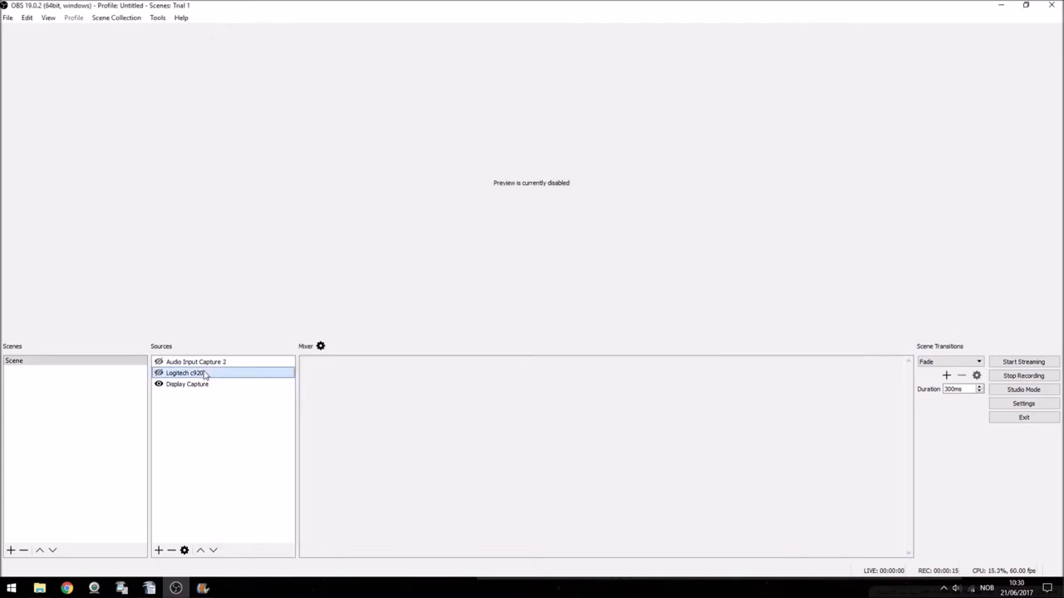
right_click(206, 374)
left_click(219, 371)
double_click(219, 371)
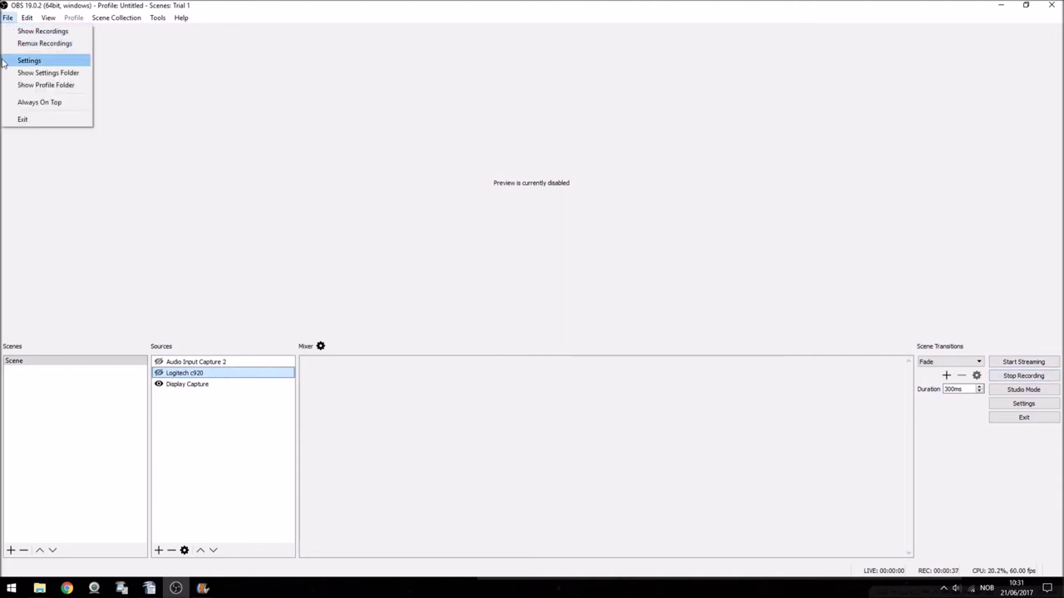
- Review the recording path, quality, format and encoder in the Output settings, and close the settings
left_click(4, 62)
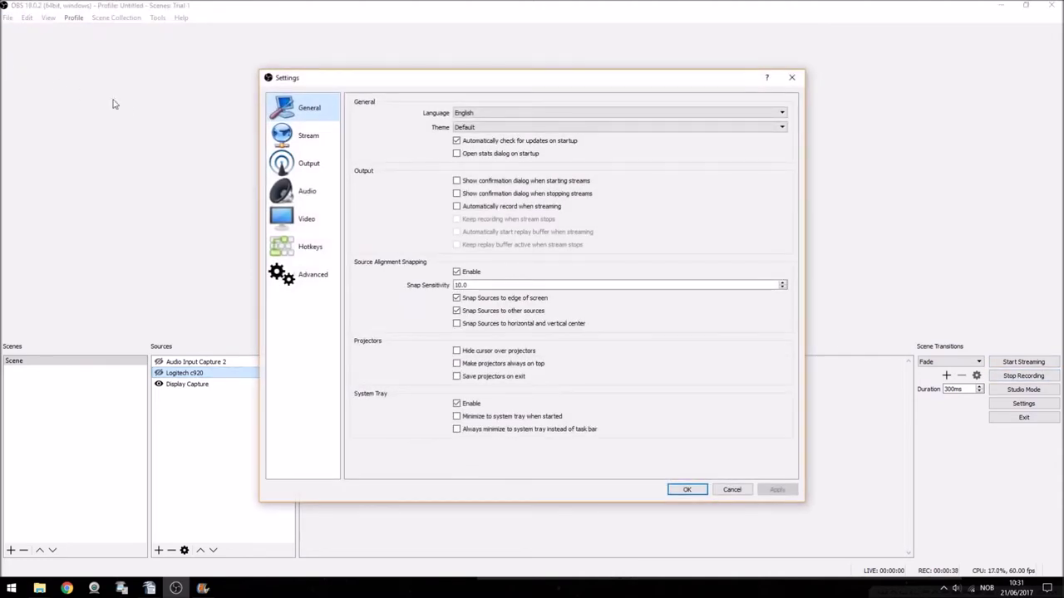
left_click(309, 164)
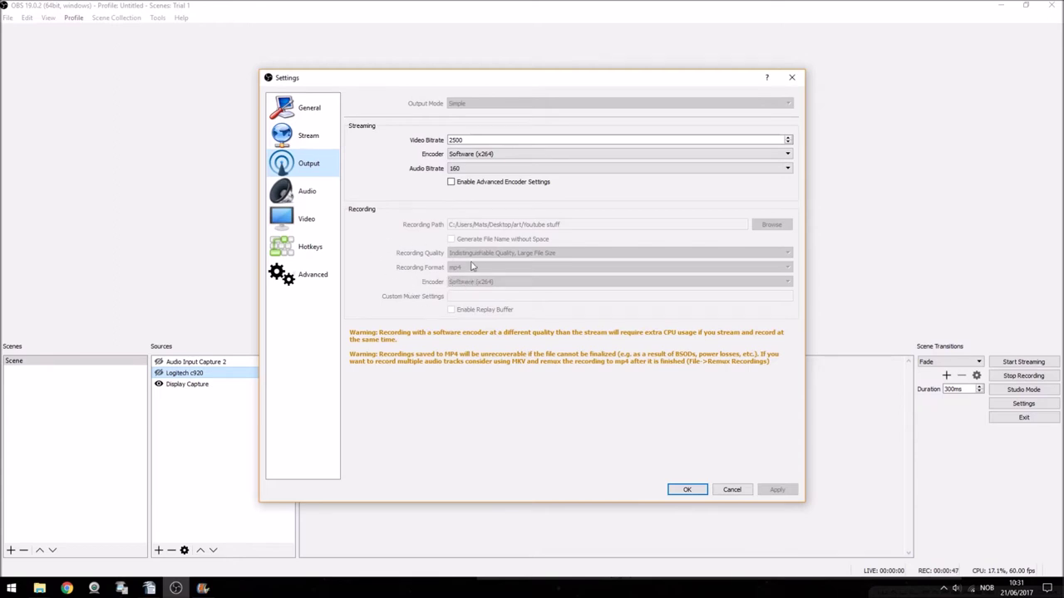
left_click(687, 491)
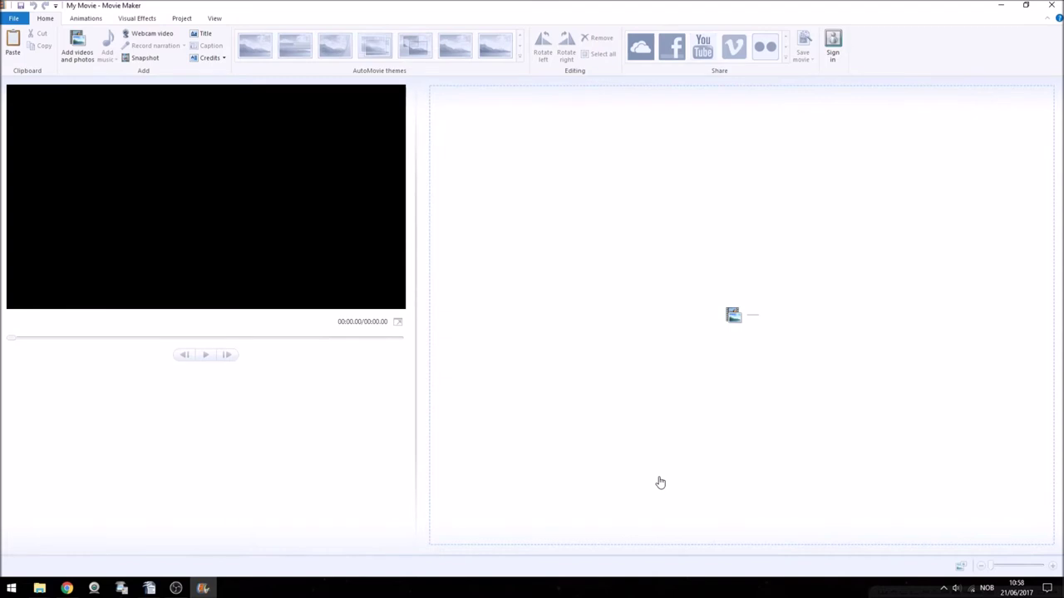
right_click(125, 125)
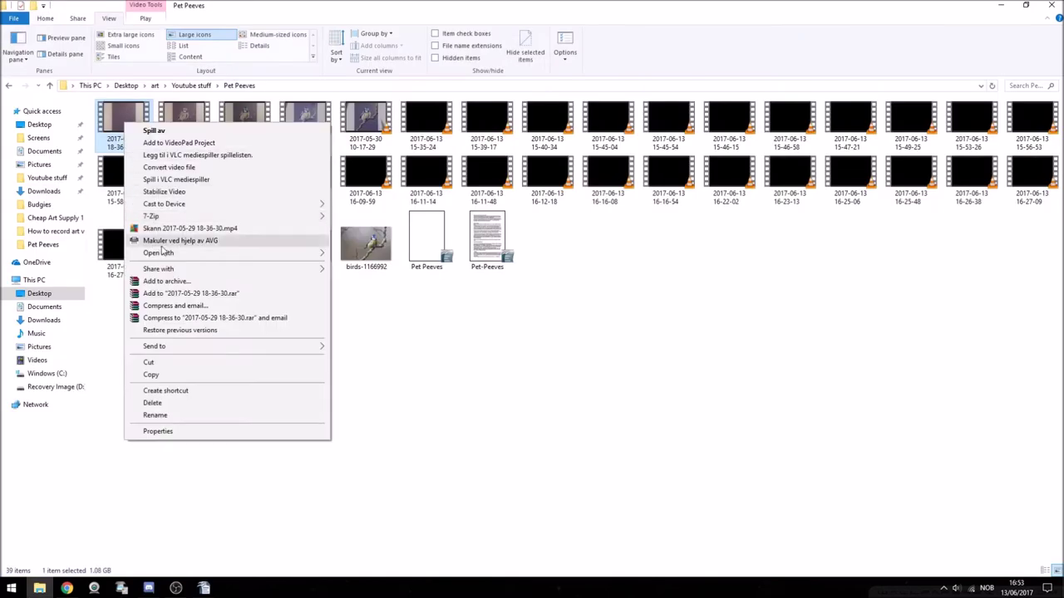
mouse_move(161, 259)
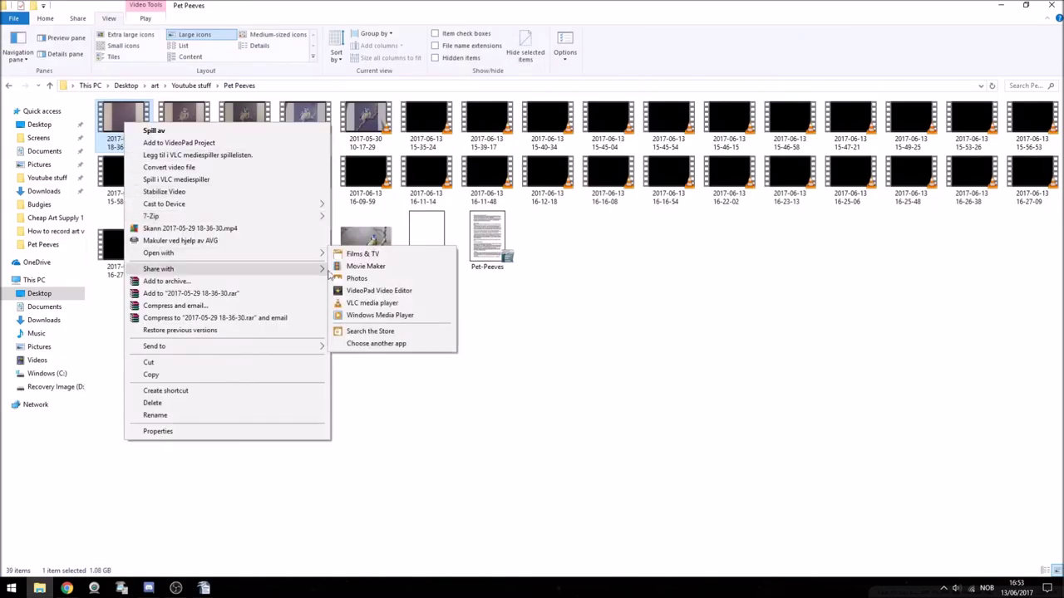
left_click(366, 266)
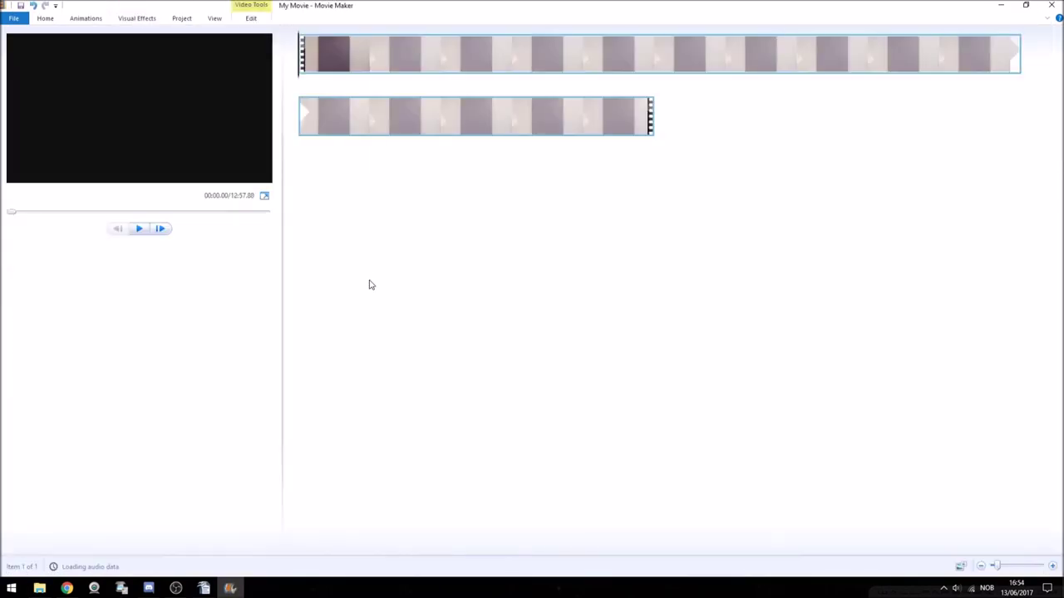
left_click(981, 566)
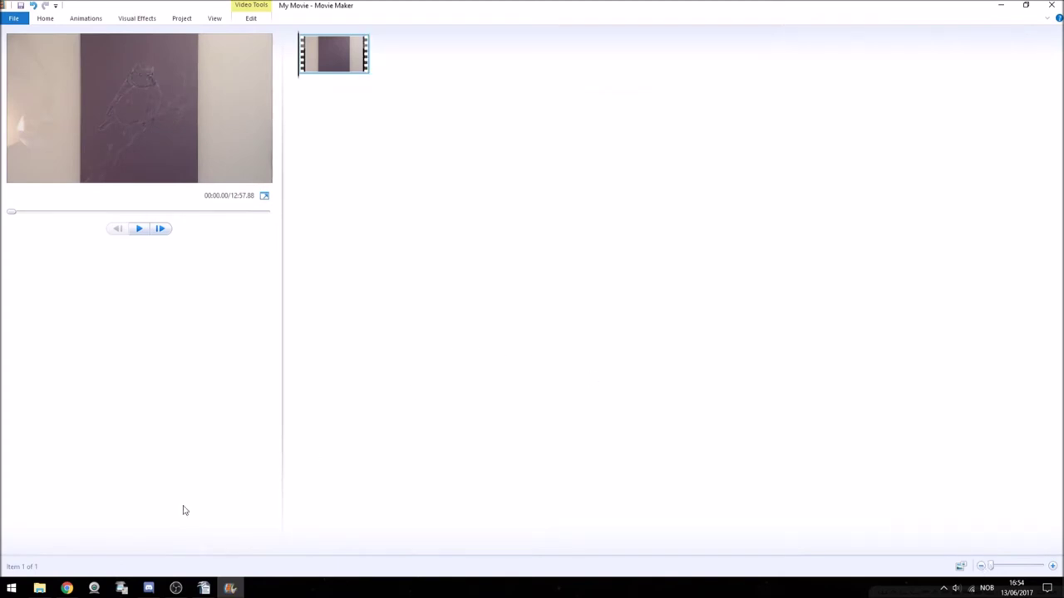
mouse_move(39, 588)
left_click(50, 542)
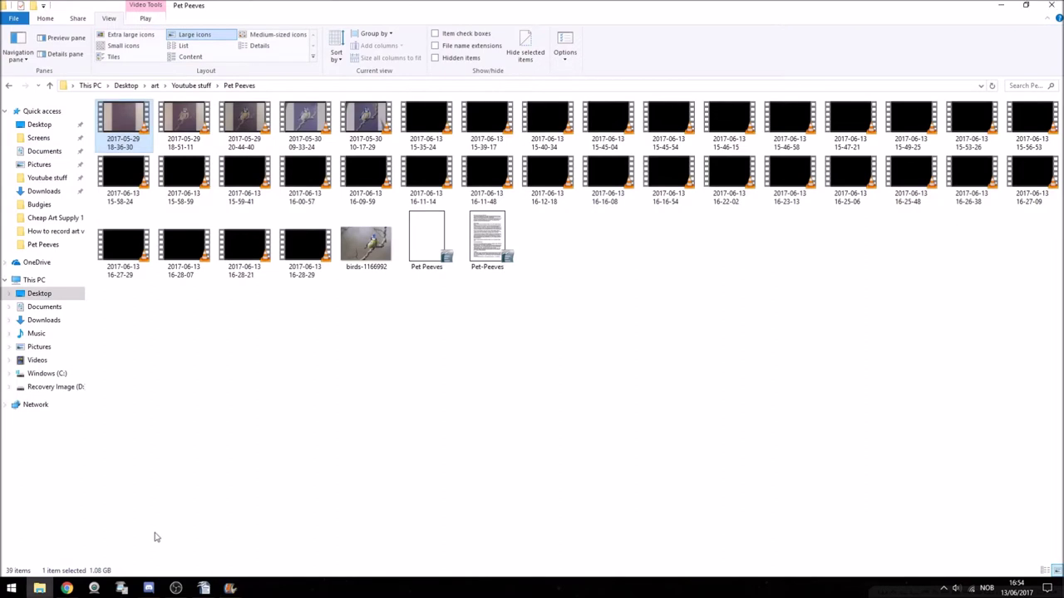
left_click(1026, 5)
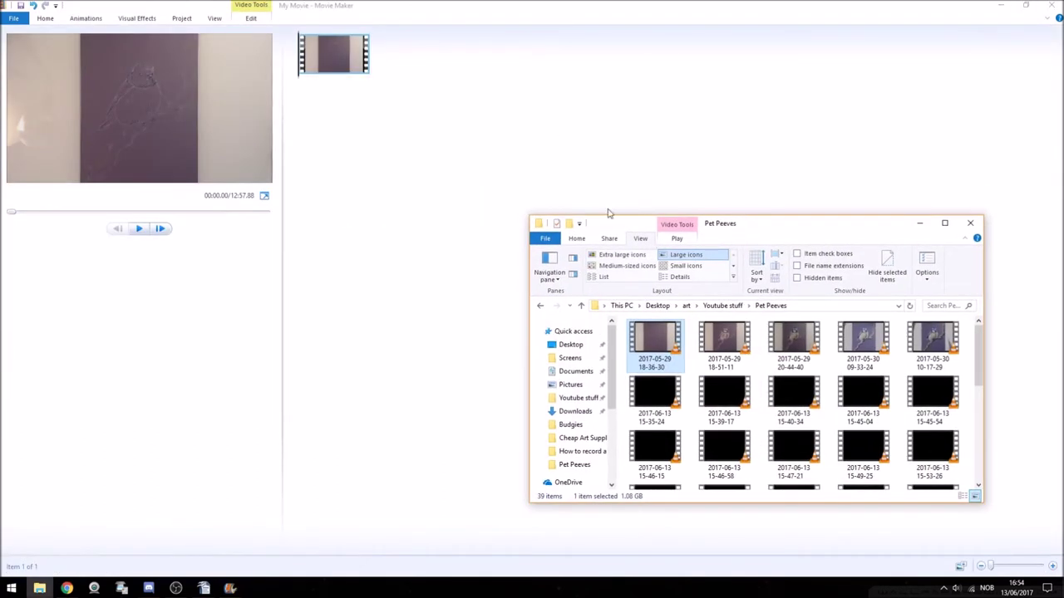
left_click(708, 346)
left_click(931, 353, "shift")
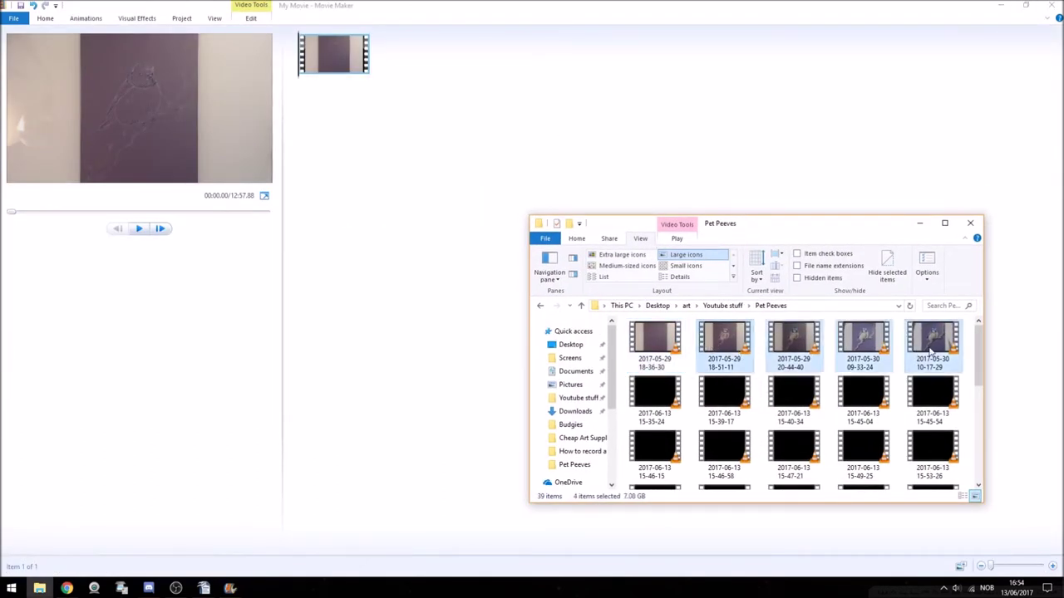
left_click_drag(724, 349, 515, 78)
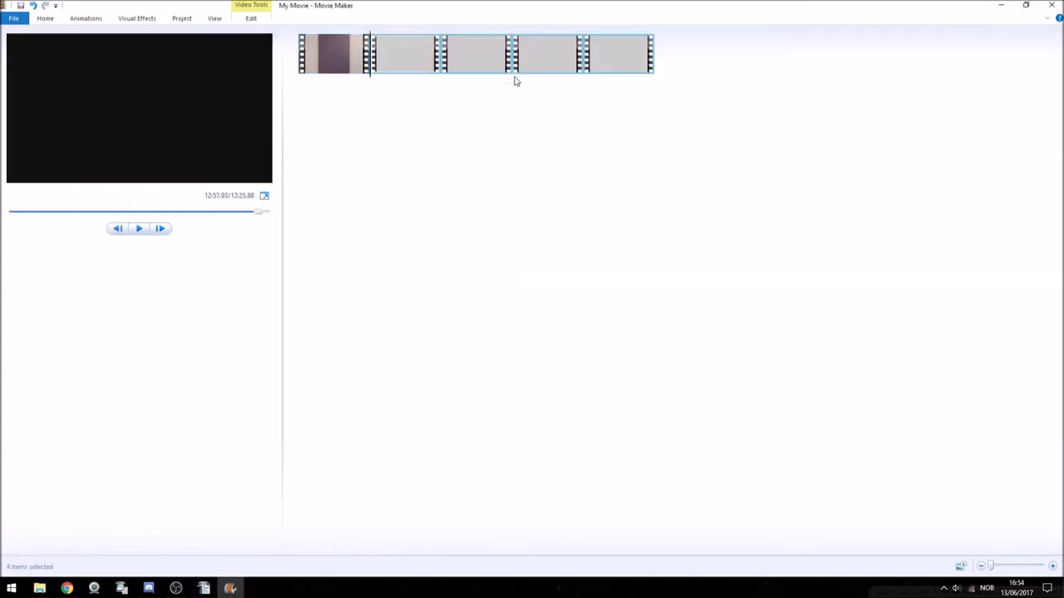
- Add the endslate4 image from the misc End Slate folder to the end of the movie
left_click(39, 589)
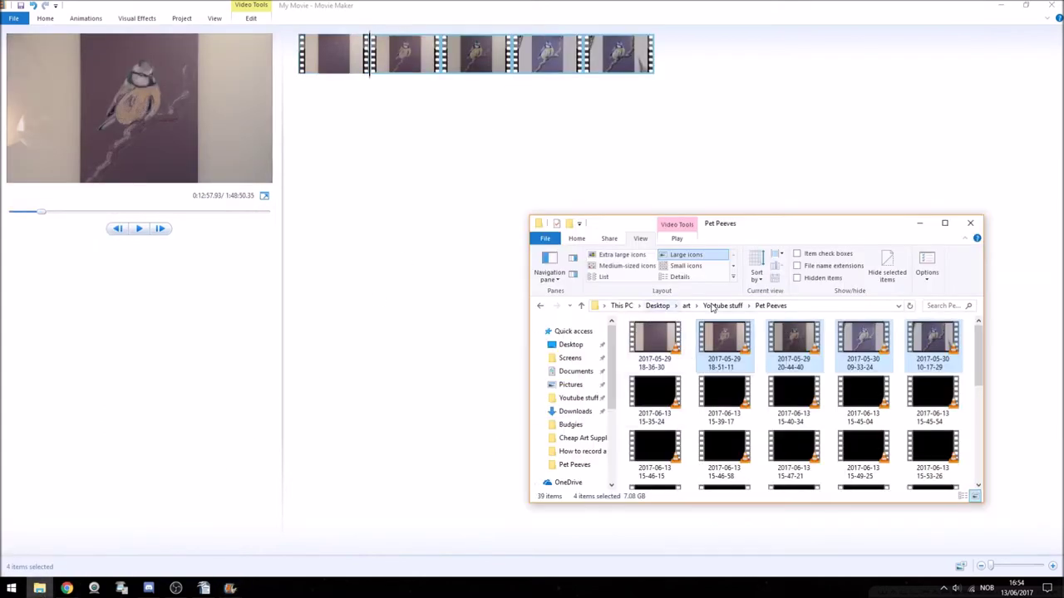
left_click(712, 307)
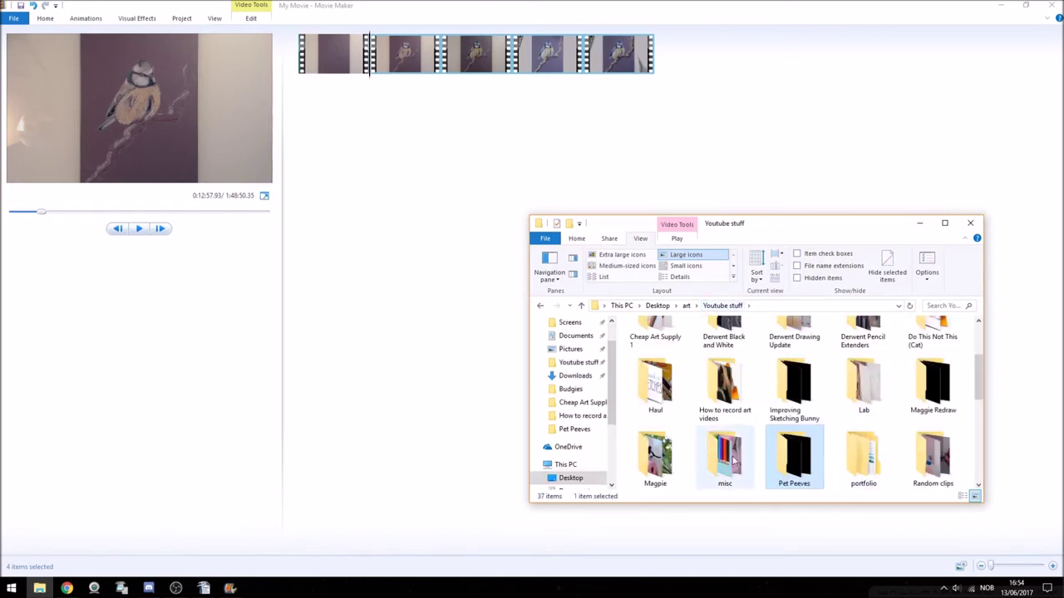
double_click(725, 456)
double_click(690, 340)
left_click_drag(833, 356, 760, 65)
- Add the intro 2 video from the misc intro folder to the beginning of the movie
left_click(39, 588)
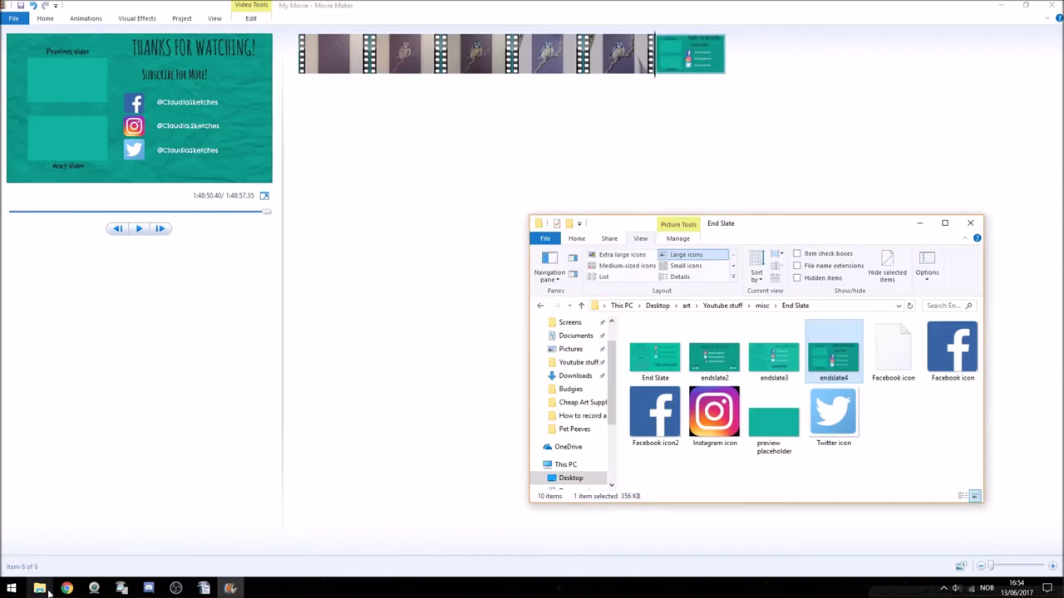
left_click(770, 307)
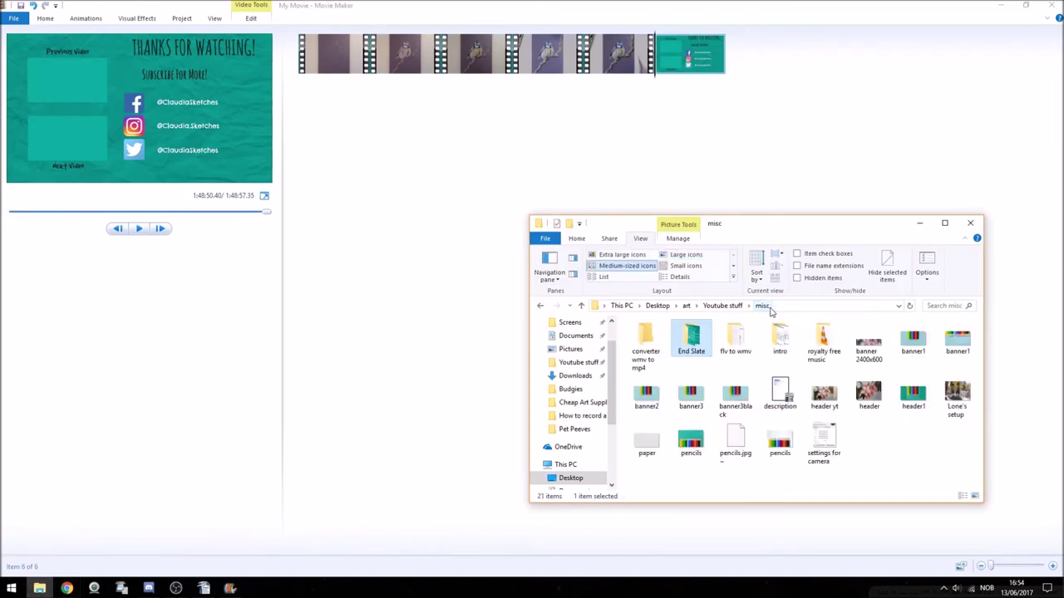
double_click(781, 342)
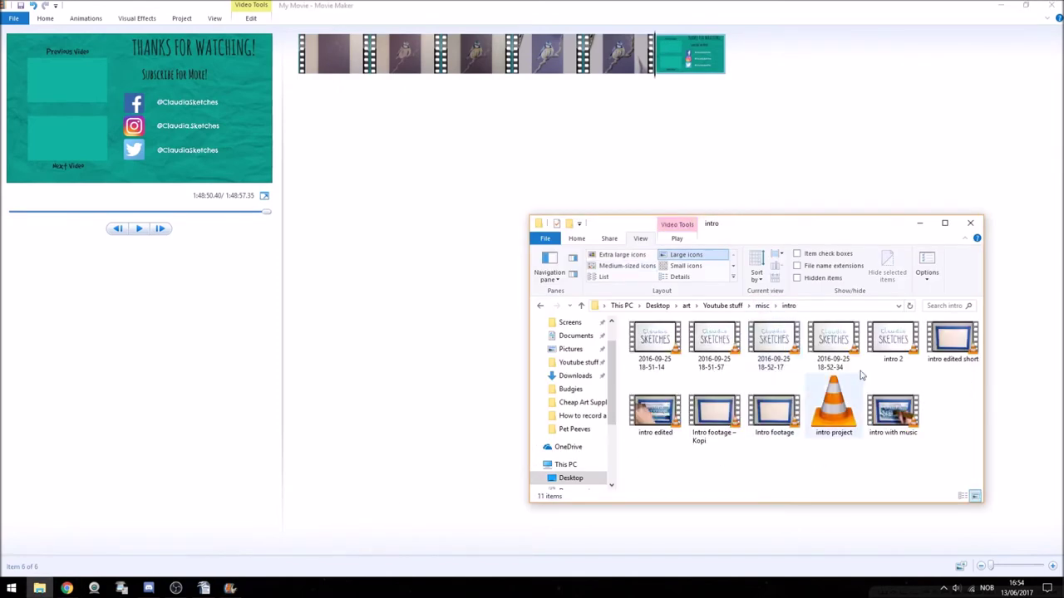
left_click_drag(892, 341, 322, 76)
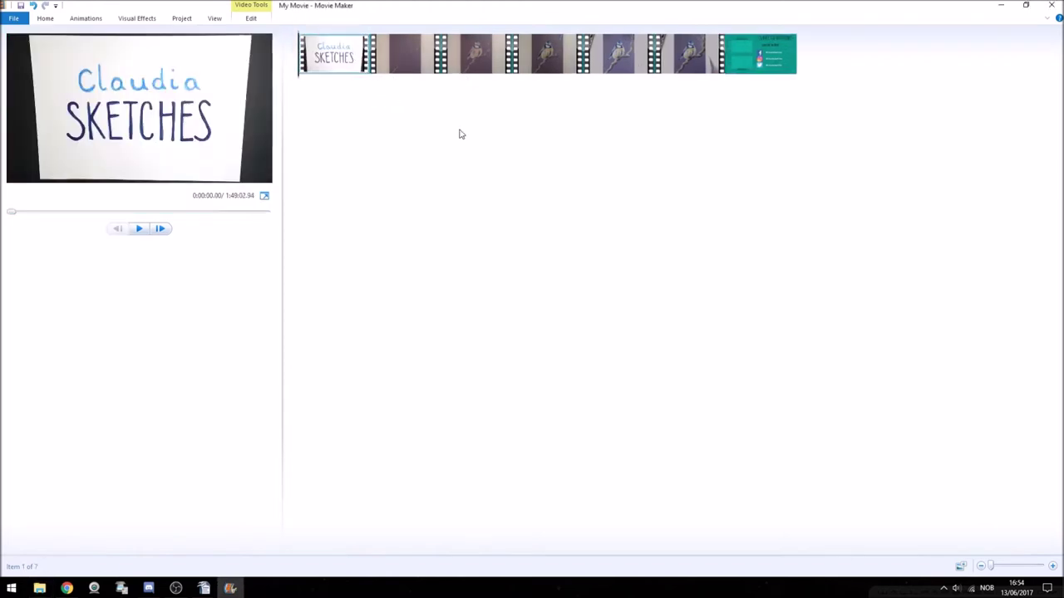
- Insert the finished bird drawing image from the Documents folder just before the end slate
left_click(39, 588)
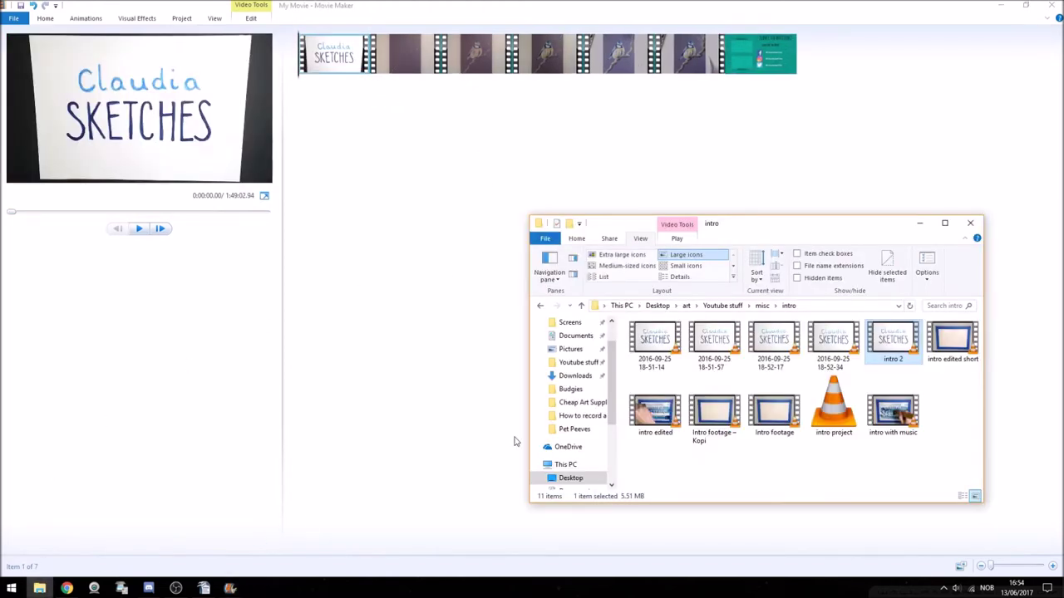
left_click(593, 340)
scroll(790, 403, "down", 10)
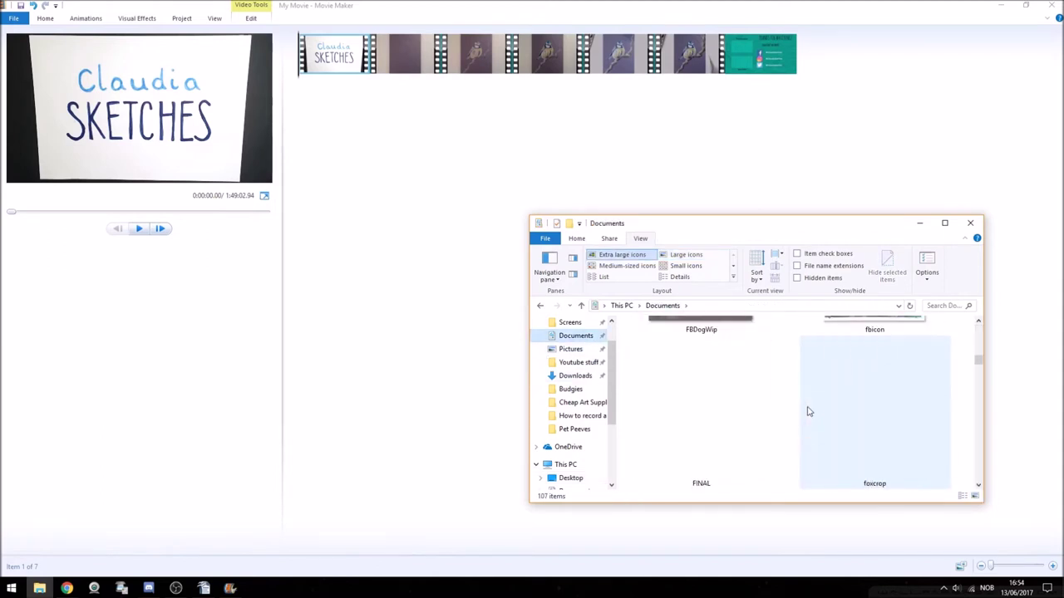
scroll(807, 406, "down", 20)
left_click_drag(977, 475, 977, 469)
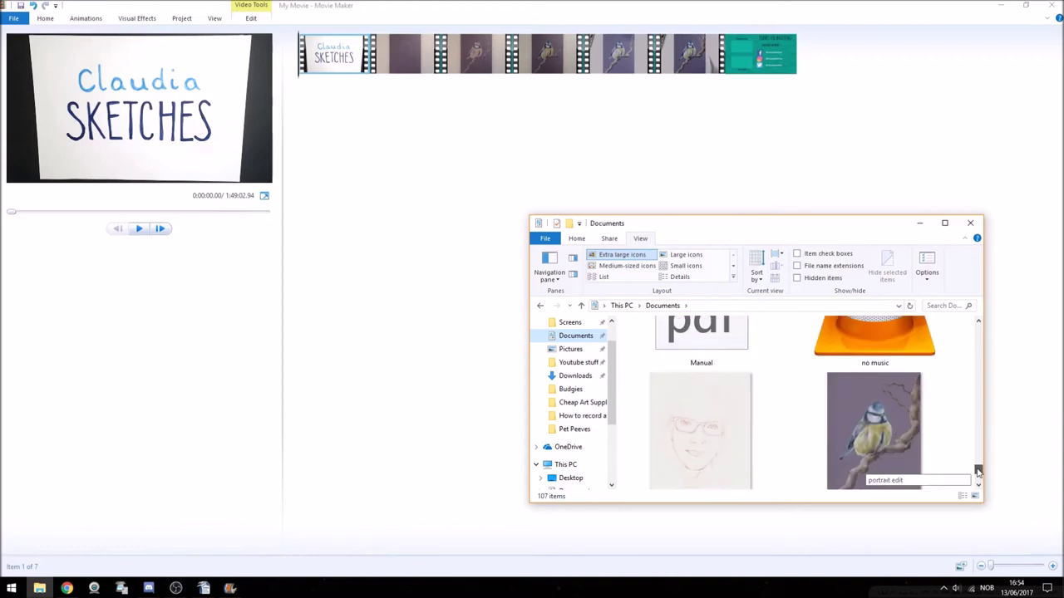
left_click_drag(874, 432, 728, 66)
- Lengthen the end slate's display duration, and select the first drawing clip after the intro
left_click(831, 54)
left_click(260, 18)
left_click(230, 54)
left_click(208, 192)
left_click(405, 54)
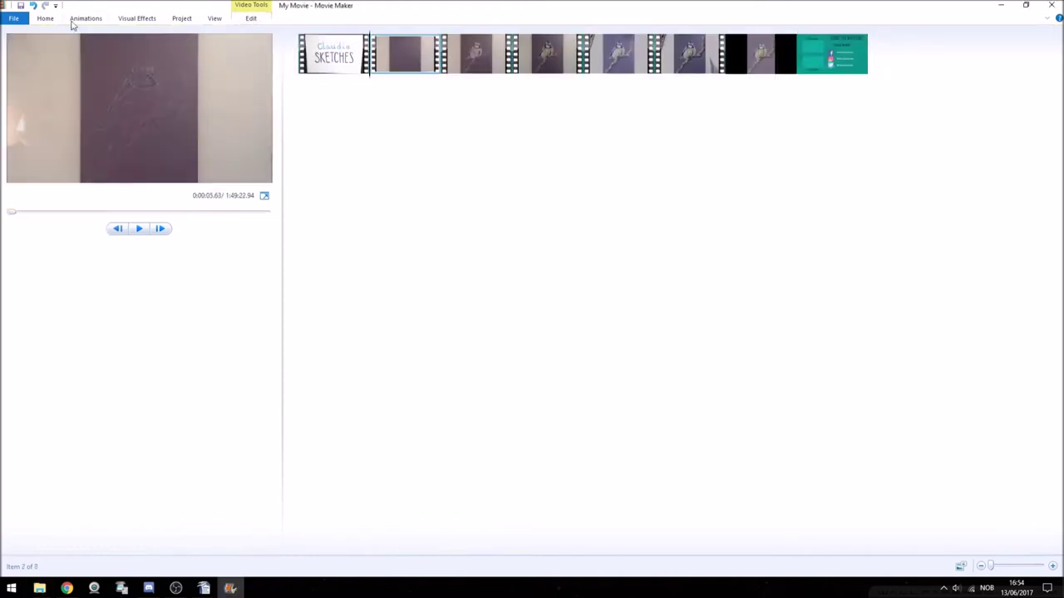
- Apply the Diagonal down-right transition to the first drawing clip and to the finished bird drawing image
left_click(86, 19)
left_click(222, 47)
left_click(759, 55)
left_click(86, 19)
left_click(223, 46)
- Add a pan and zoom effect to the finished bird drawing image and play it back
left_click(251, 18)
left_click(86, 18)
left_click(788, 47)
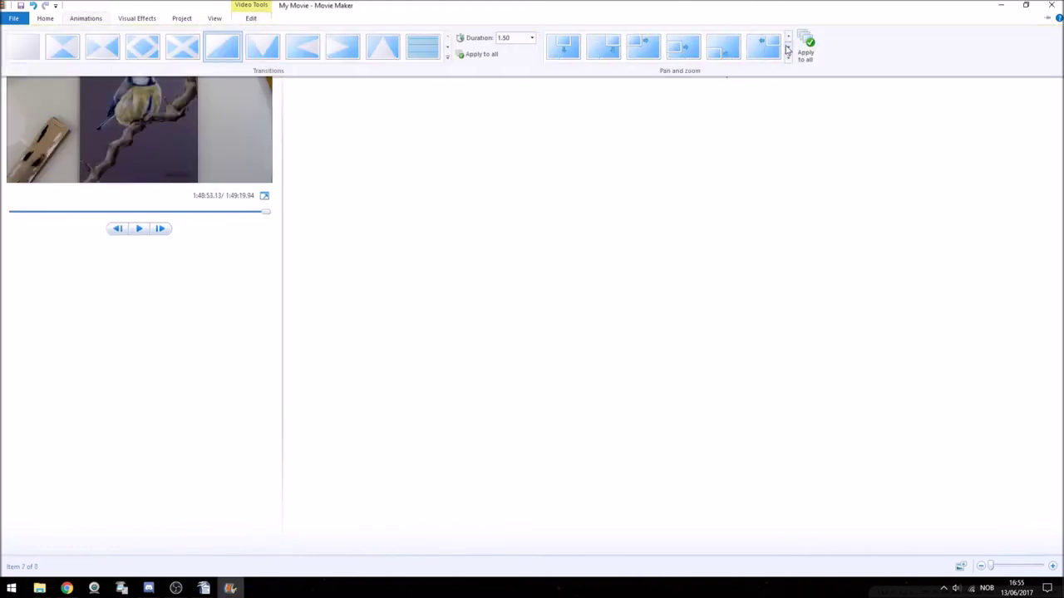
left_click(761, 49)
key("space")
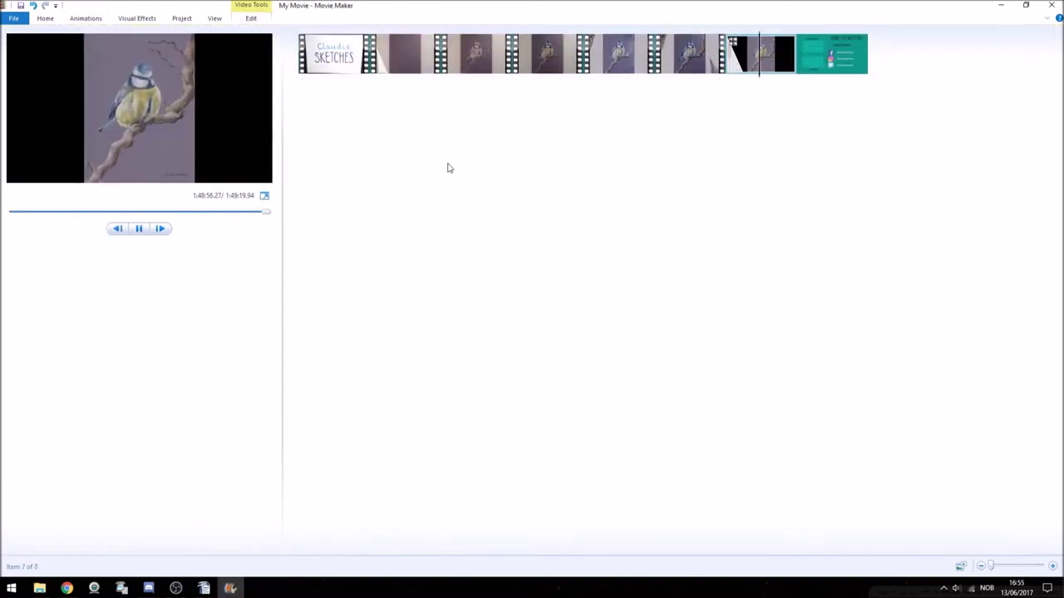
- Apply the Diagonal down-right transition to the end slate
left_click(831, 55)
left_click(85, 18)
left_click(222, 47)
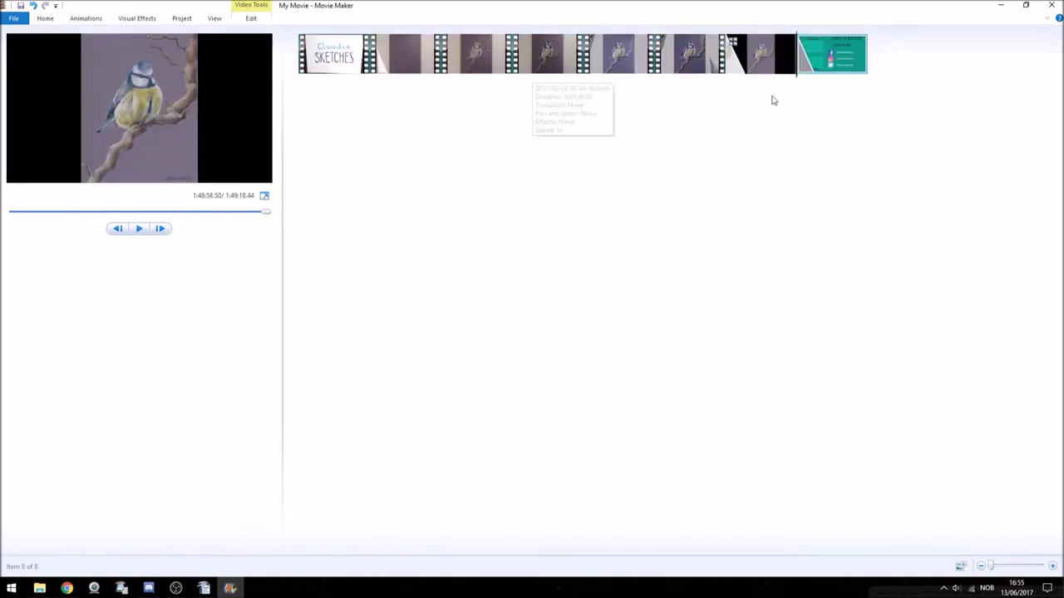
- Start adding music from the PC, browse to the Pet Peeves folder and show All Files
left_click(421, 56)
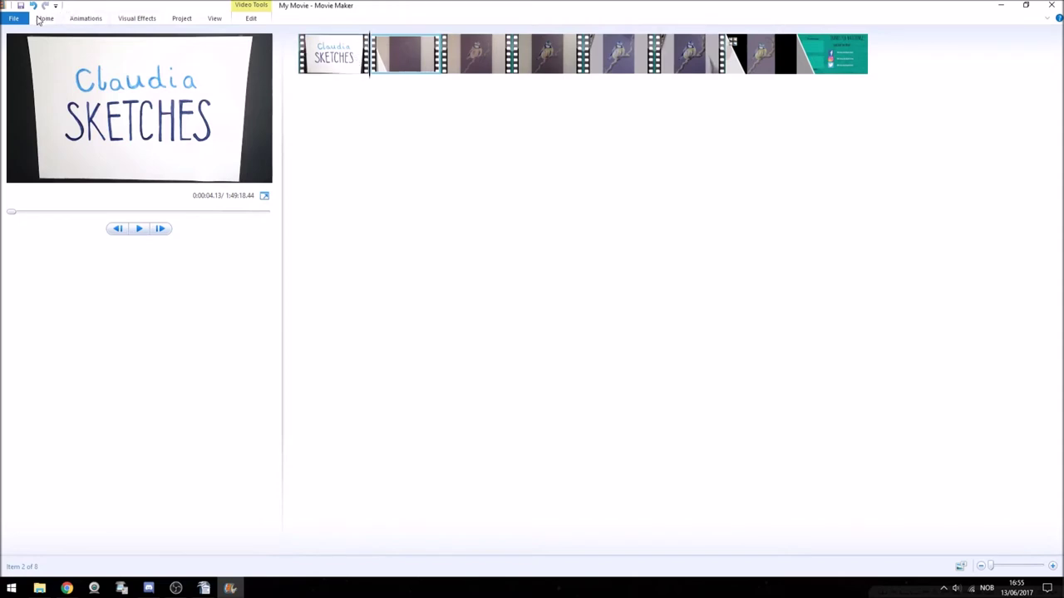
left_click(39, 19)
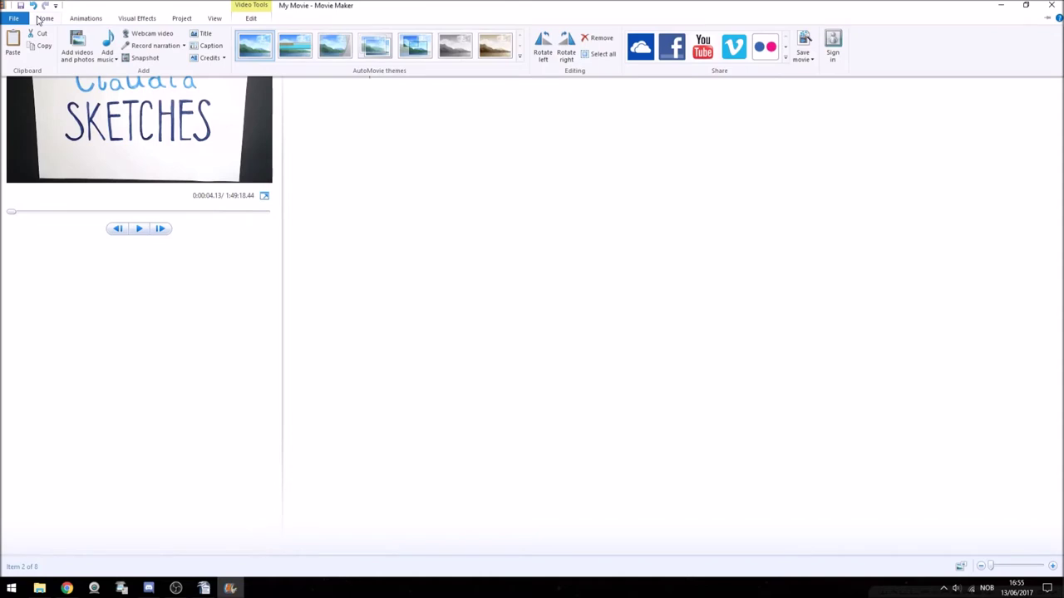
left_click(116, 62)
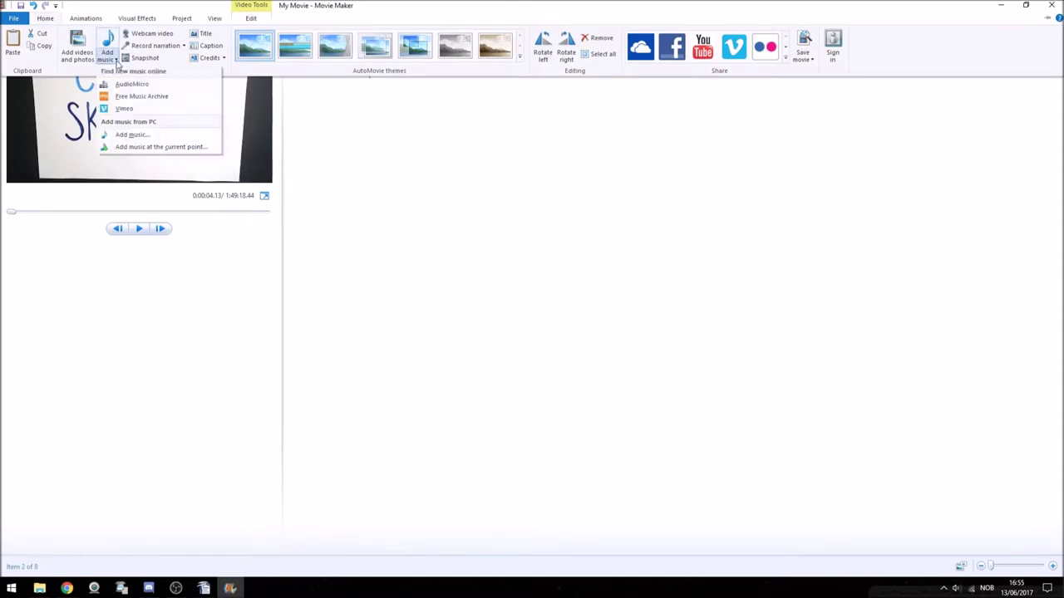
left_click(130, 136)
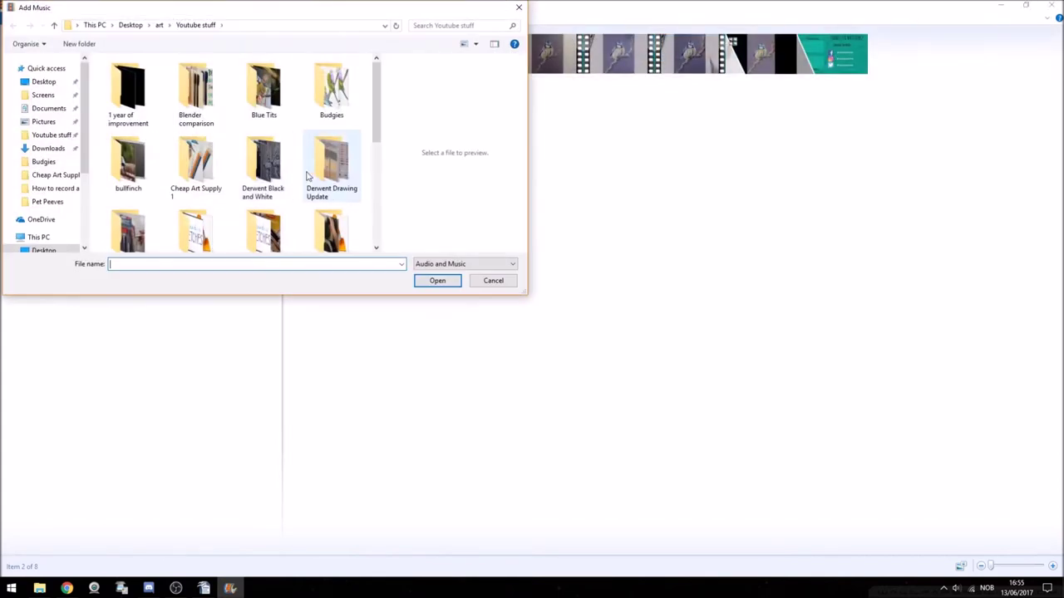
left_click_drag(280, 16, 624, 125)
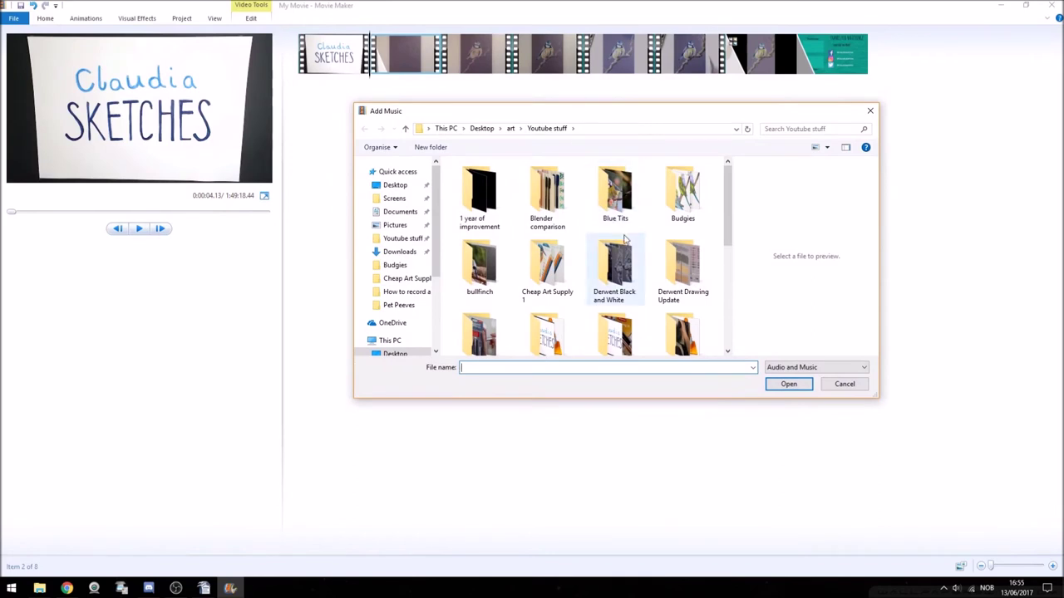
scroll(625, 239, "down", 5)
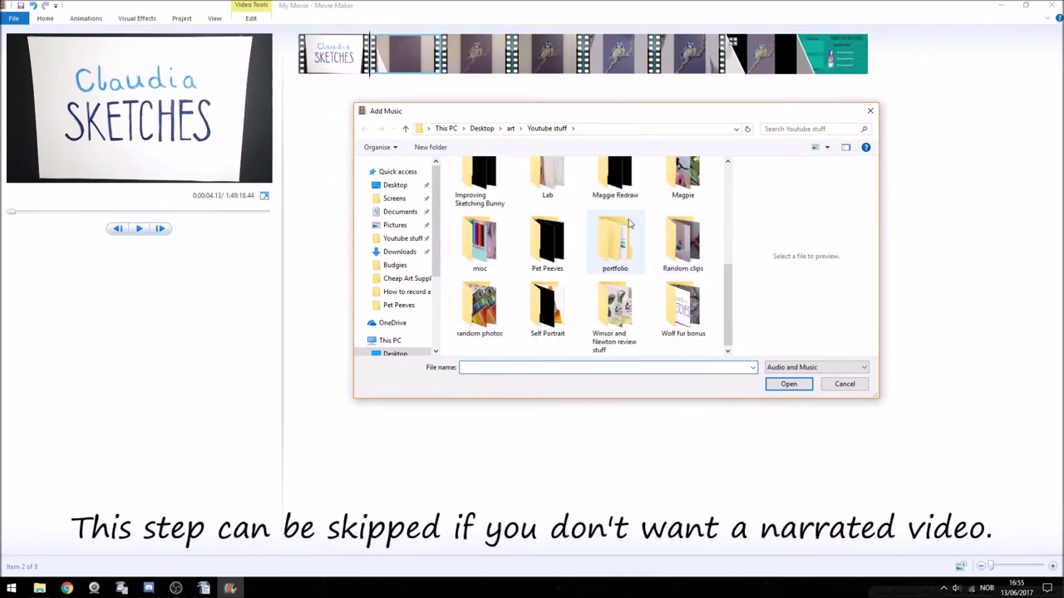
double_click(551, 226)
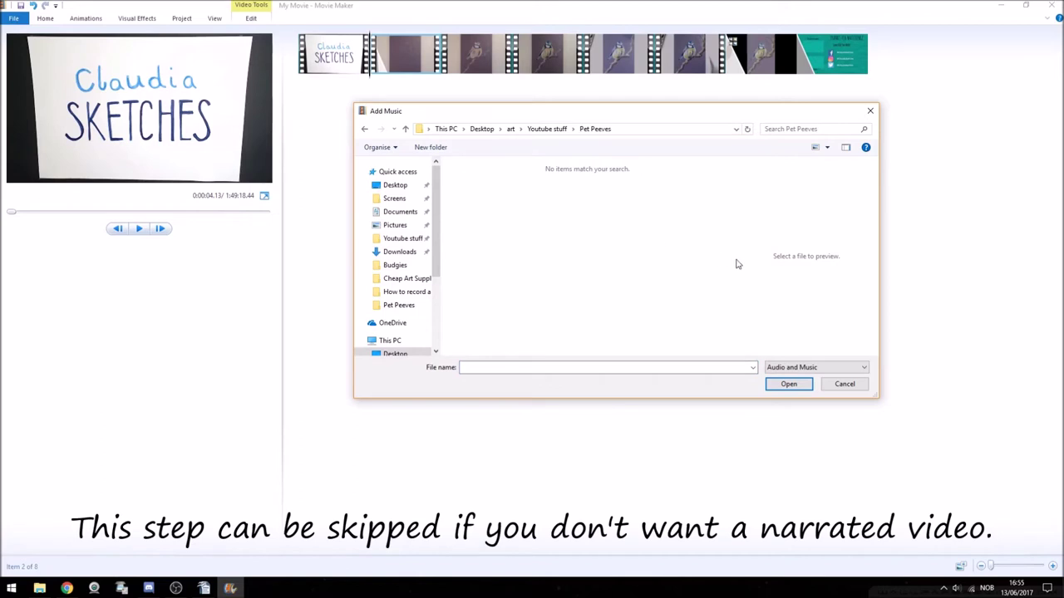
left_click(801, 367)
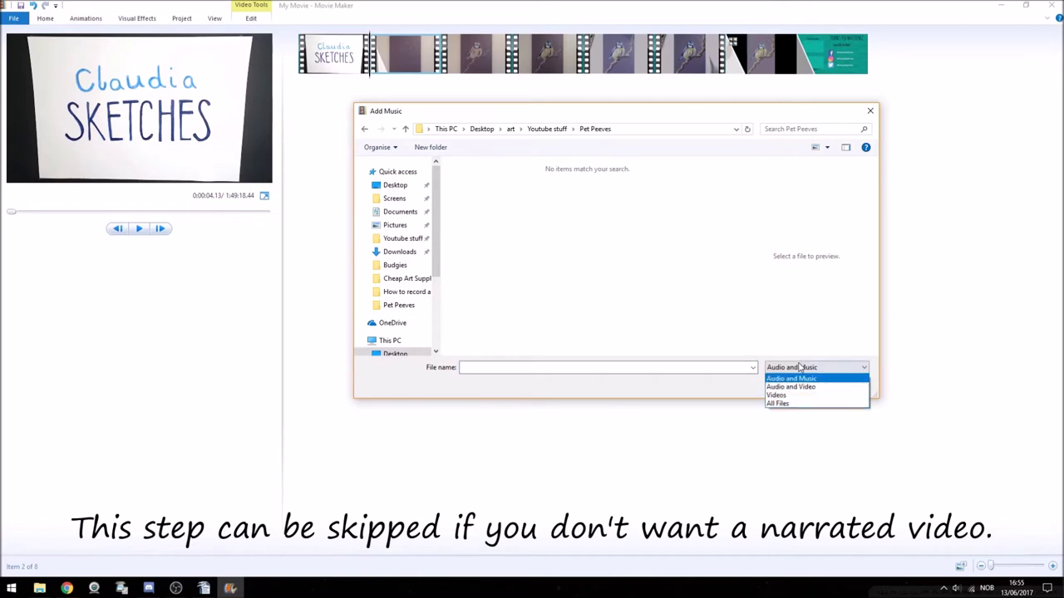
left_click(794, 405)
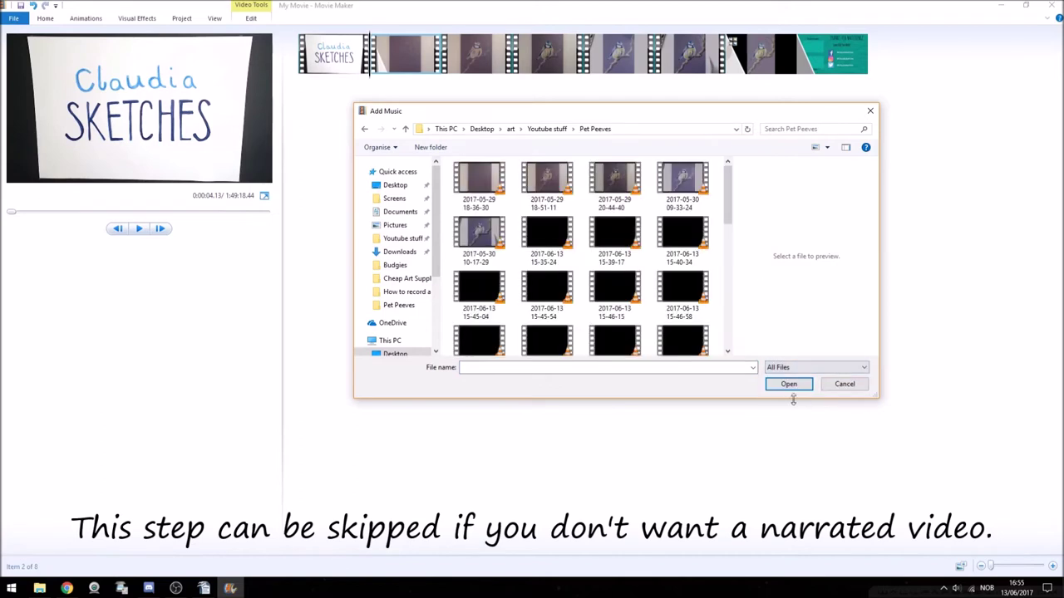
left_click(546, 240)
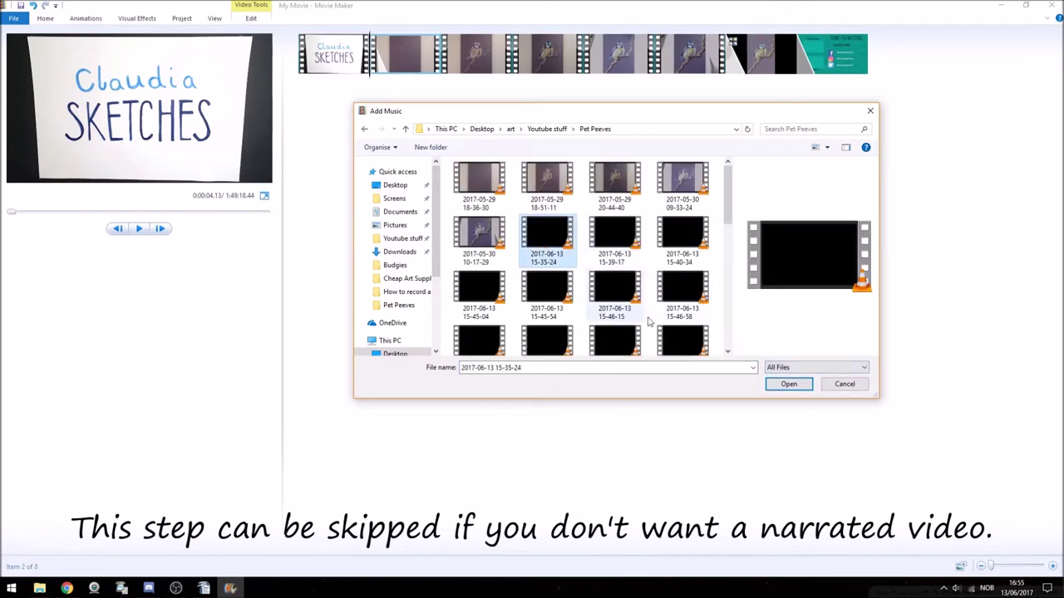
left_click(786, 388)
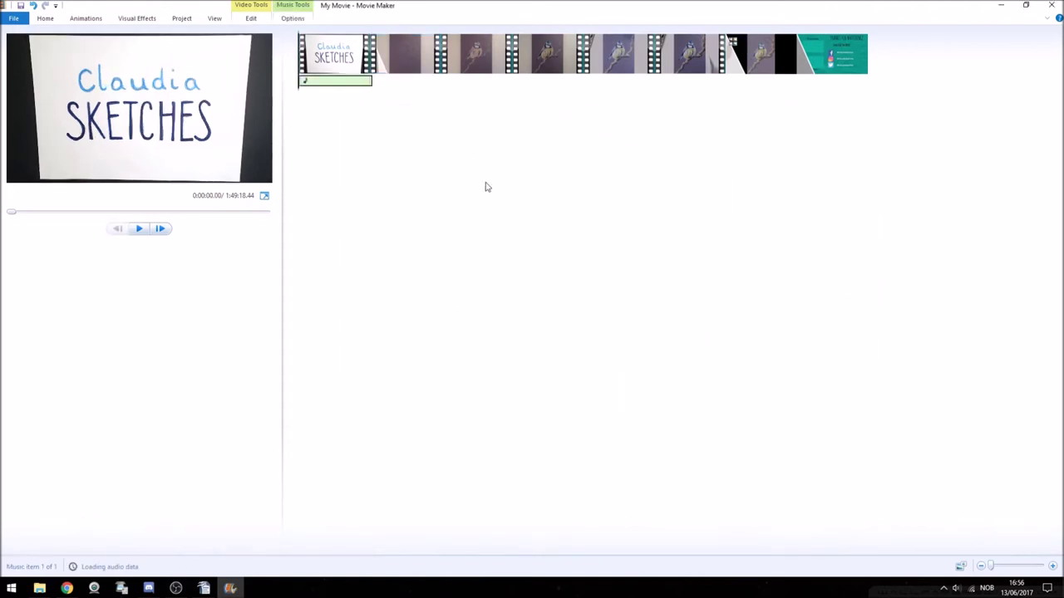
left_click_drag(311, 91, 371, 81)
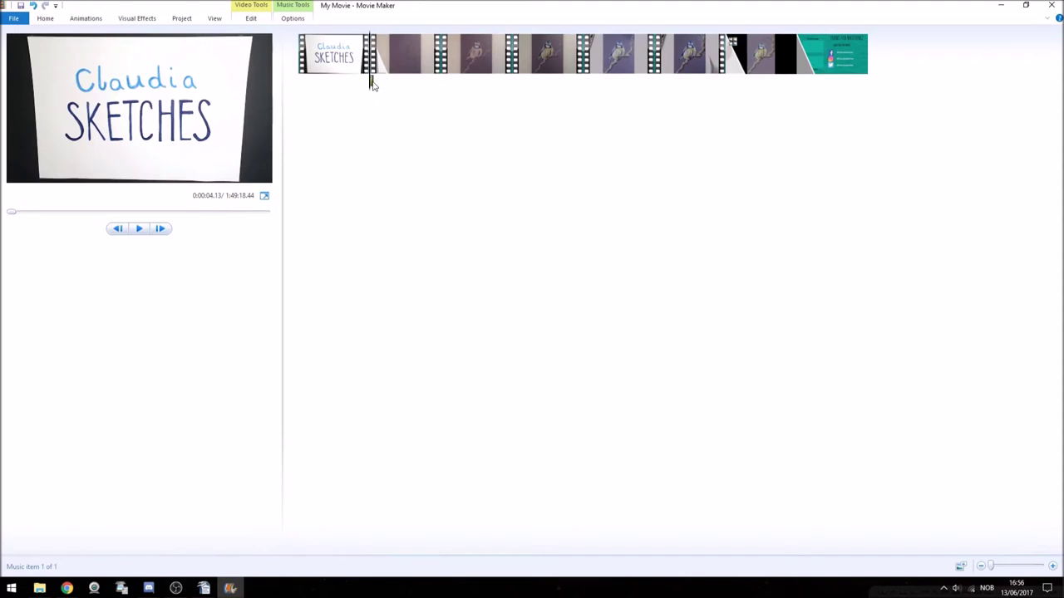
left_click(286, 18)
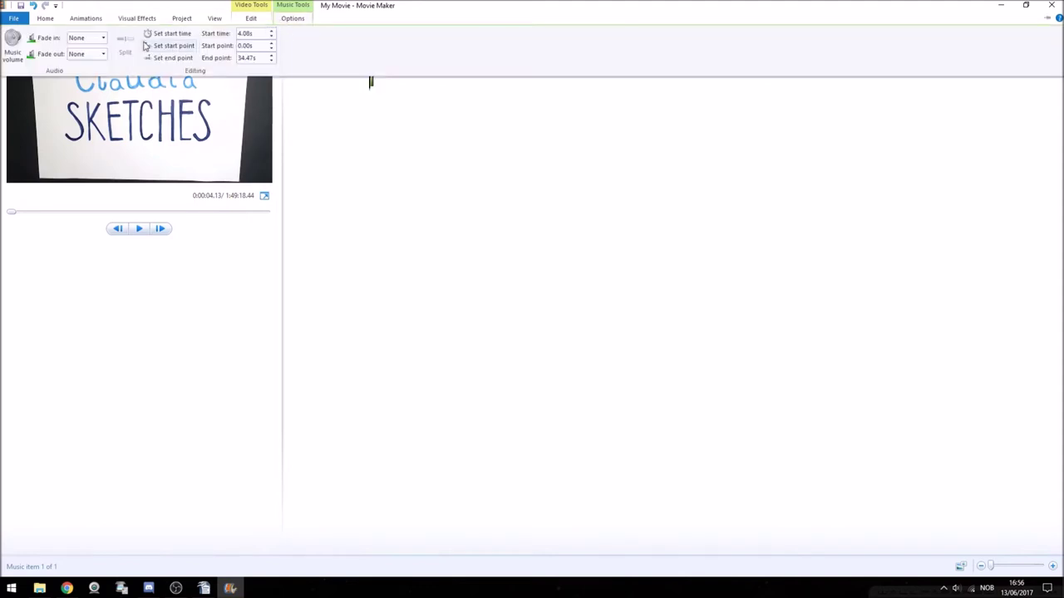
left_click(46, 19)
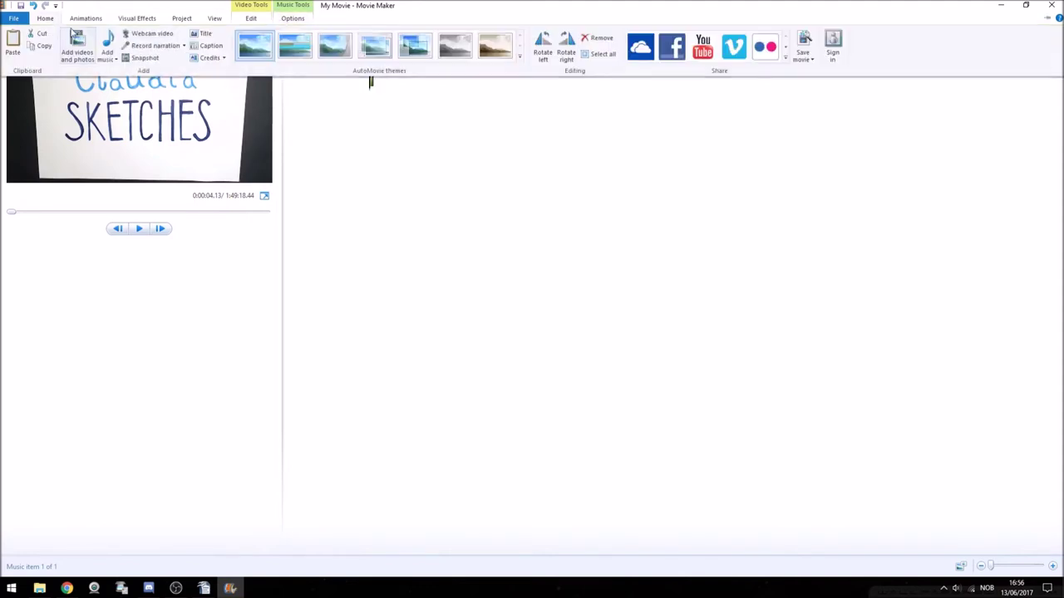
left_click(111, 58)
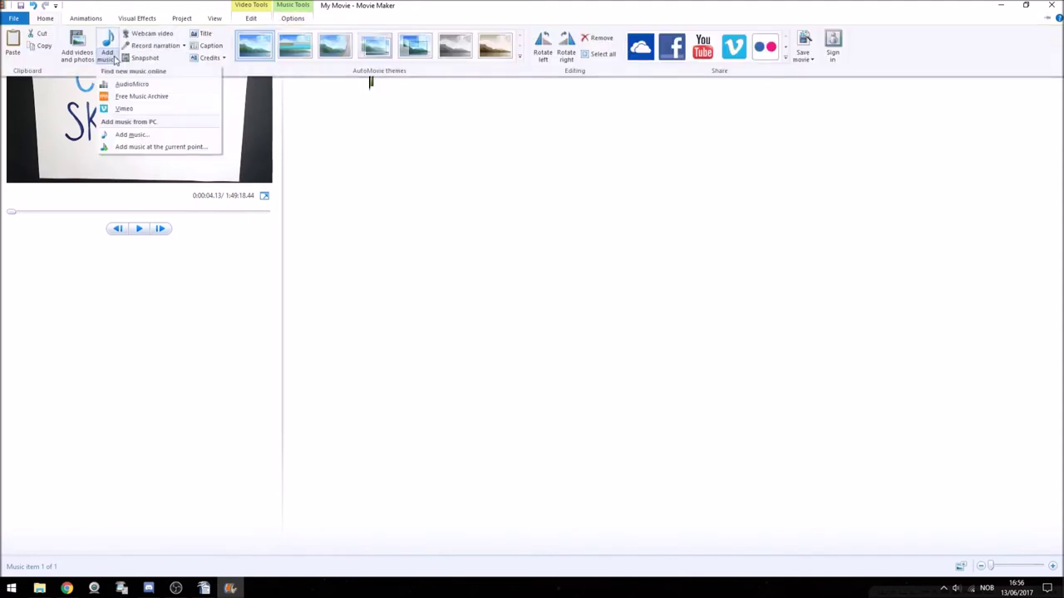
left_click(120, 134)
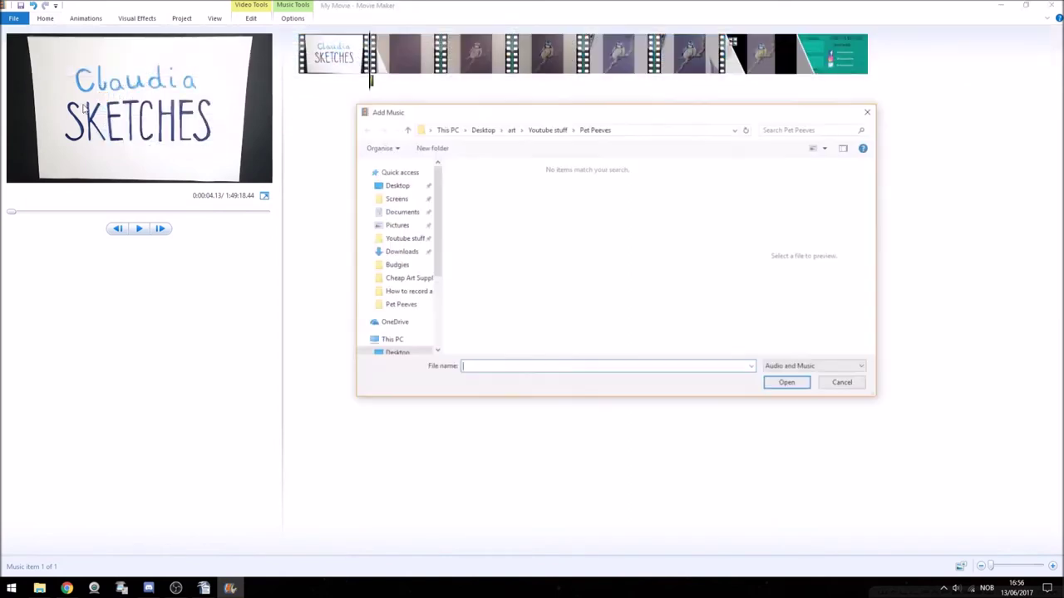
left_click(795, 369)
left_click(782, 405)
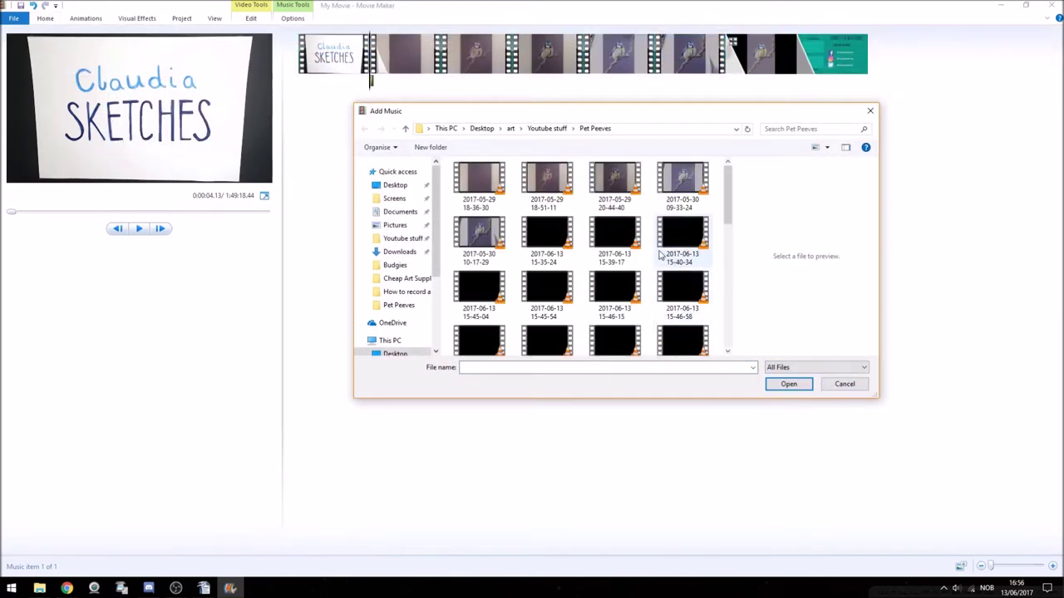
left_click(616, 244)
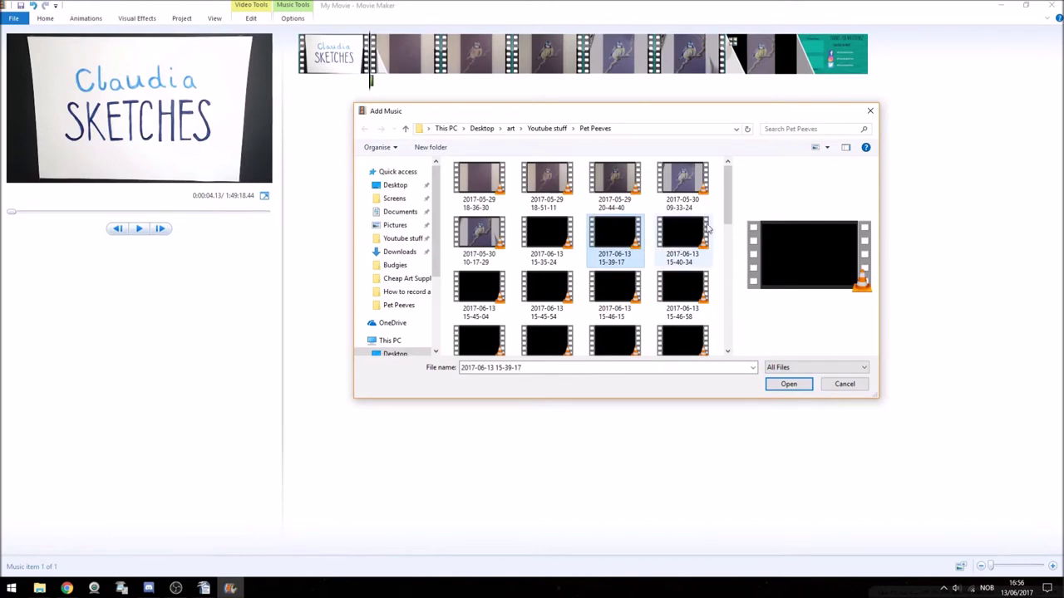
left_click_drag(730, 208, 728, 328)
left_click(682, 262, "shift")
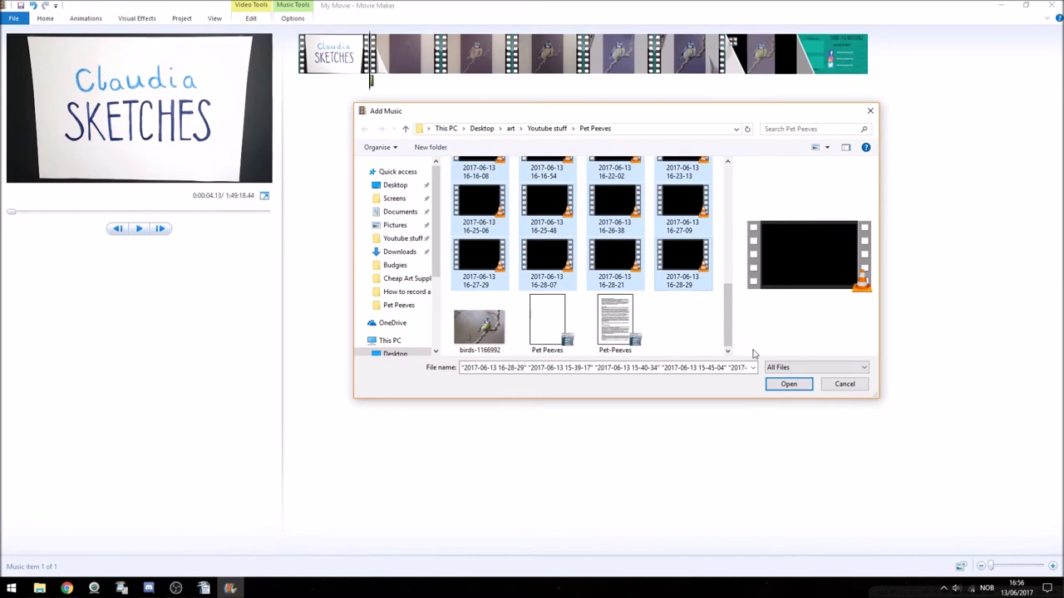
left_click(805, 388)
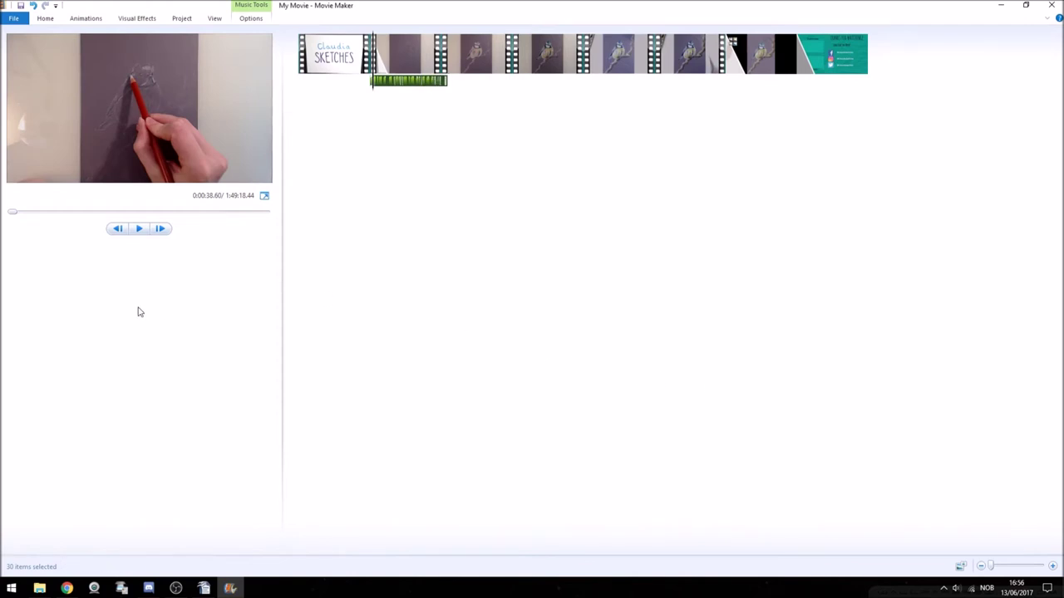
- Enlarge the timeline and play the movie from the first drawing clip to check the narration against the video
left_click(1051, 568)
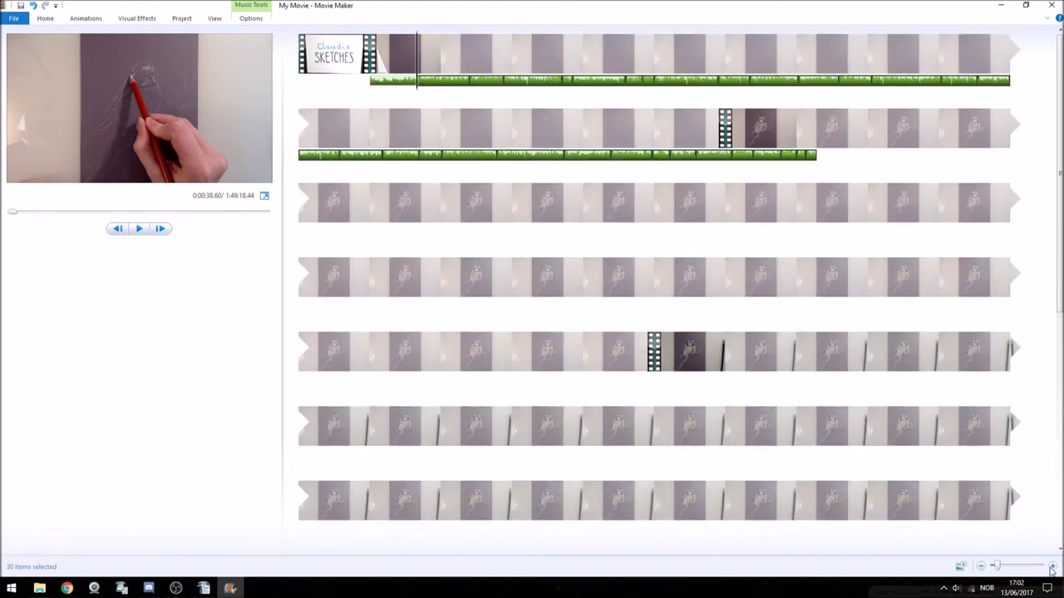
left_click(1051, 568)
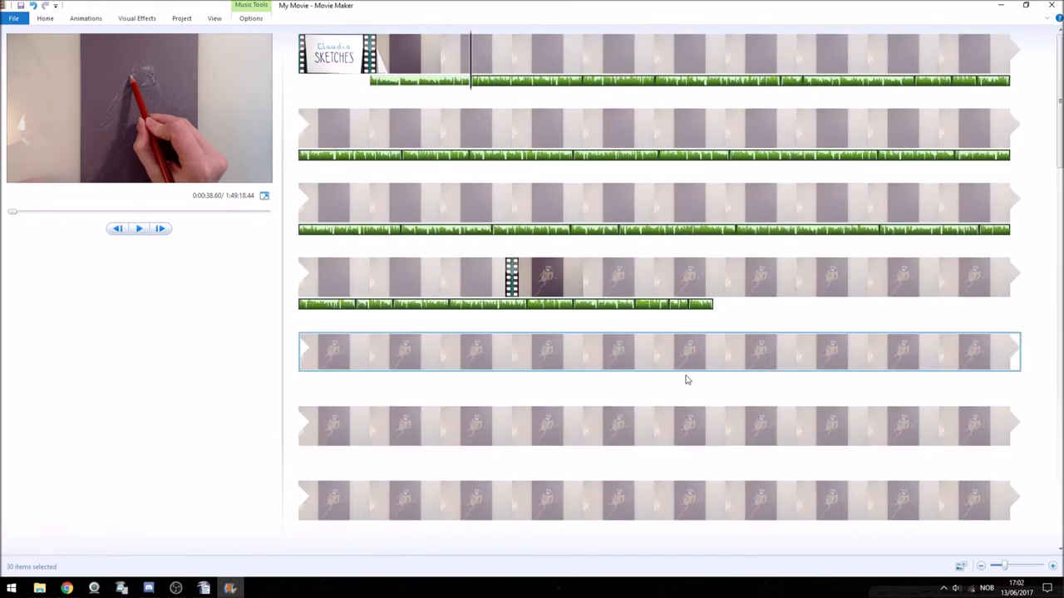
left_click(412, 77)
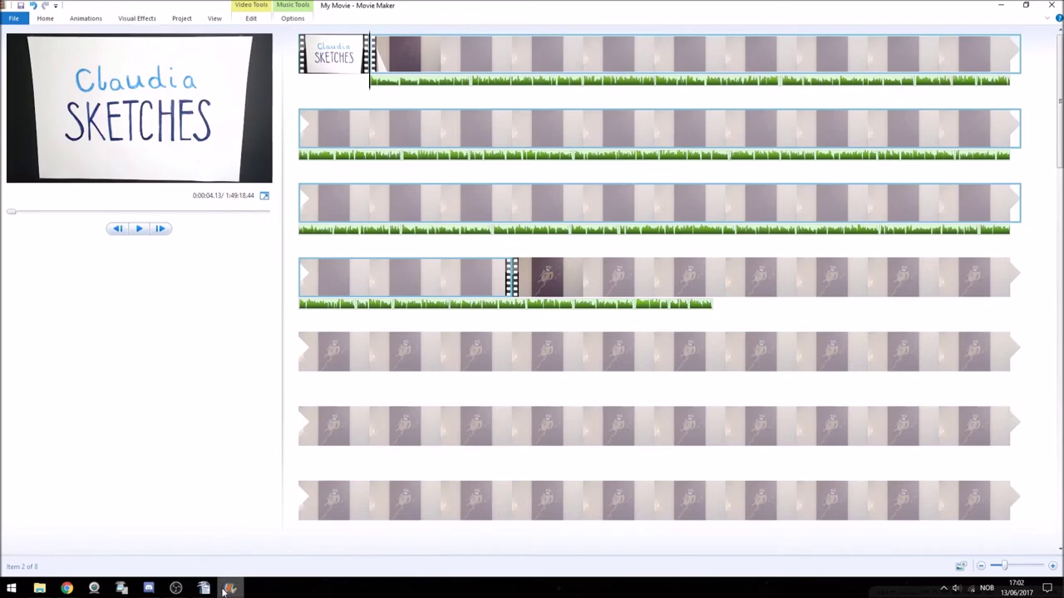
key("space")
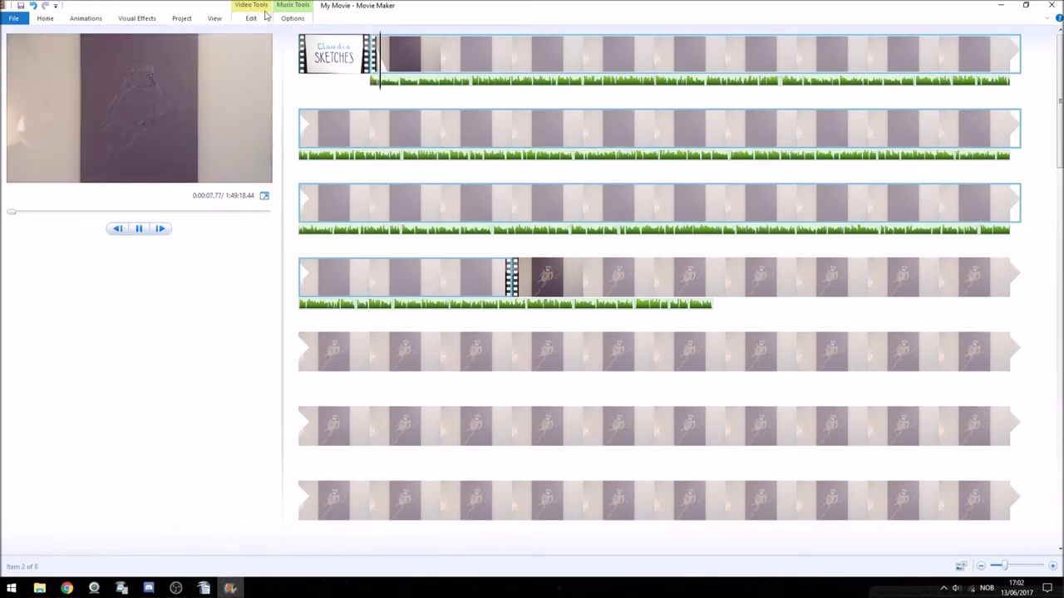
left_click(295, 19)
left_click(299, 20)
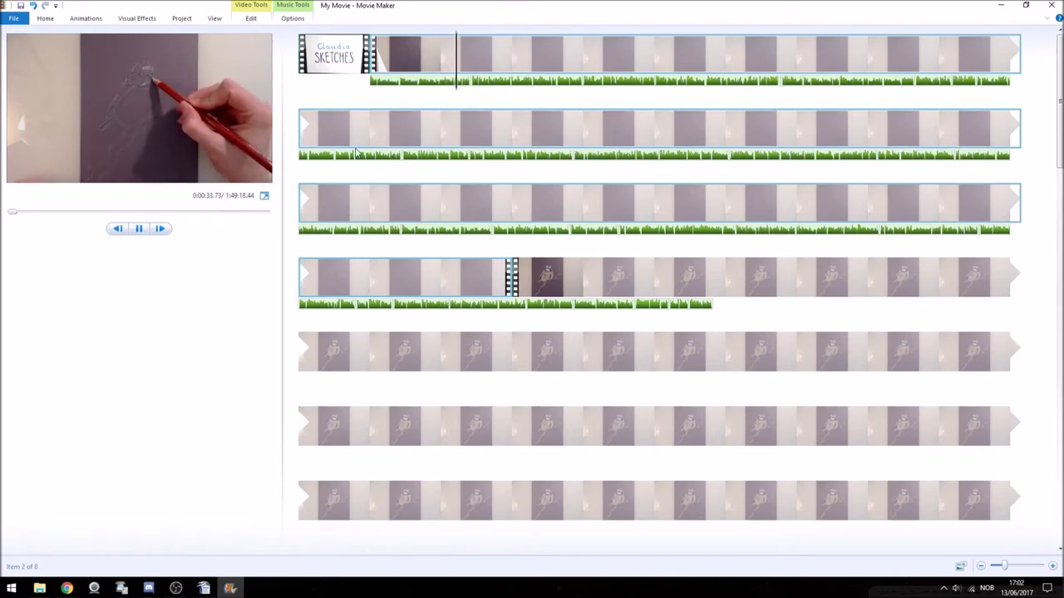
left_click(141, 229)
- Shift all narration clips after the first one slightly later as a group, to start at about 0:00:39.87
left_click(506, 81)
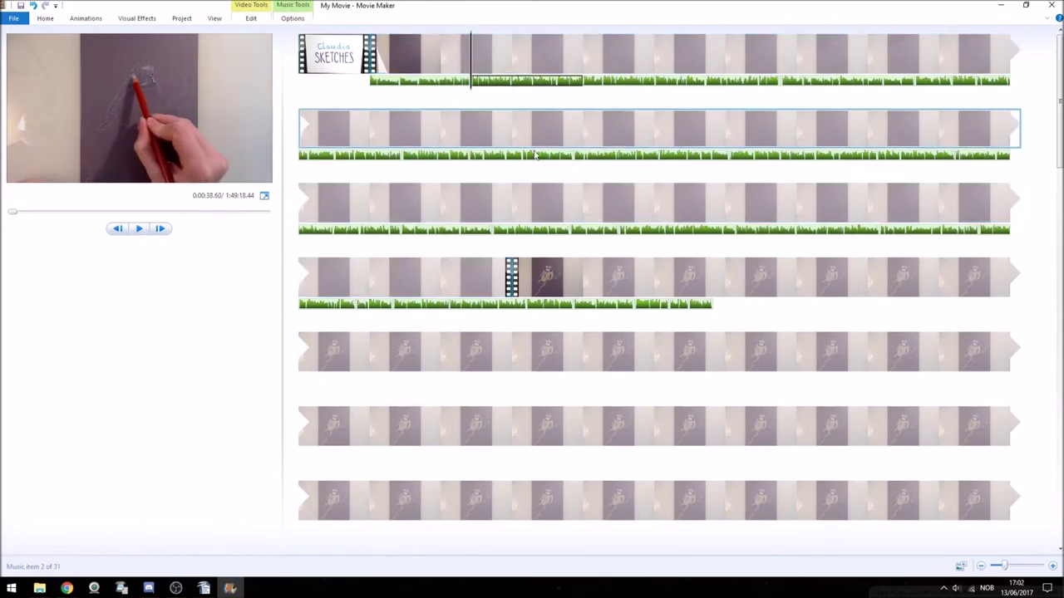
left_click(689, 308, "shift")
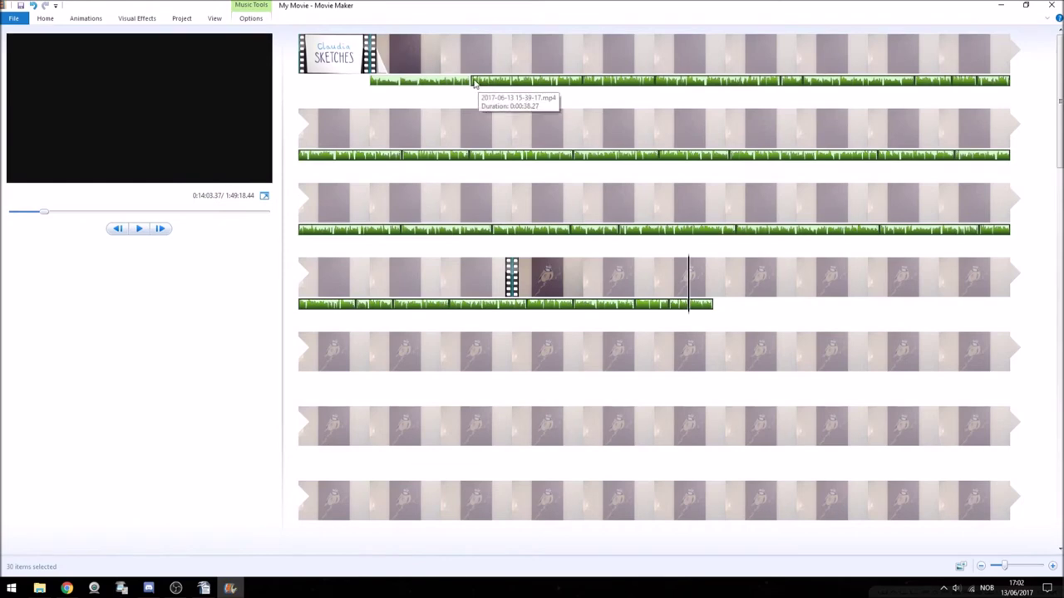
left_click_drag(475, 83, 479, 82)
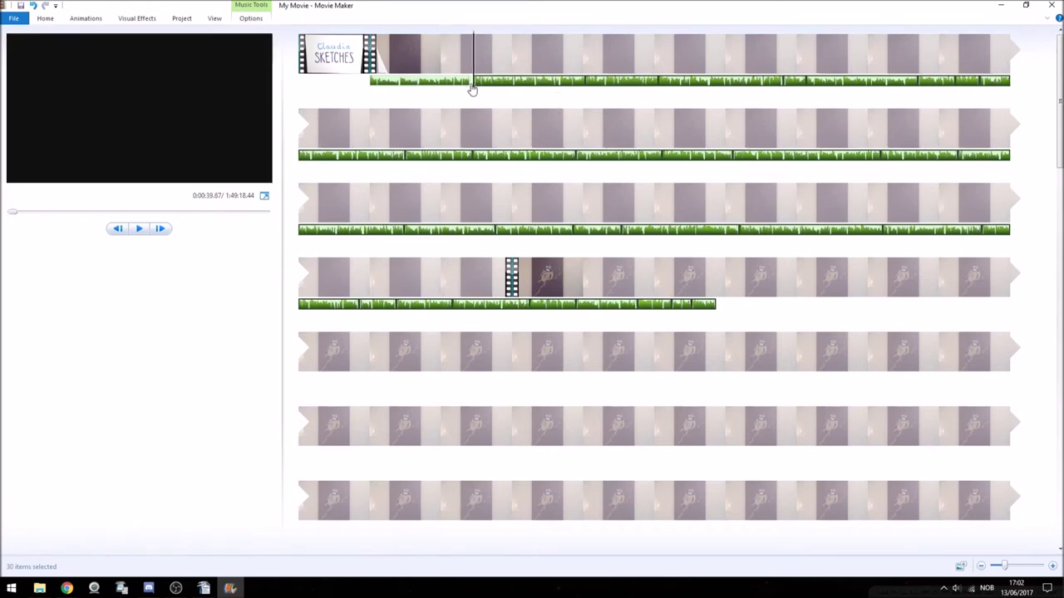
- Play the movie from about 0:00:28 to check the gap between the first two narration clips
left_click(489, 62)
left_click(441, 65)
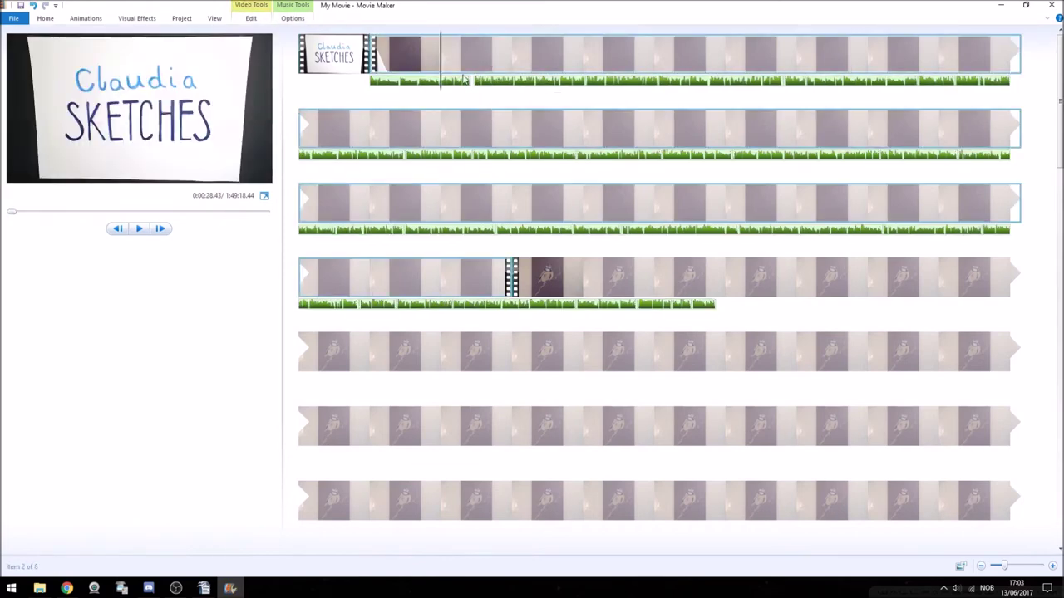
key("space")
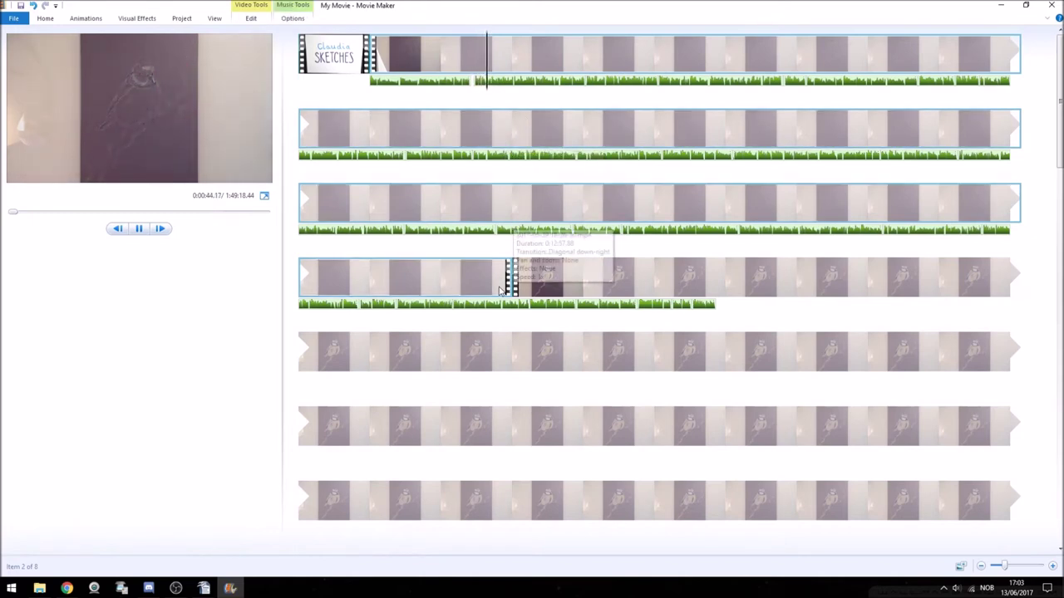
left_click(292, 18)
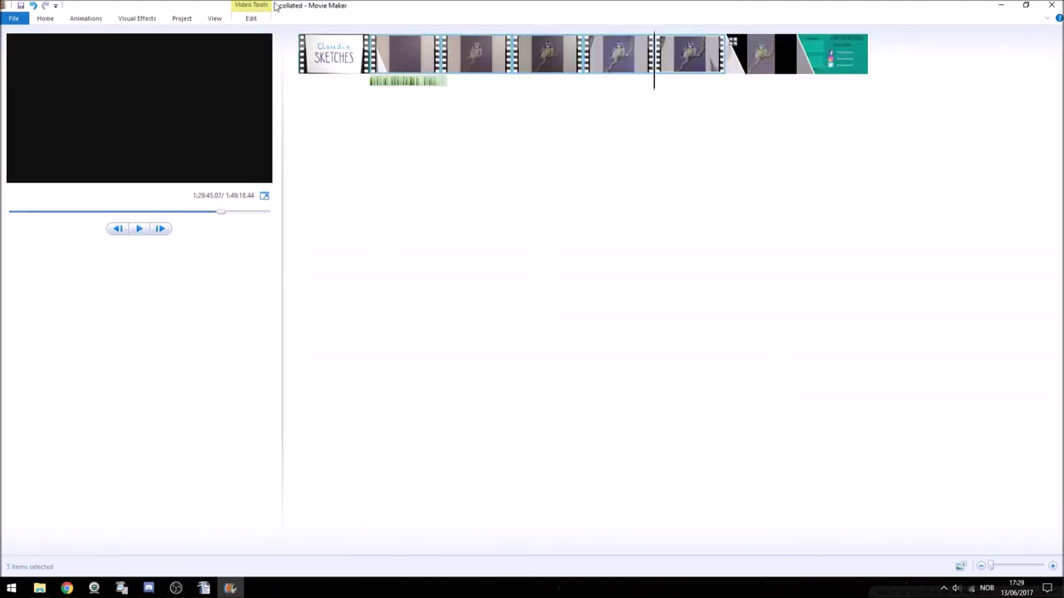
- Set the playback speed of all five drawing clips to 8x
left_click(260, 22)
left_click(366, 142)
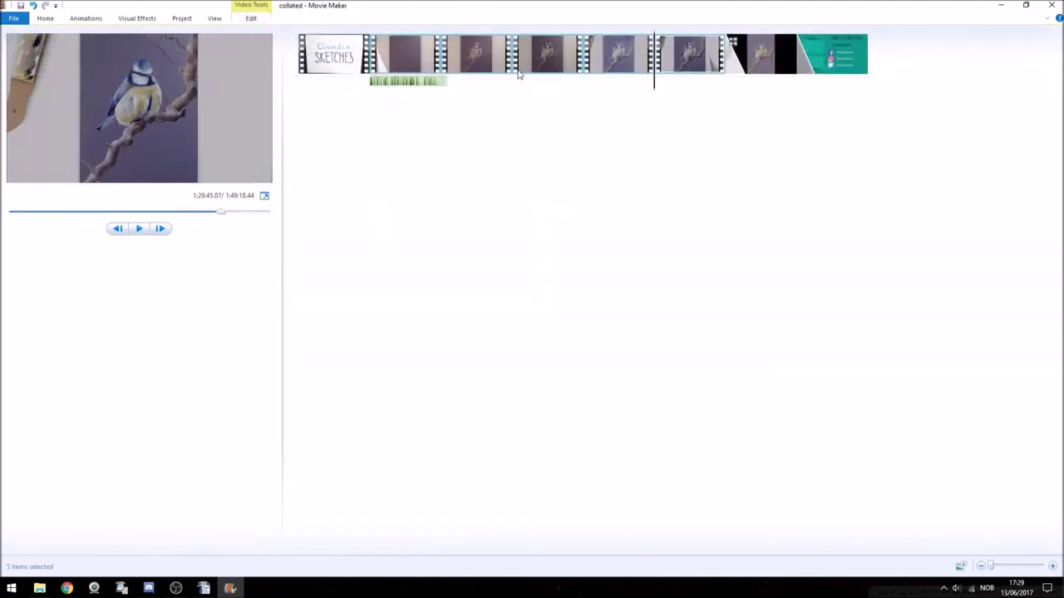
left_click(263, 19)
left_click(230, 38)
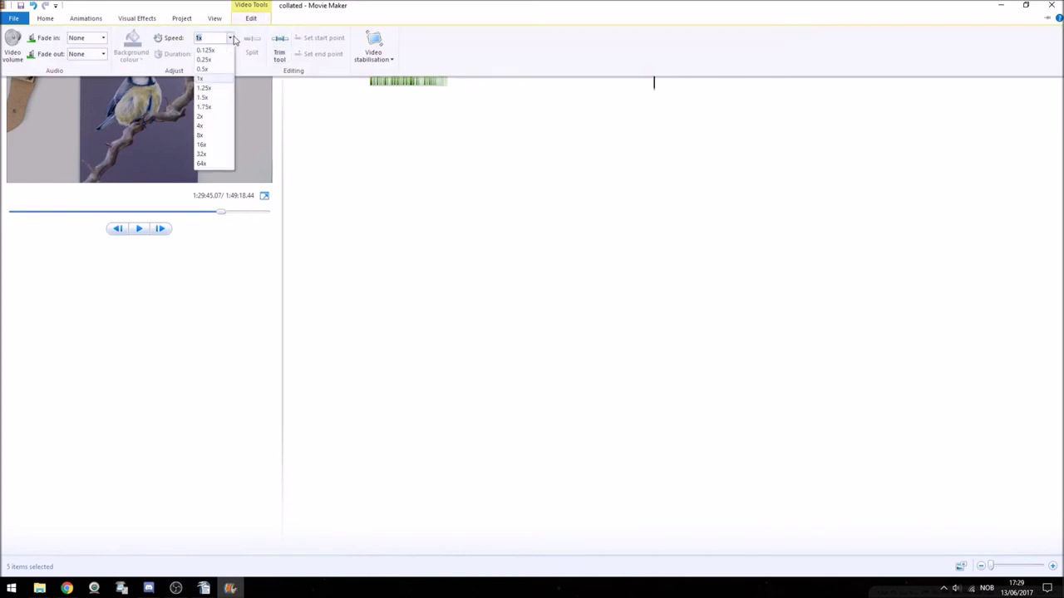
left_click(218, 133)
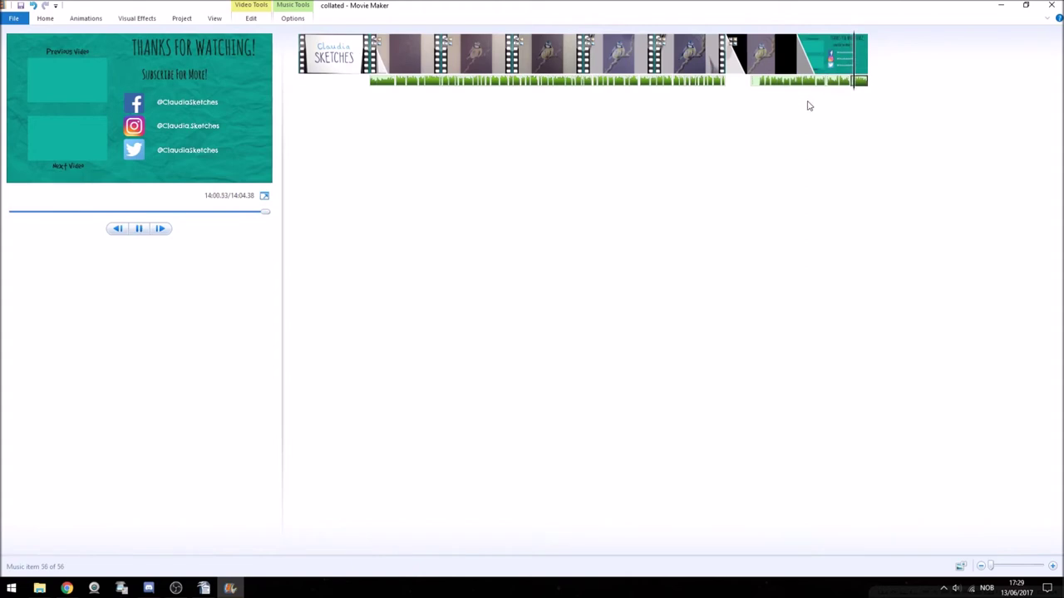
- Shift the last three narration clips earlier as a group, near the start of the finished painting photo, and play the movie
left_click(759, 83)
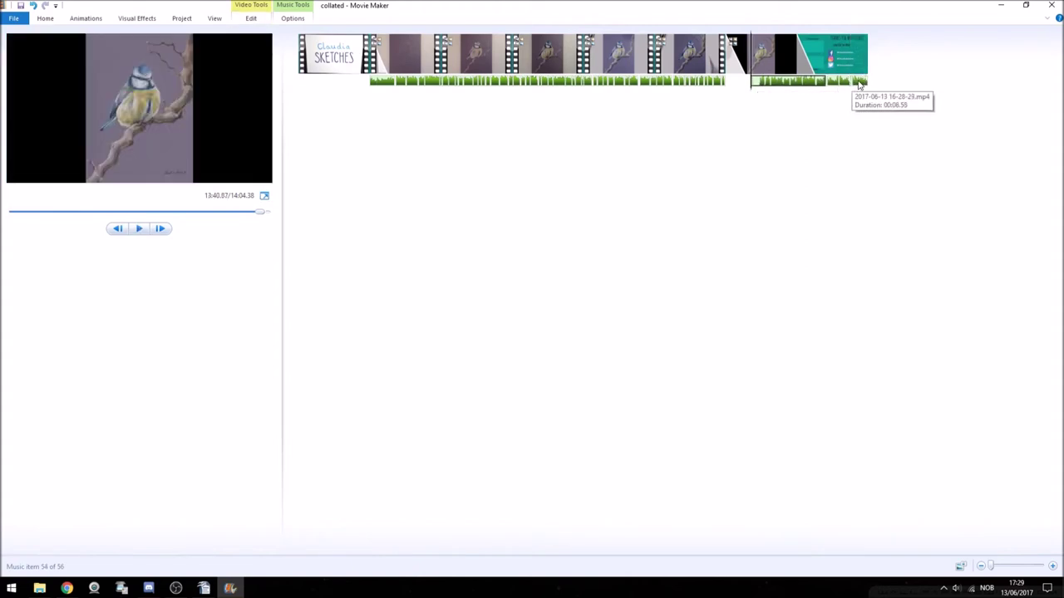
left_click(859, 83, "shift")
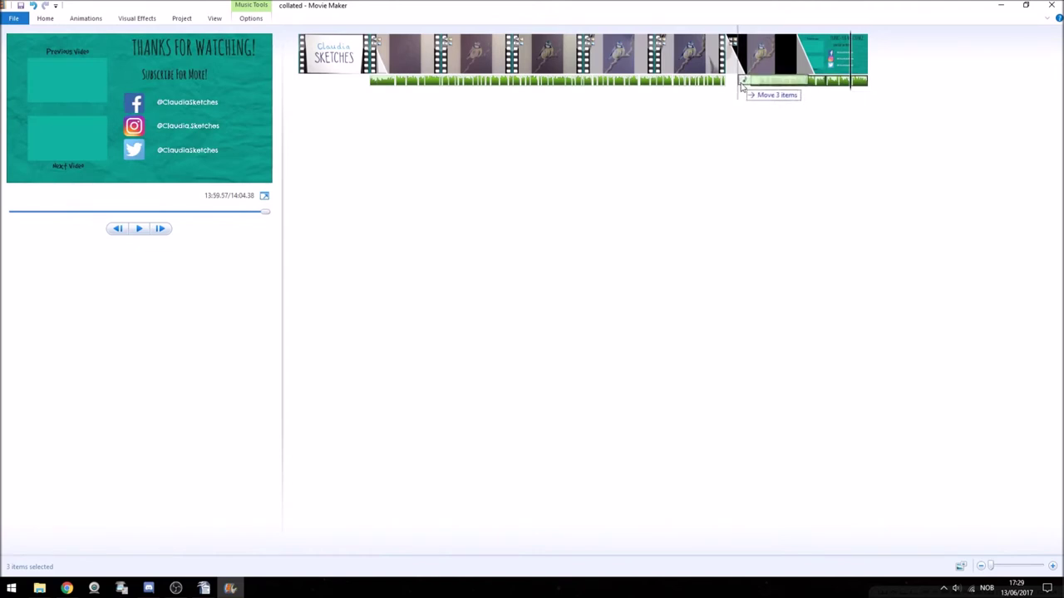
left_click(739, 85)
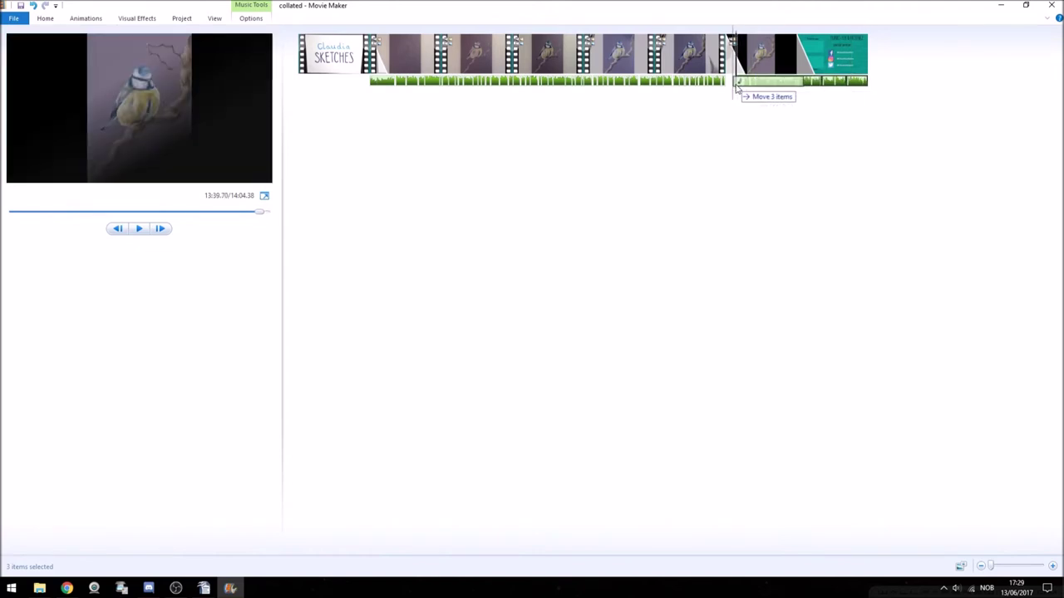
key("space")
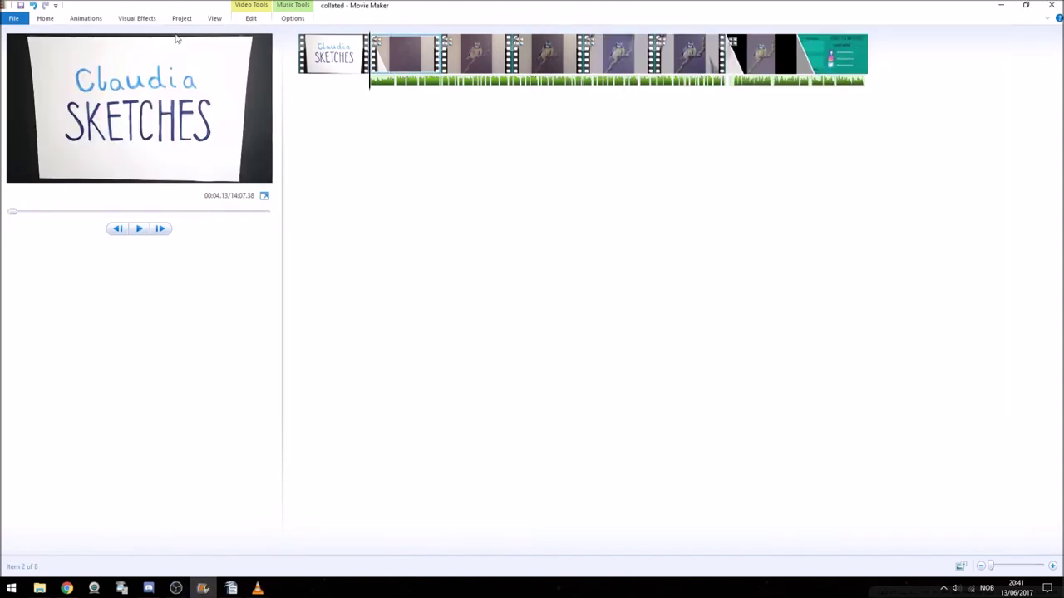
- Add the royalty-free track Cielo as a sound at the start of the first drawing clip
left_click(45, 17)
left_click(100, 37)
left_click(260, 264)
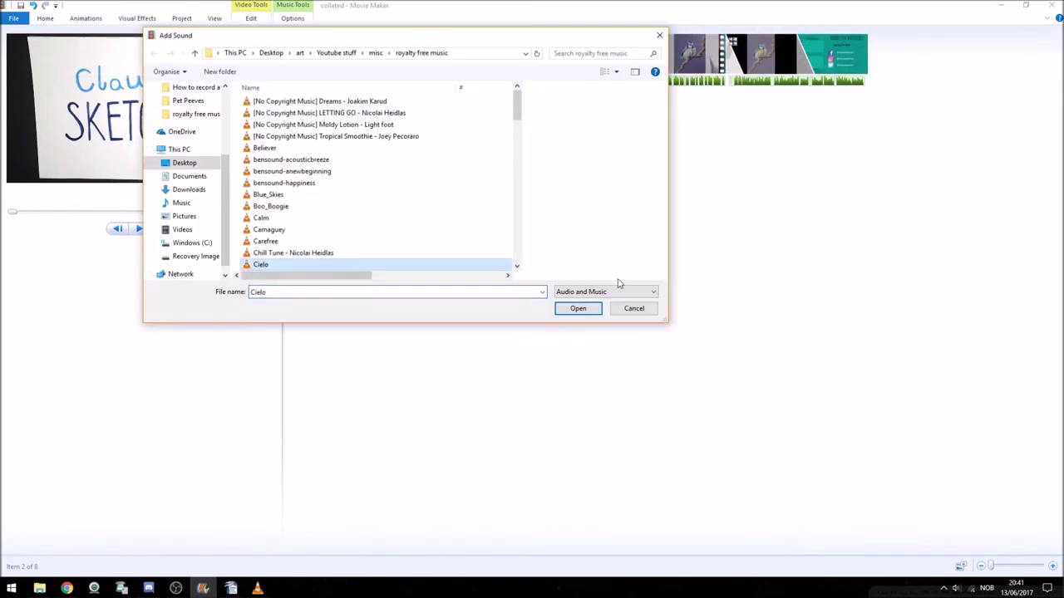
left_click(586, 314)
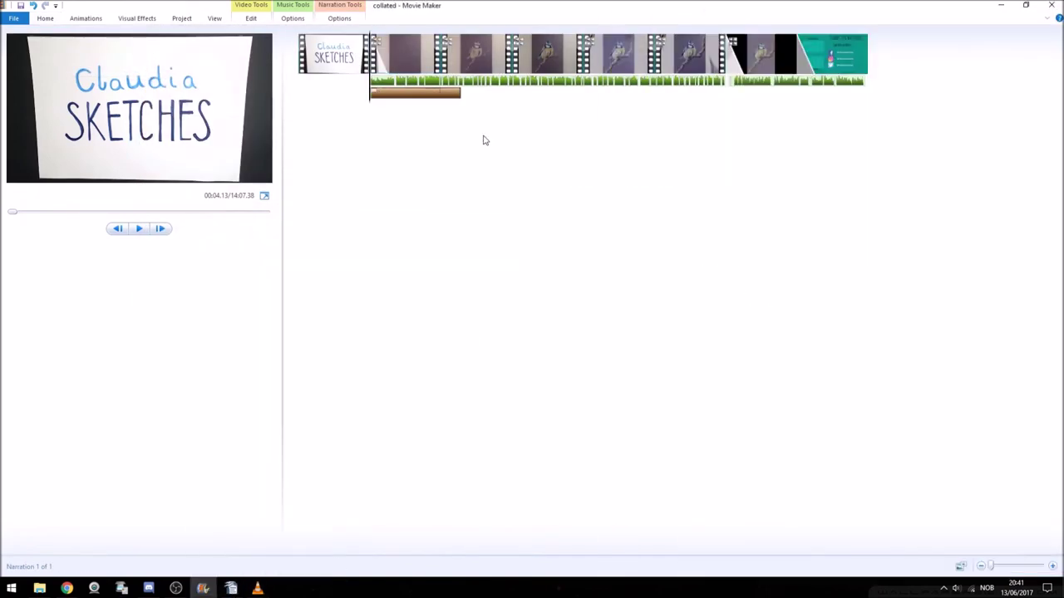
- Add Say_Yeah as the second background music track and place it directly after Cielo
left_click(40, 19)
left_click(156, 72)
scroll(366, 191, "down", 5)
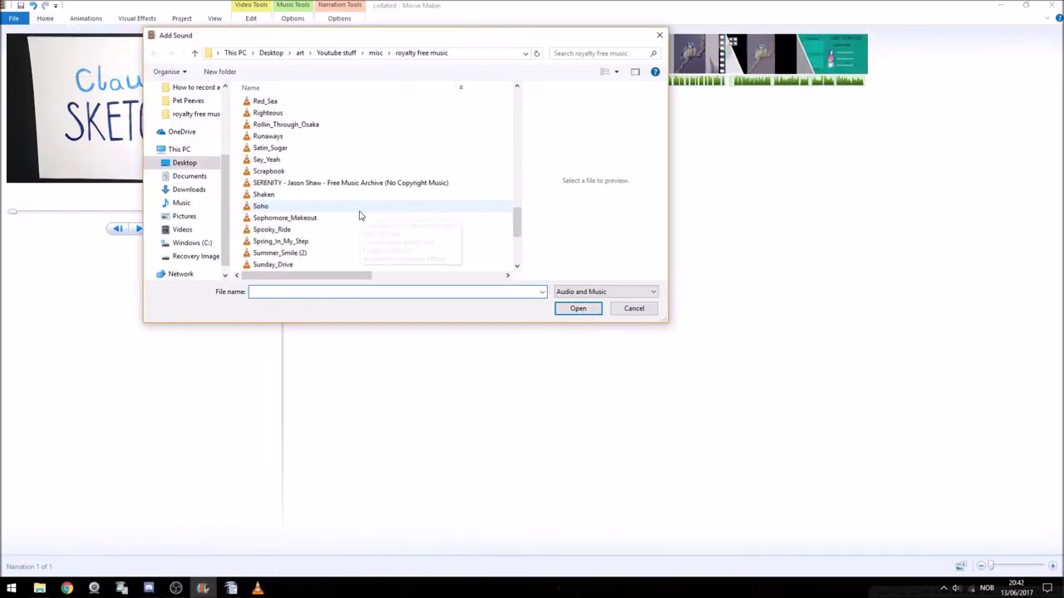
double_click(301, 159)
left_click_drag(415, 96, 467, 96)
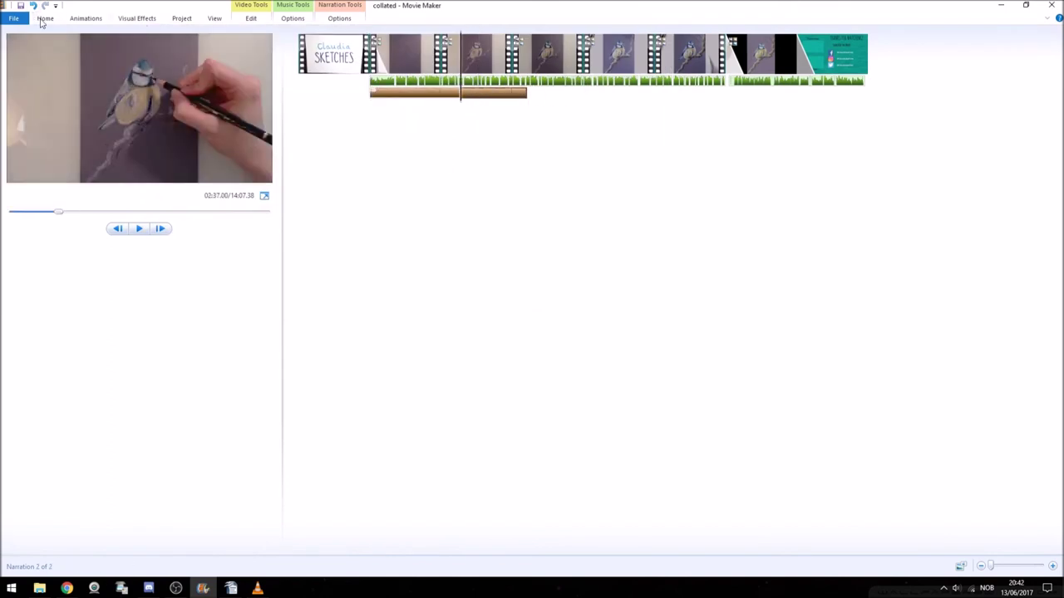
- Add Satin_Sugar as the third background music track and place it directly after the second one
left_click(41, 20)
left_click(183, 47)
left_click(157, 72)
scroll(392, 208, "down", 4)
scroll(391, 208, "down", 10)
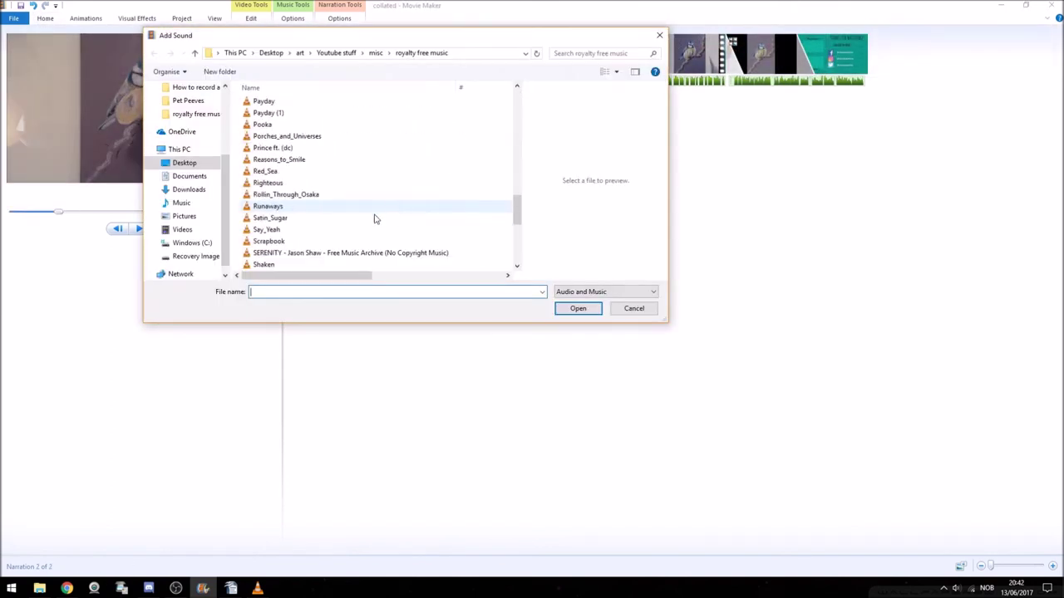
double_click(373, 217)
left_click_drag(615, 94, 529, 96)
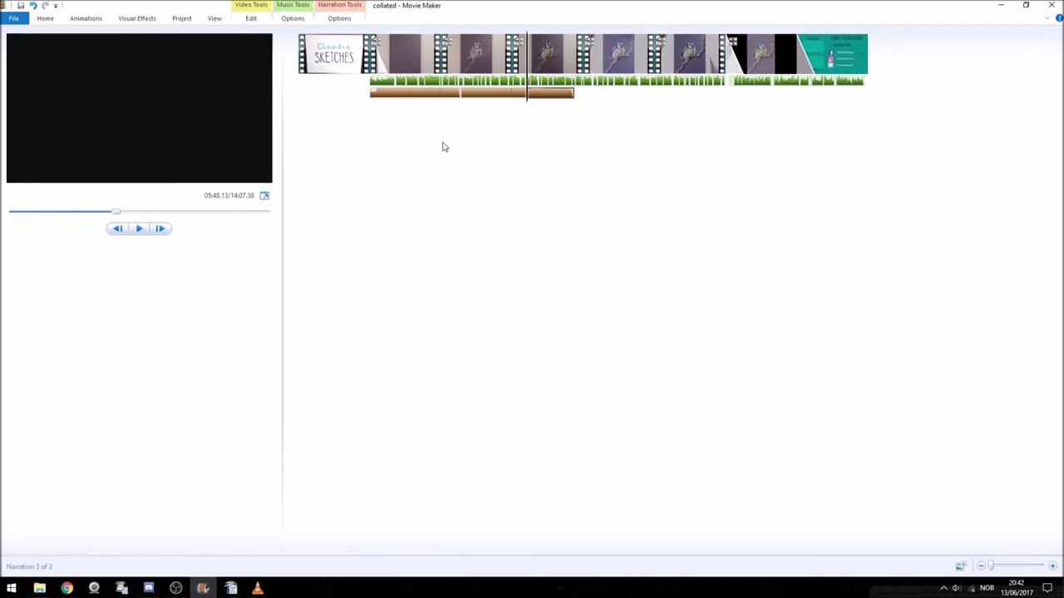
- Consult the royalty free music categories document and try out Shaken and Sophomore_Makeout from the royalty free music folder
left_click(232, 588)
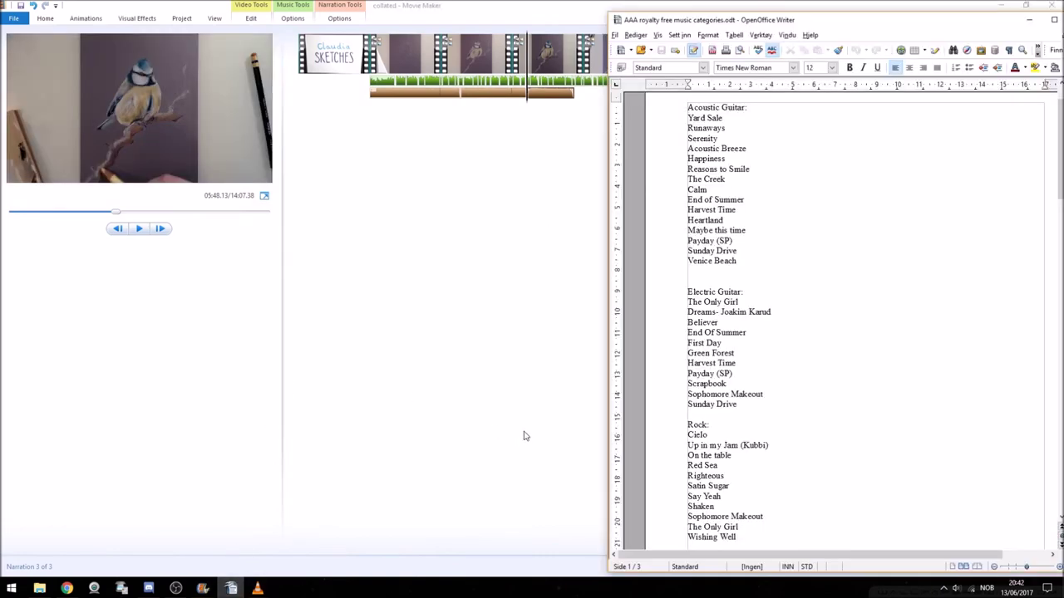
left_click(205, 590)
left_click(39, 588)
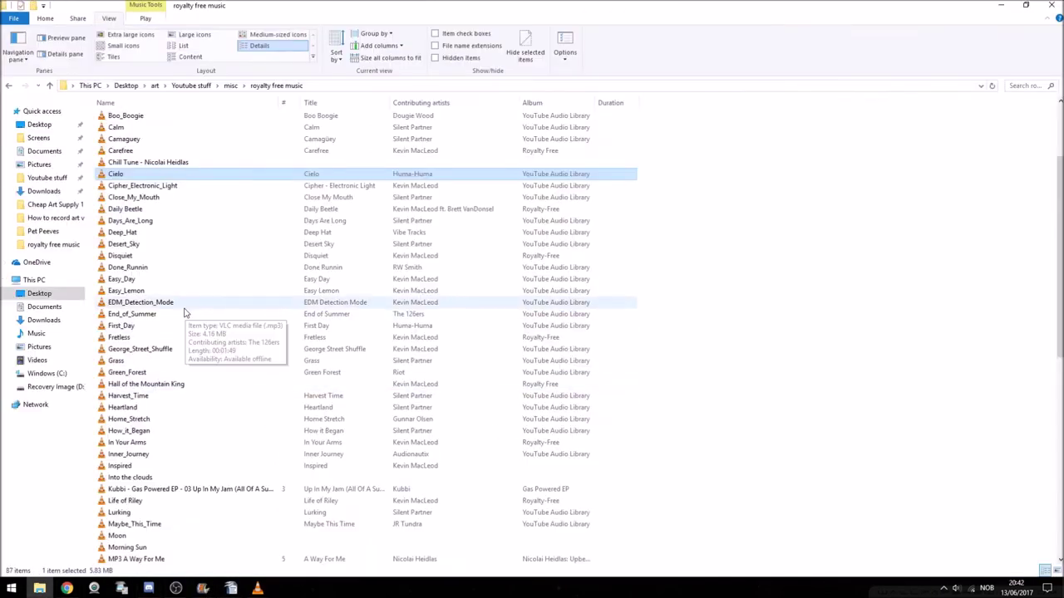
scroll(499, 287, "down", 3)
left_click(538, 293)
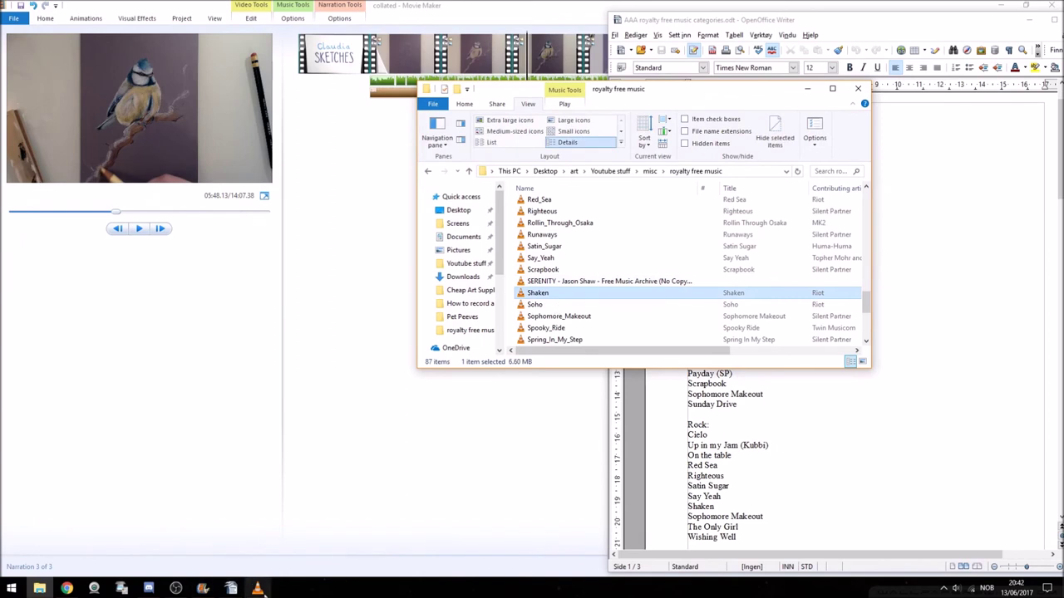
left_click(688, 317)
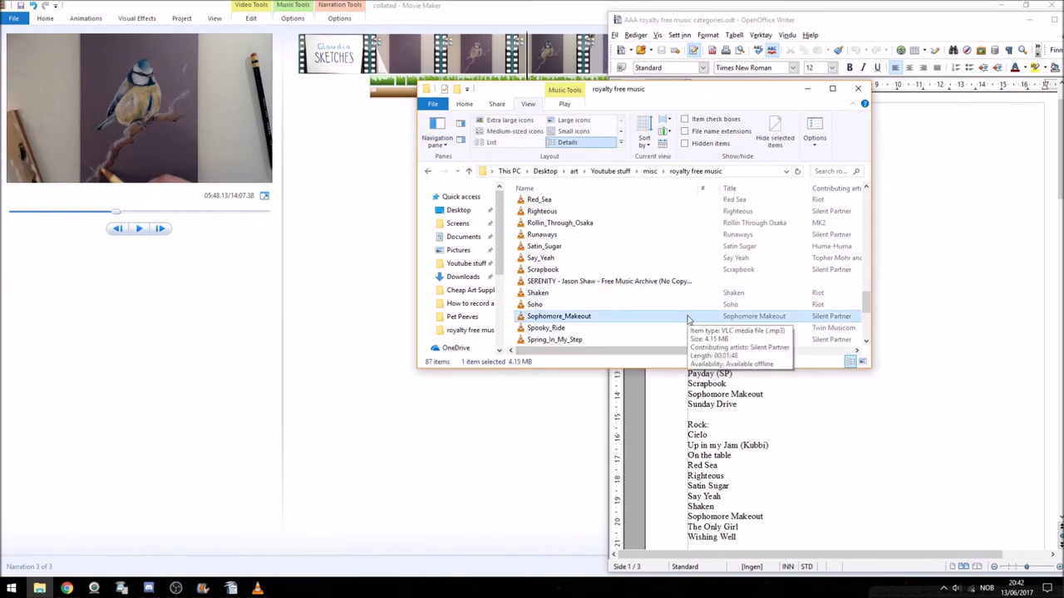
- Compare The_Only_Girl and On_The_Table with the Rock list in the categories document and return to Movie Maker
scroll(687, 320, "down", 3)
left_click(548, 304)
scroll(821, 449, "down", 1)
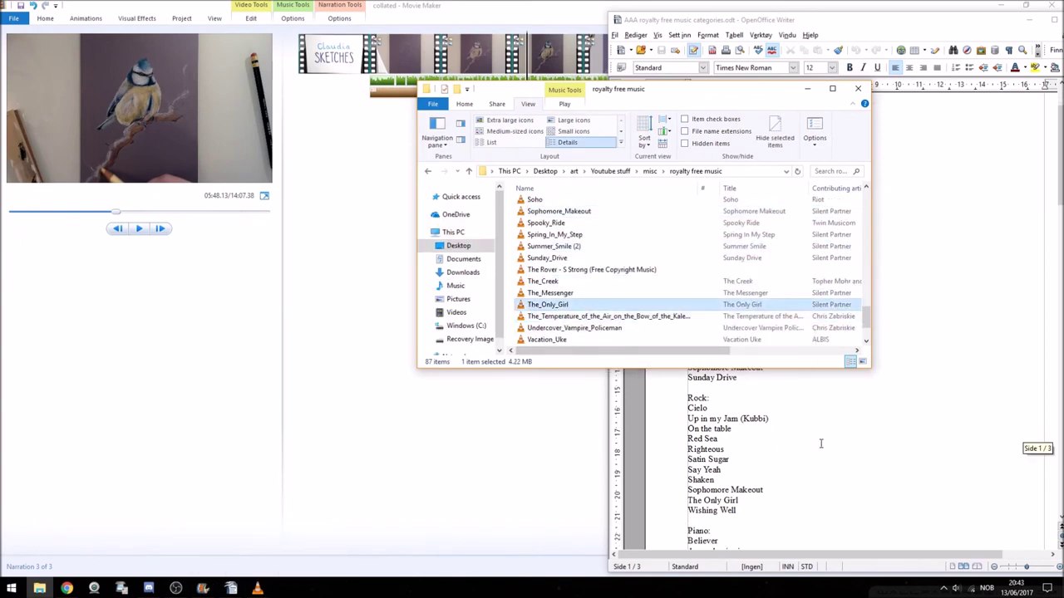
scroll(821, 443, "up", 1)
scroll(634, 316, "up", 11)
scroll(573, 281, "down", 12)
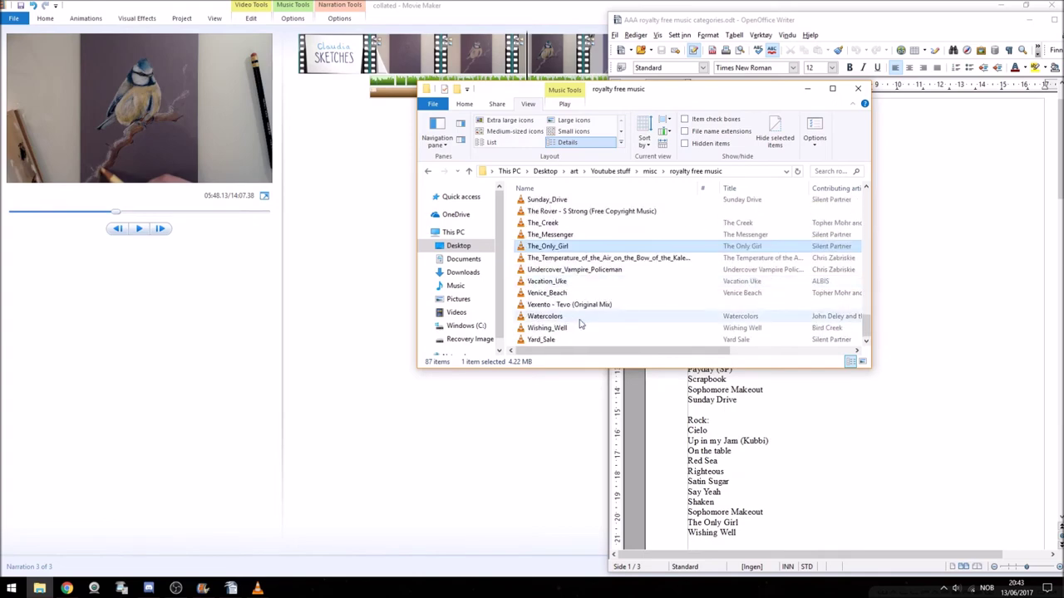
scroll(581, 324, "up", 8)
left_click(558, 227)
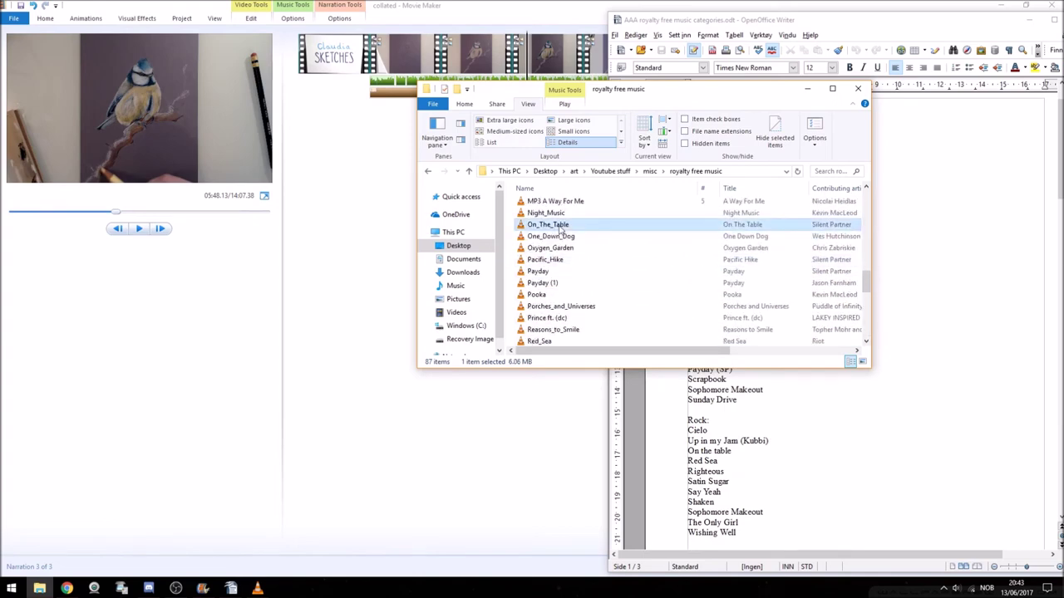
left_click(204, 588)
mouse_move(257, 589)
left_click(318, 484)
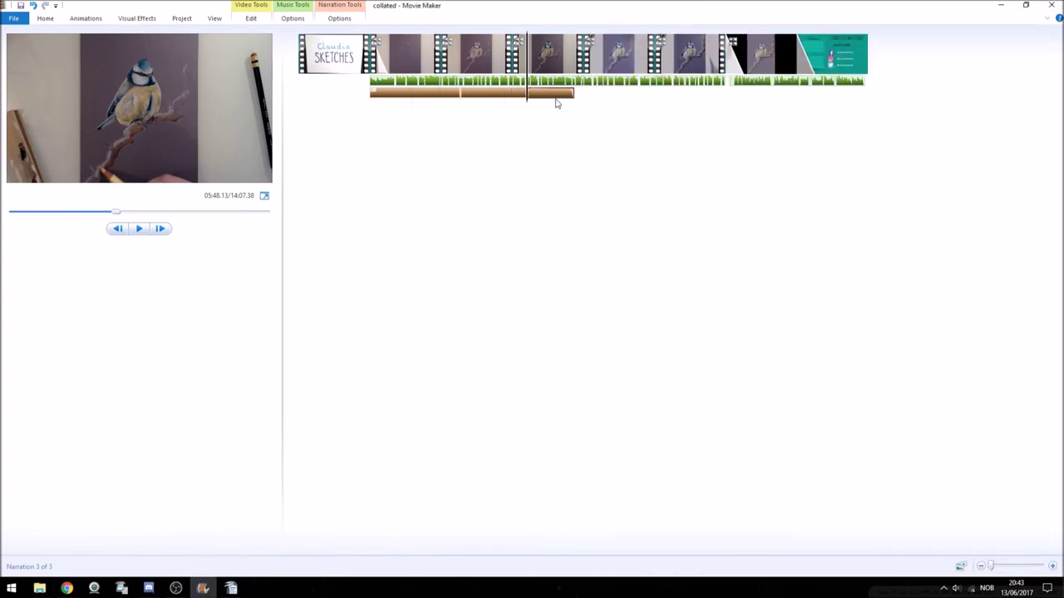
- Add a fourth royalty-free track from the end of the music folder to the background music
left_click(45, 18)
left_click(107, 46)
scroll(460, 195, "down", 5)
scroll(457, 194, "down", 20)
double_click(368, 257)
- Add The_Only_Girl as the fifth background music track and position it after the fourth one
left_click(46, 19)
left_click(184, 45)
left_click(172, 72)
scroll(380, 190, "down", 20)
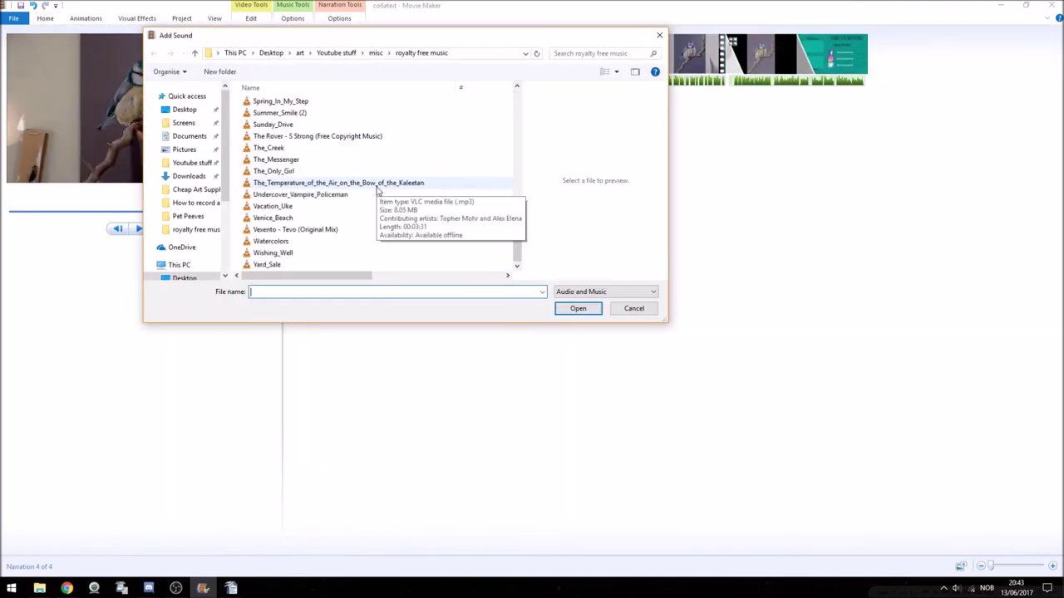
left_click(374, 171)
left_click(577, 308)
left_click_drag(628, 95, 675, 100)
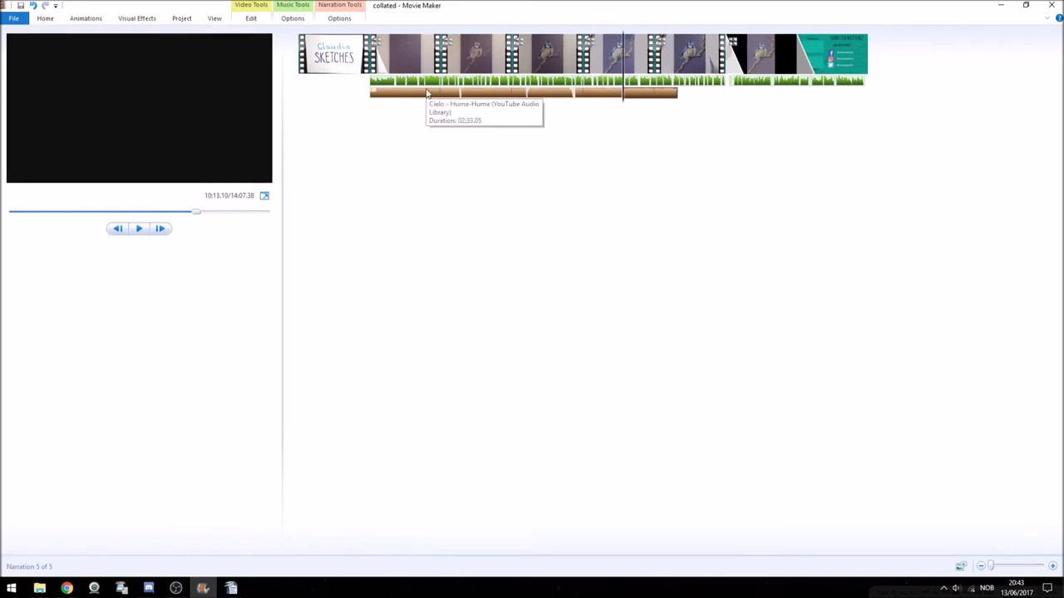
- Move Cielo to the very start of the movie and shift the following music tracks earlier
left_click_drag(531, 94, 462, 93)
left_click_drag(379, 94, 300, 96)
left_click(463, 96)
left_click_drag(579, 98, 536, 98)
- Enlarge the timeline and move the last three music tracks earlier to close the gaps between them
left_click_drag(990, 566, 1008, 566)
left_click_drag(329, 183, 430, 268)
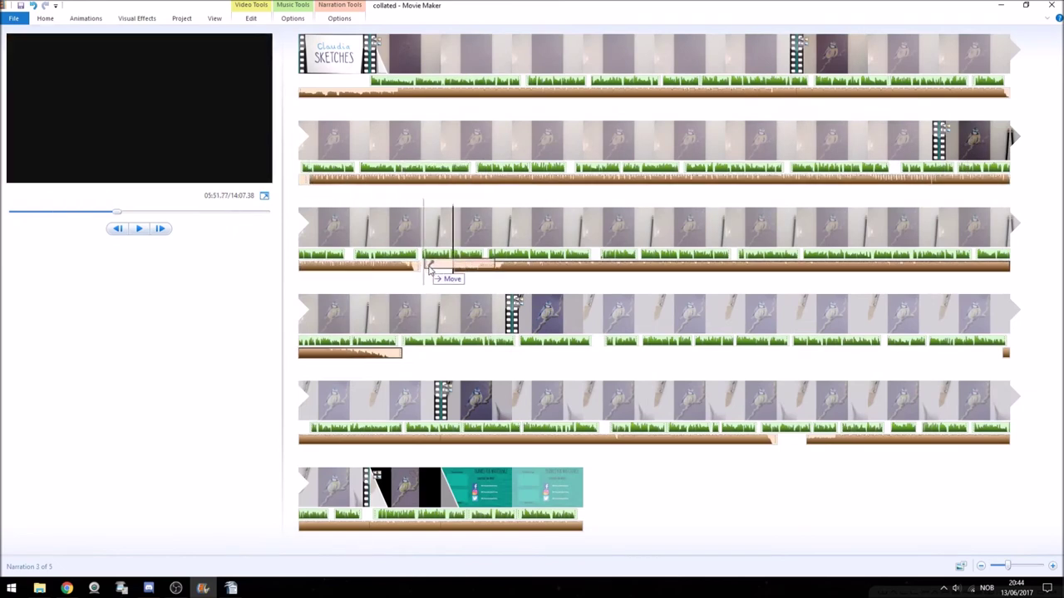
left_click_drag(1004, 357, 367, 356)
left_click_drag(810, 440, 838, 355)
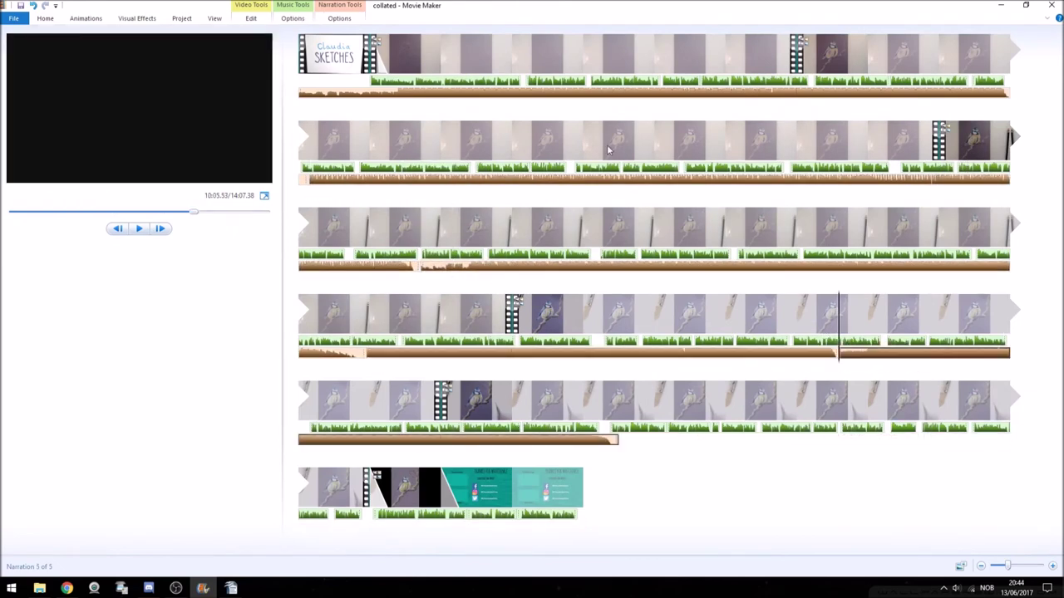
- Check the music against the narration by playing the movie from its start and from the first narration clip
left_click(302, 93)
key("space")
left_click(334, 54)
left_click(544, 494, "shift")
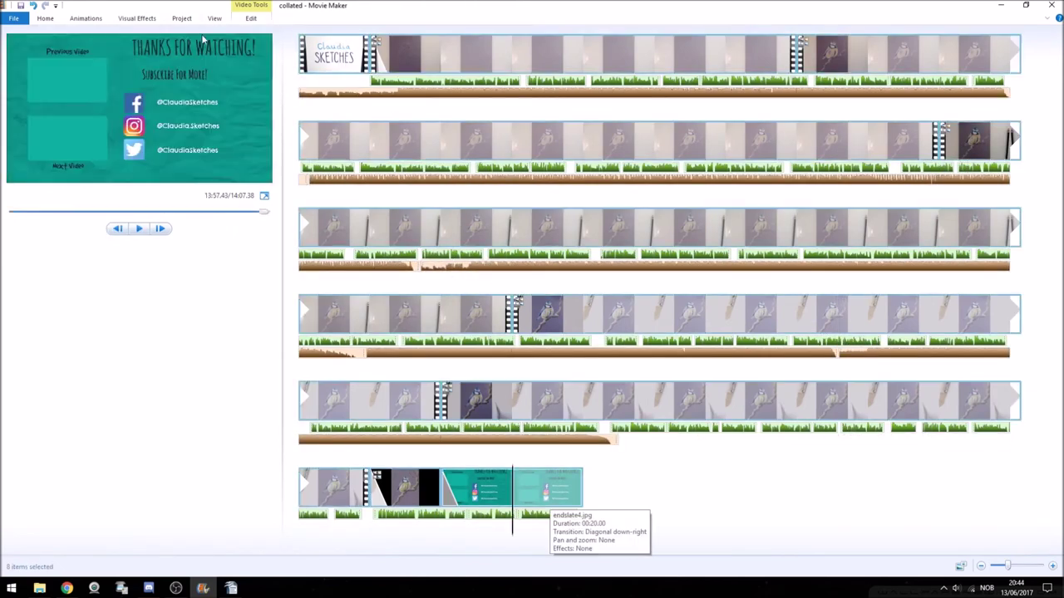
left_click(181, 18)
left_click(371, 83)
key("space")
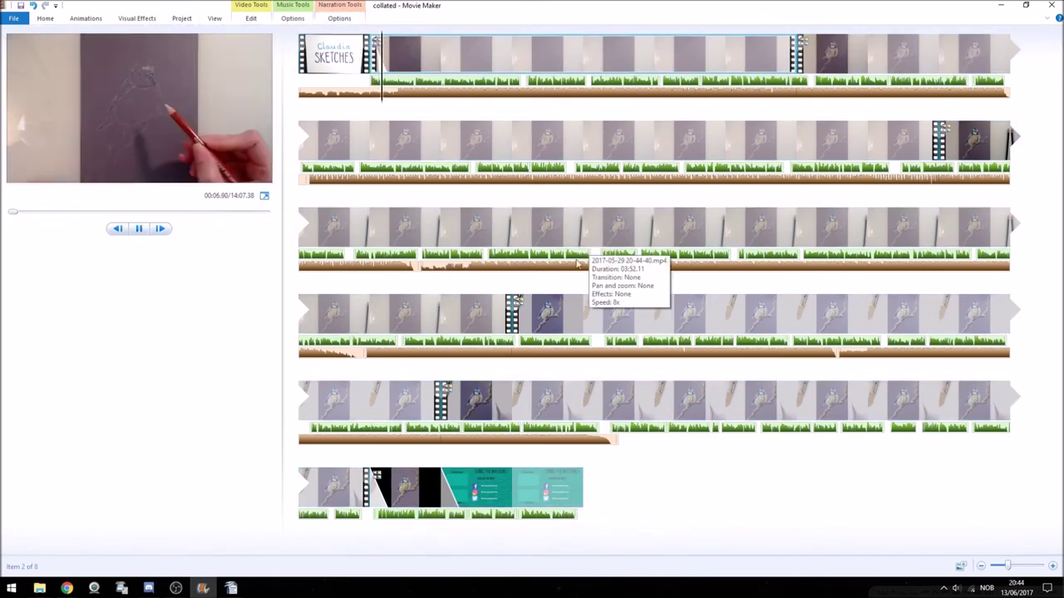
- Remove all five background music tracks from the timeline
left_click(566, 439)
left_click(358, 91, "shift")
right_click(357, 90)
left_click(393, 148)
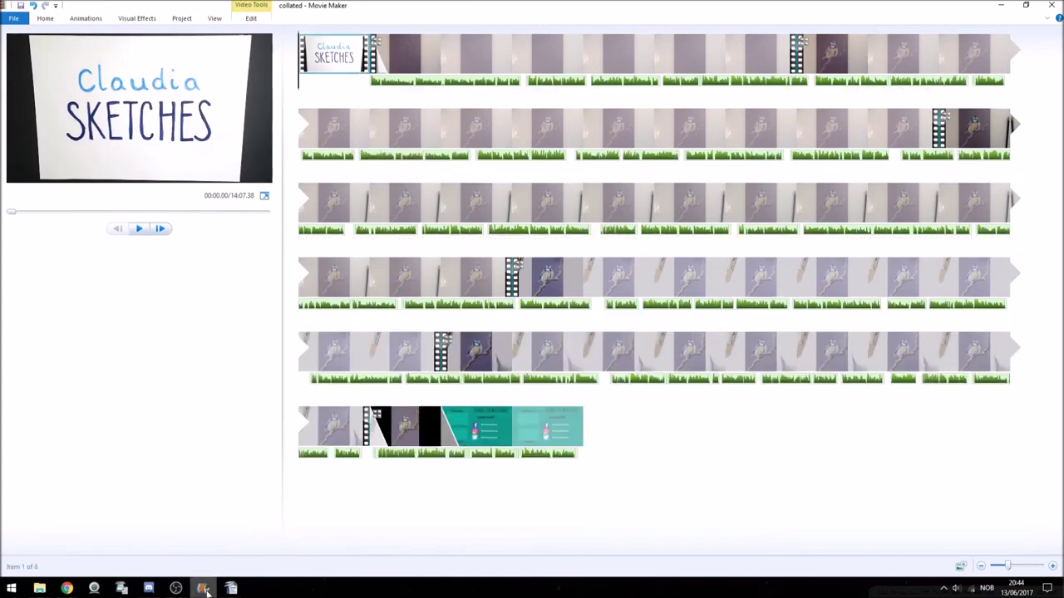
- Open the music categories document and play Yard_Sale from the royalty free music folder in VLC
left_click(231, 589)
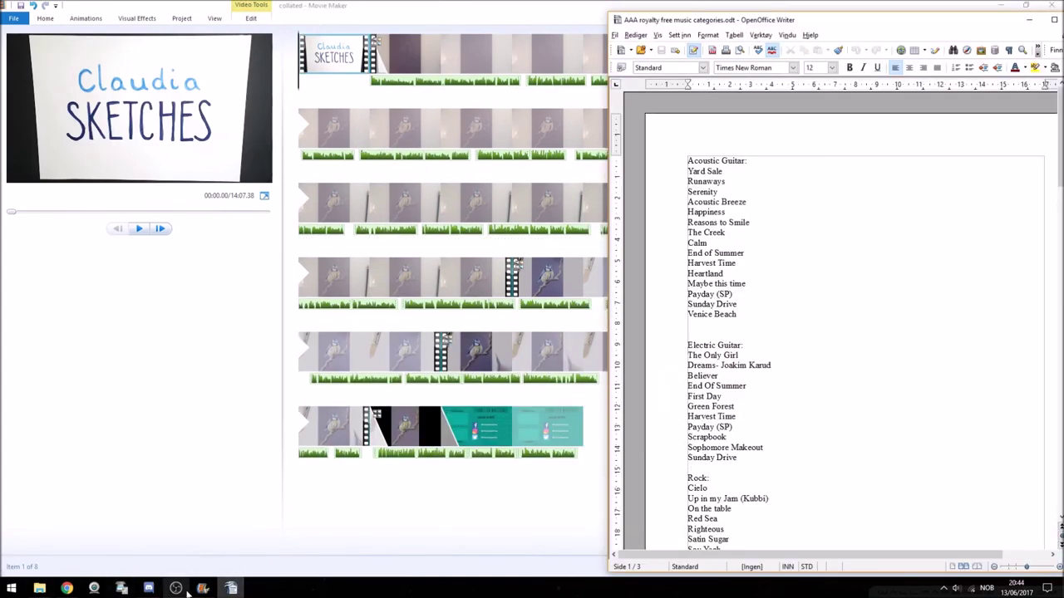
left_click(39, 588)
scroll(582, 299, "down", 10)
double_click(542, 339)
- Shrink the VLC window and arrange it beside an enlarged royalty free music folder window
left_click_drag(422, 6, 341, 157)
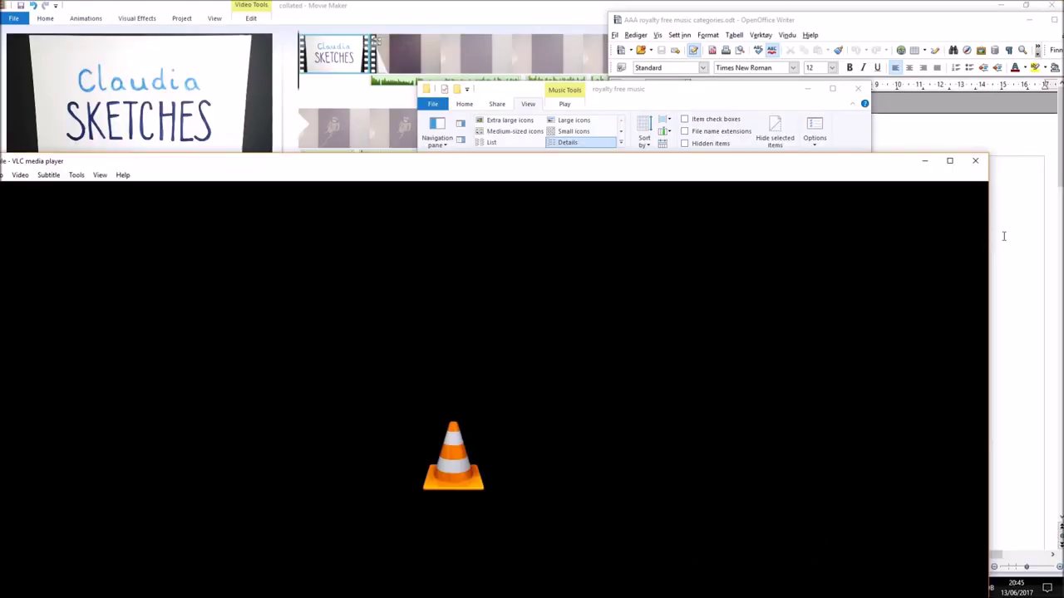
left_click_drag(989, 235, 275, 217)
left_click_drag(199, 161, 248, 123)
left_click_drag(687, 81, 735, 208)
left_click_drag(656, 207, 657, 50)
- Play the Tropical Smoothie track from the royalty free music folder
scroll(648, 200, "up", 7)
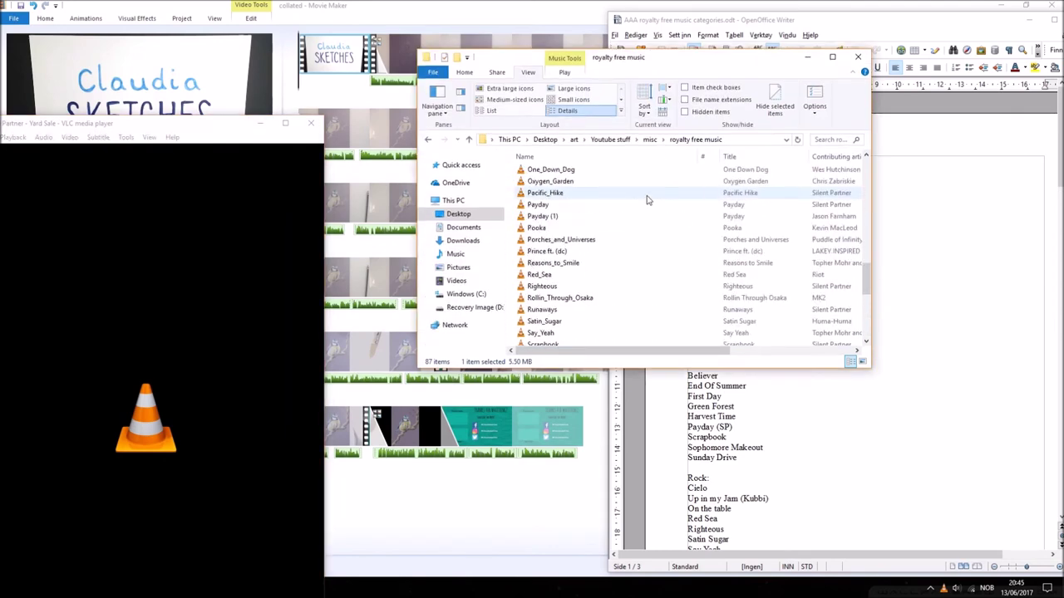
scroll(648, 199, "up", 15)
double_click(721, 208)
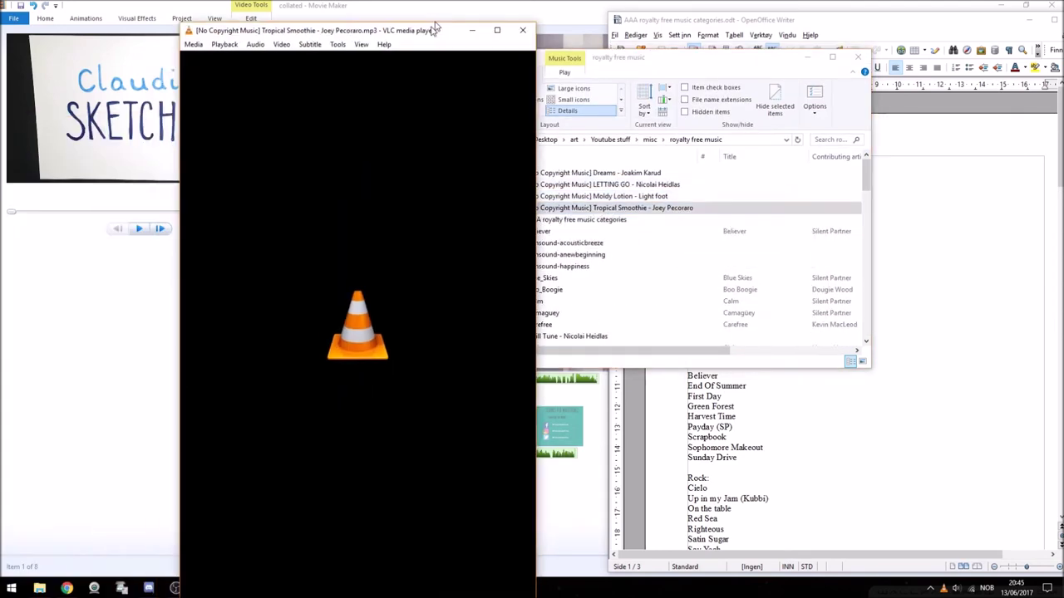
- Play Moldy Lotion from about 01:37, pause it, and review the Synth list in the music categories document
double_click(600, 197)
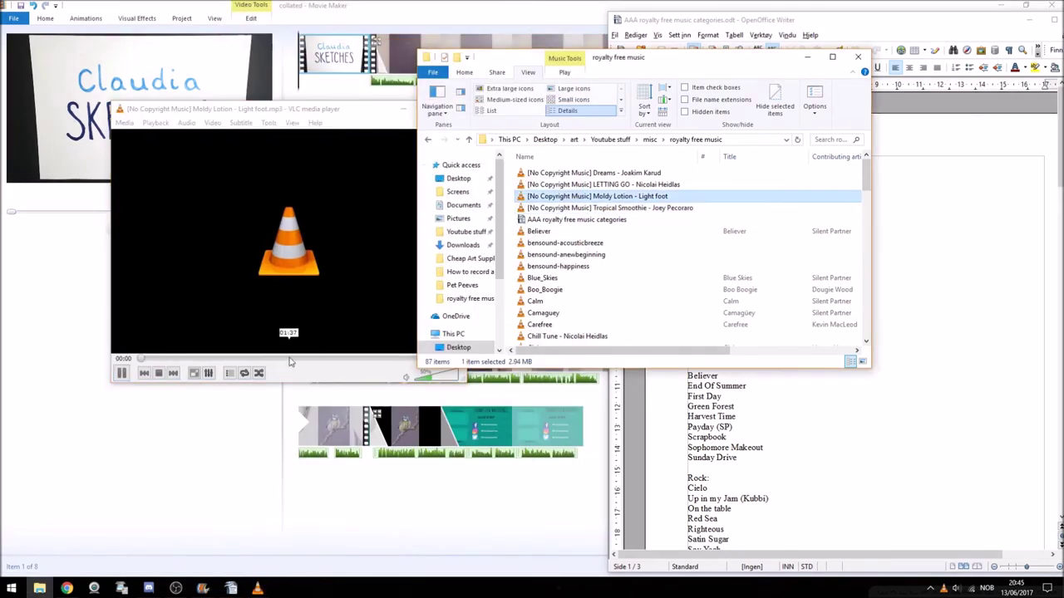
left_click(291, 359)
left_click(122, 373)
left_click(823, 395)
scroll(827, 349, "down", 15)
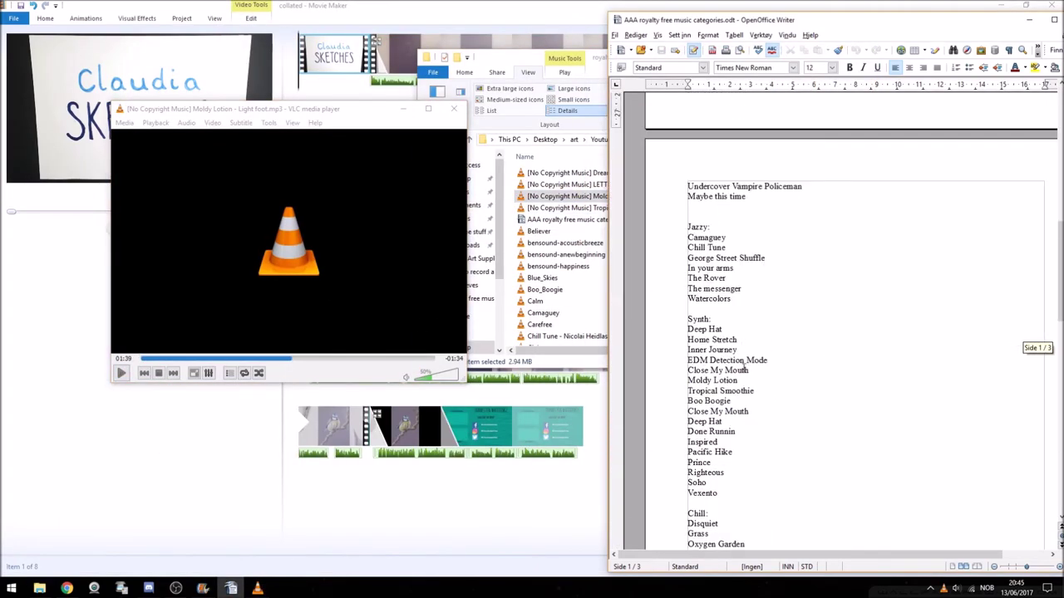
- Add the Moldy Lotion track from the royalty free music folder as narration sound at the start of the project
left_click(50, 20)
left_click(189, 46)
left_click(156, 72)
left_click(386, 140)
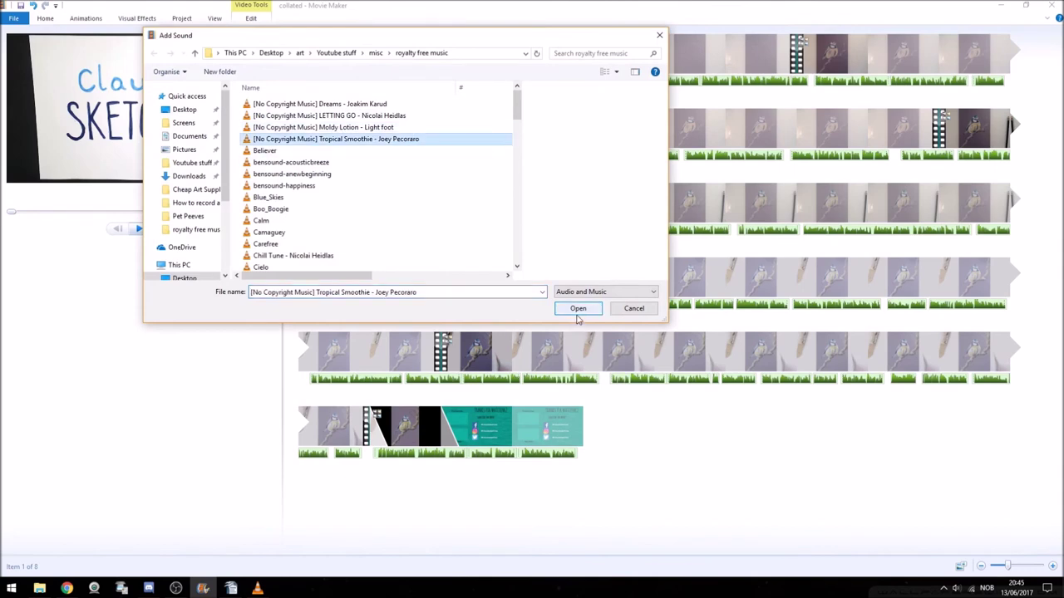
key("Up")
left_click(578, 309)
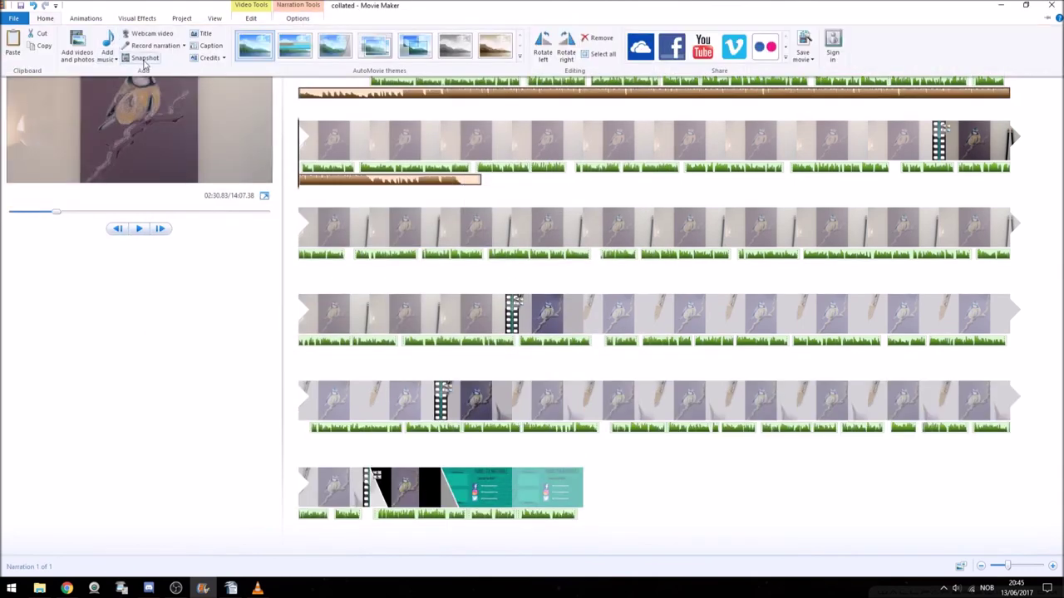
- Add Moldy Lotion a second time as narration sound and place it at about 03:09, overlapping the end of the first track
left_click(183, 46)
left_click(156, 72)
left_click(374, 128)
left_click(577, 309)
left_click_drag(577, 180, 471, 177)
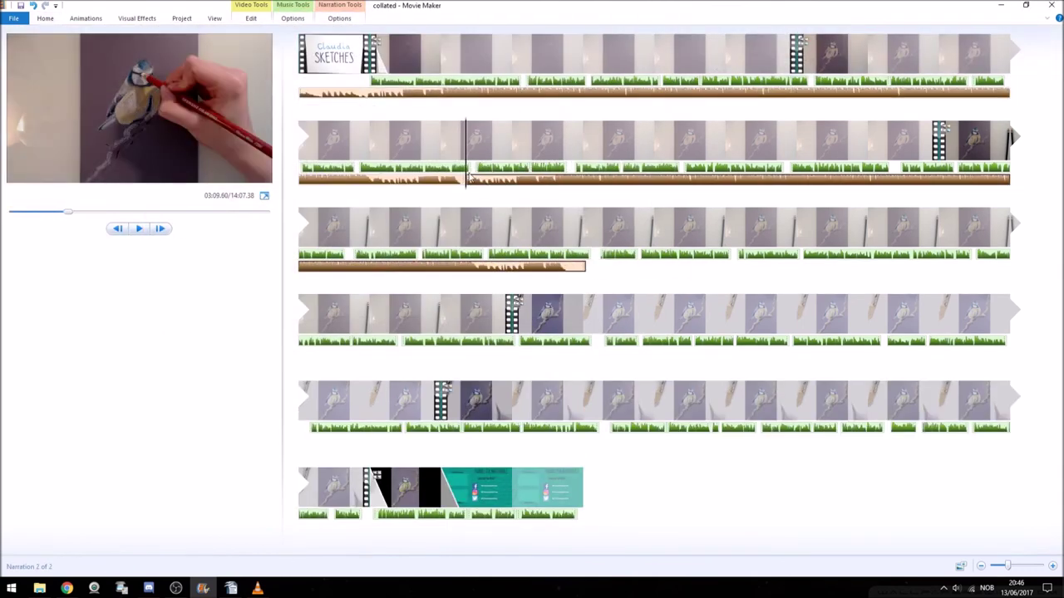
- Bring up the music categories document and place the royalty free music folder window beside its Synth list
left_click(232, 588)
scroll(774, 355, "down", 1)
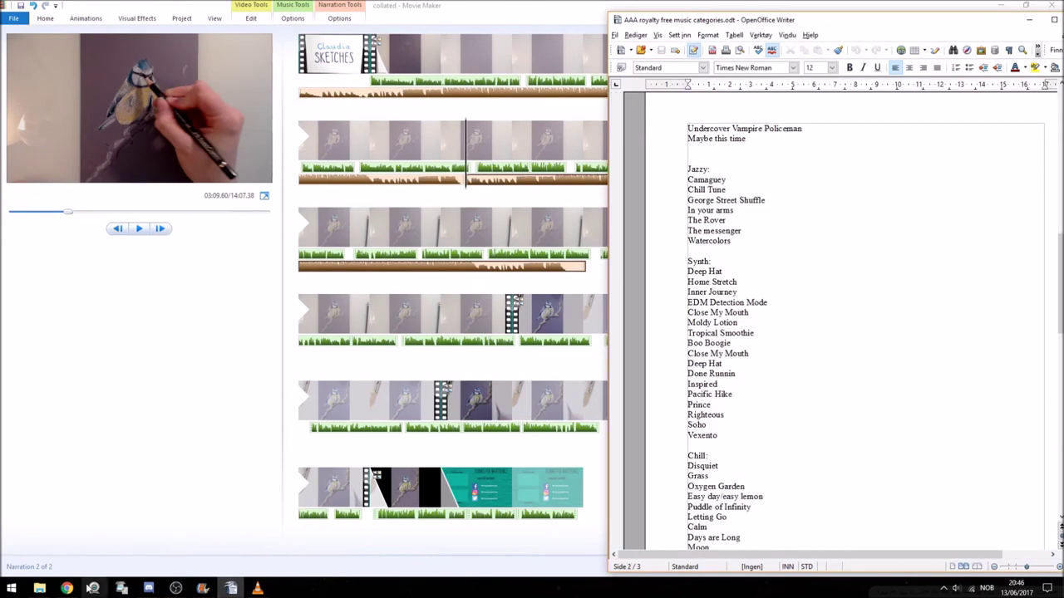
left_click(39, 589)
scroll(617, 318, "down", 3)
left_click(620, 308)
left_click_drag(642, 61, 364, 60)
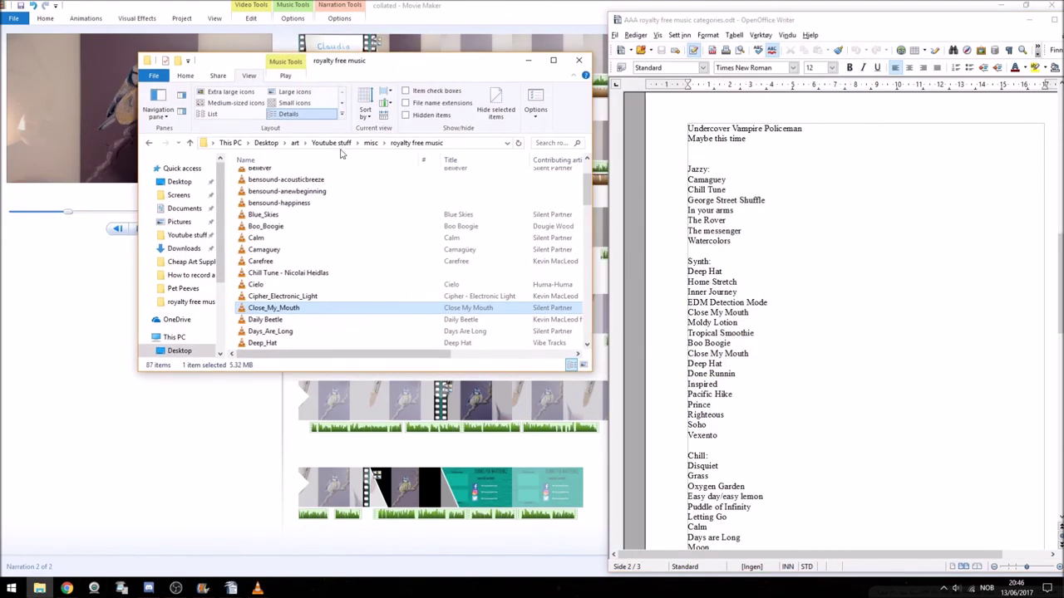
- Play Done_Runnin from the royalty free music folder, skip ahead in the track, and close the player
scroll(304, 299, "down", 2)
double_click(274, 308)
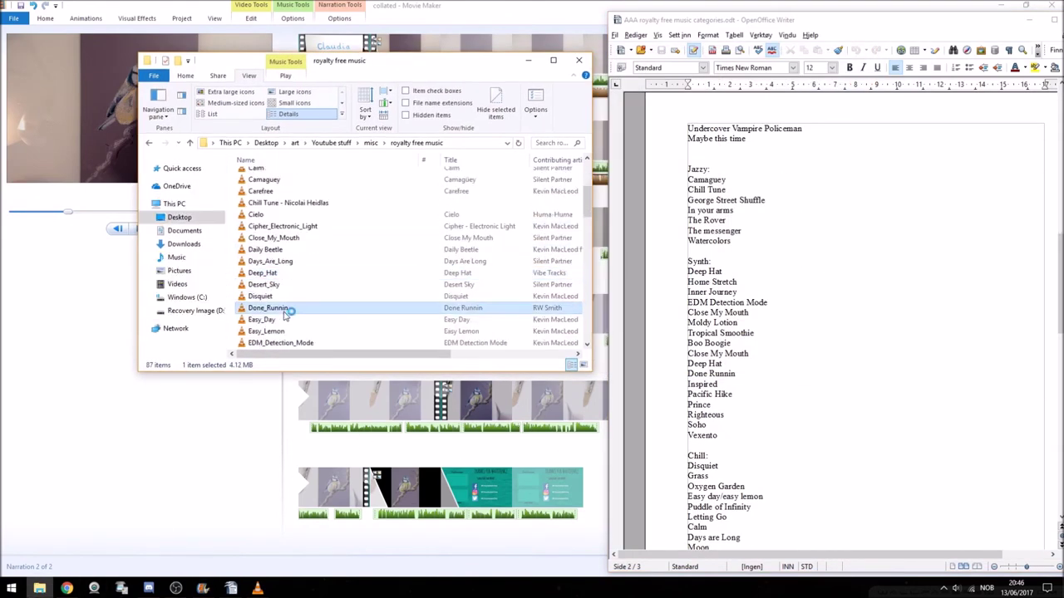
scroll(286, 314, "down", 5)
left_click(275, 331)
scroll(277, 328, "up", 2)
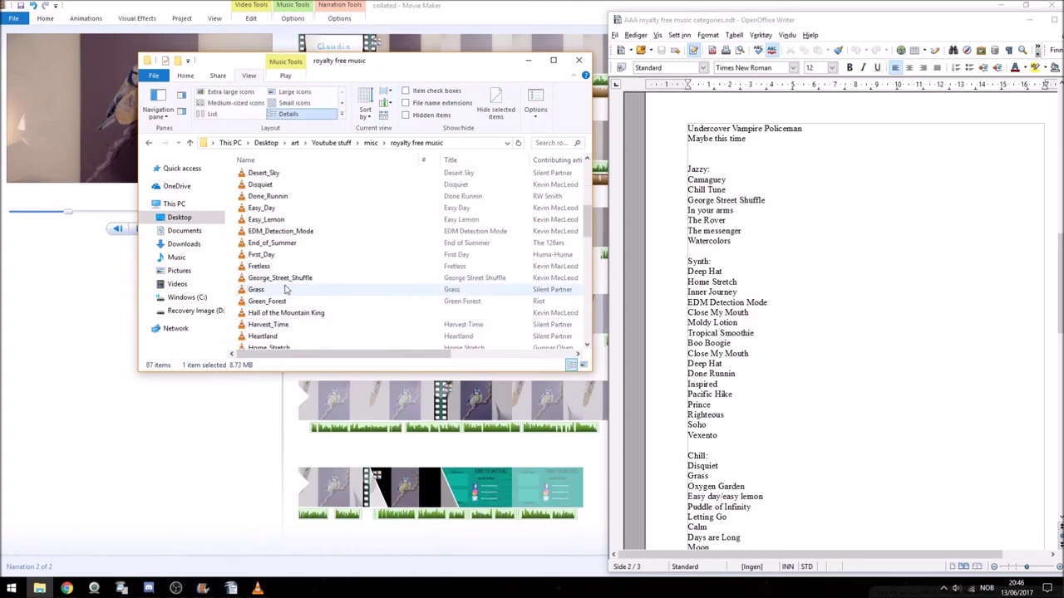
mouse_move(258, 588)
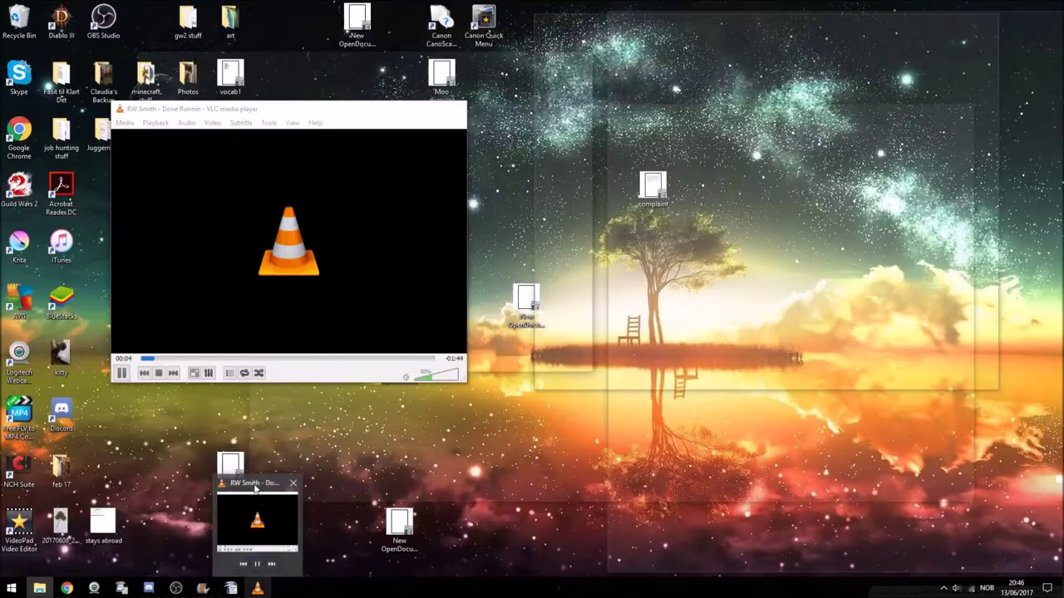
left_click(256, 488)
left_click(268, 360)
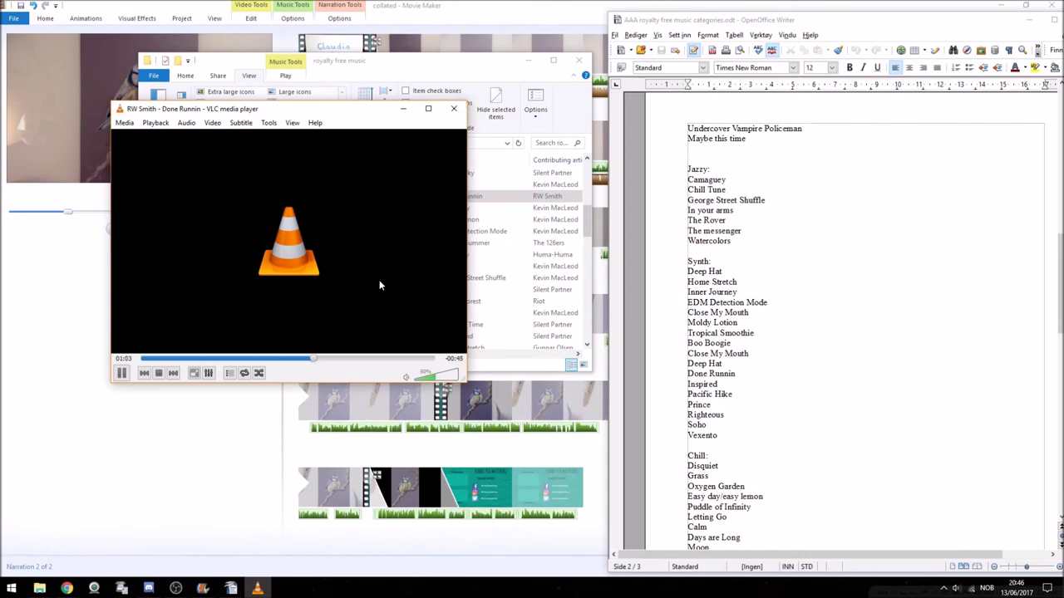
left_click(454, 111)
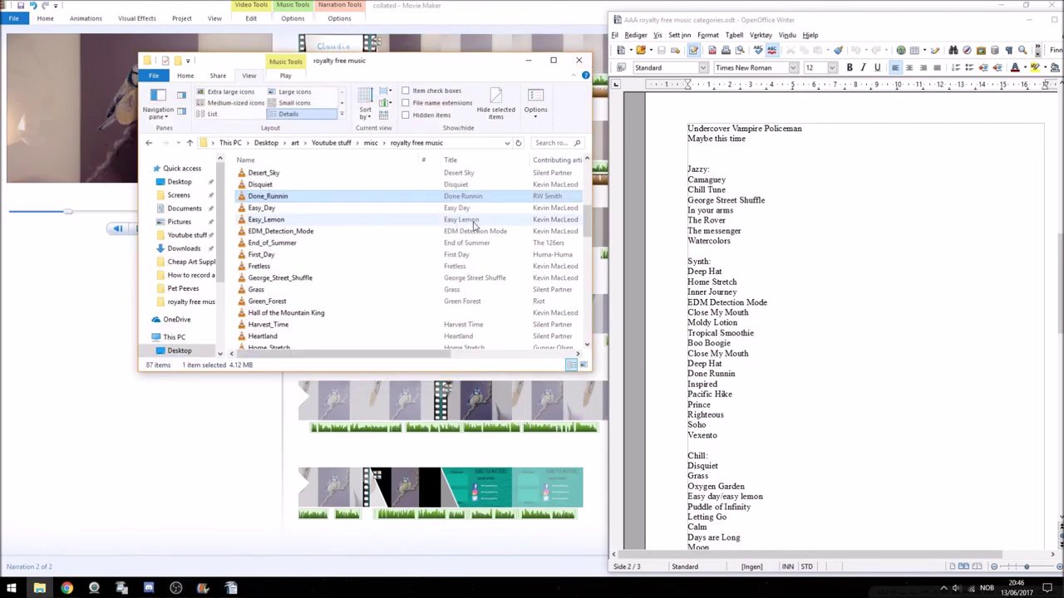
- Preview Pacific_Hike from around its middle, and then play the Prince ft. (dc) track
scroll(467, 237, "down", 10)
left_click(317, 200)
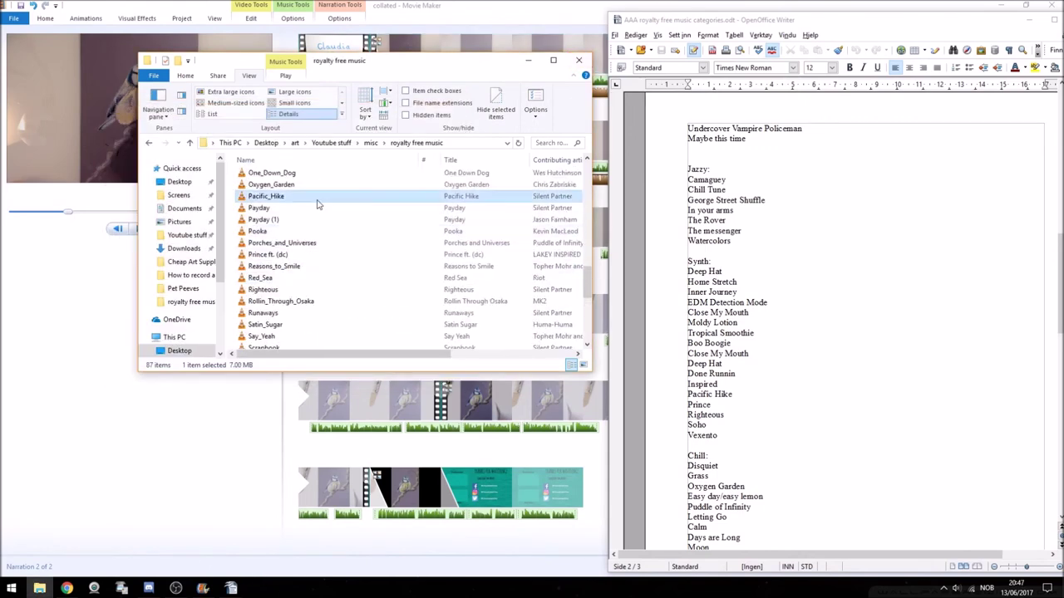
double_click(316, 199)
left_click(291, 359)
left_click(454, 111)
double_click(317, 255)
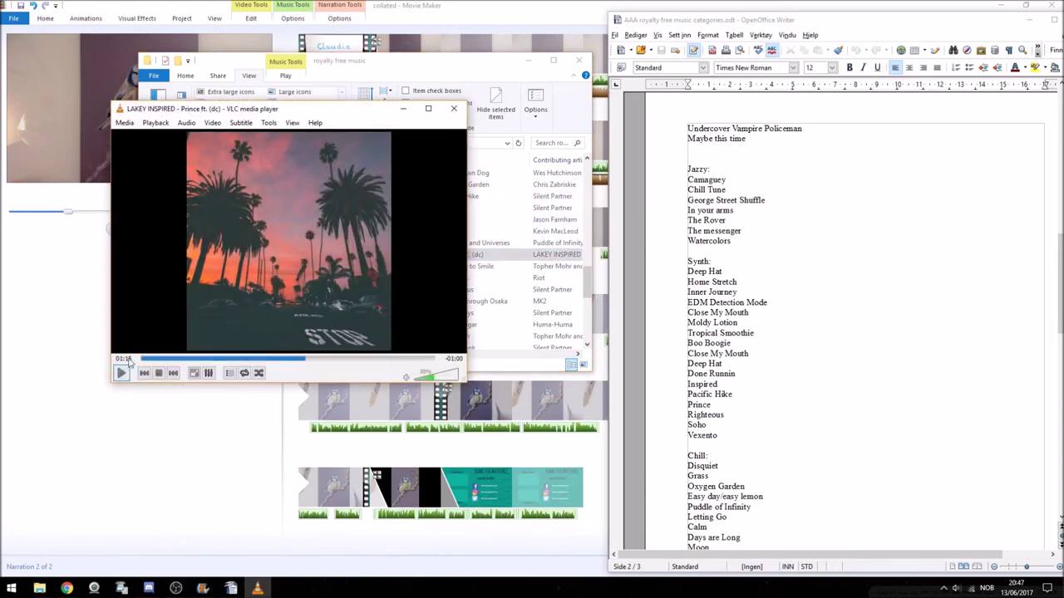
- Add Prince ft. (dc) to the movie as narration sound and move it to about 06:19, overlapping the end of the previous music track
left_click(203, 588)
left_click(301, 226)
left_click(44, 18)
left_click(108, 50)
left_click(141, 148)
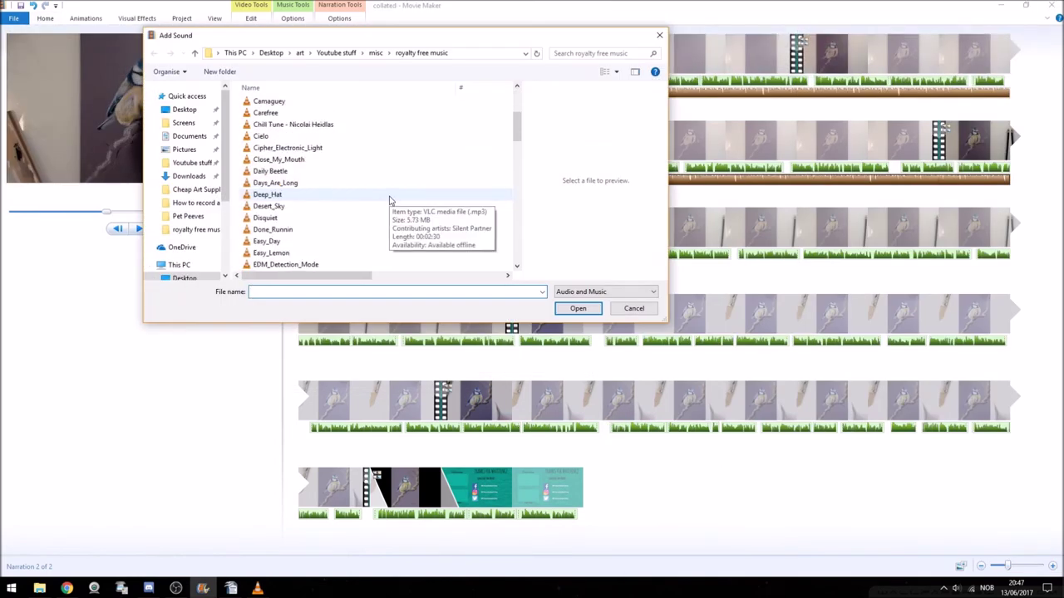
scroll(390, 197, "down", 15)
scroll(392, 147, "up", 1)
double_click(390, 147)
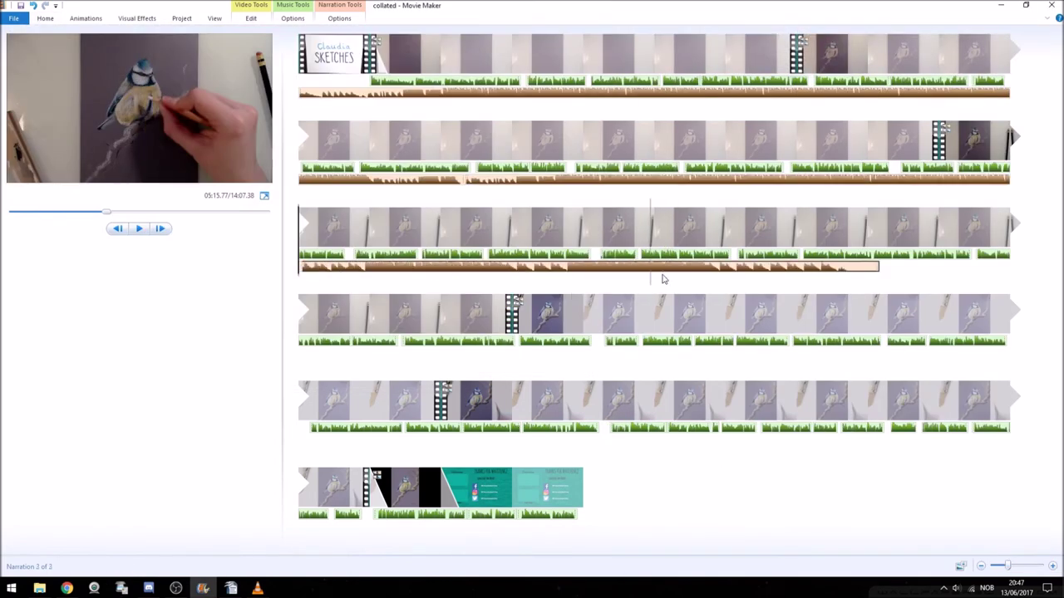
left_click_drag(448, 268, 720, 269)
- Play Vexento - Tevo (Original Mix) from the royalty free music folder and close the player
left_click(230, 589)
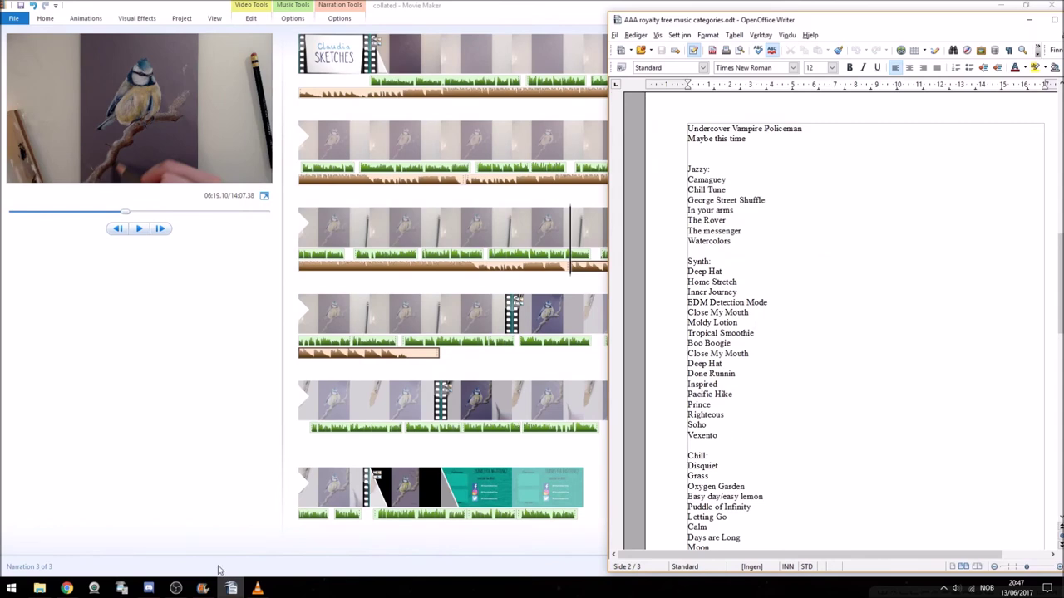
left_click(39, 589)
scroll(382, 302, "down", 3)
double_click(329, 308)
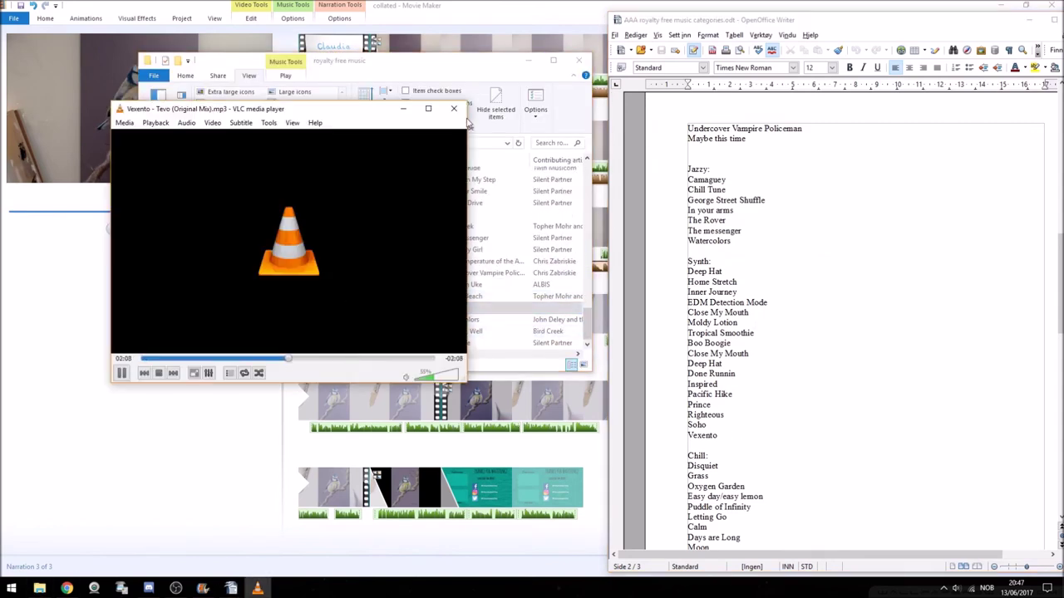
left_click(455, 112)
- Play Inner_Journey from the royalty free music folder and close the player
scroll(349, 241, "up", 3)
double_click(335, 208)
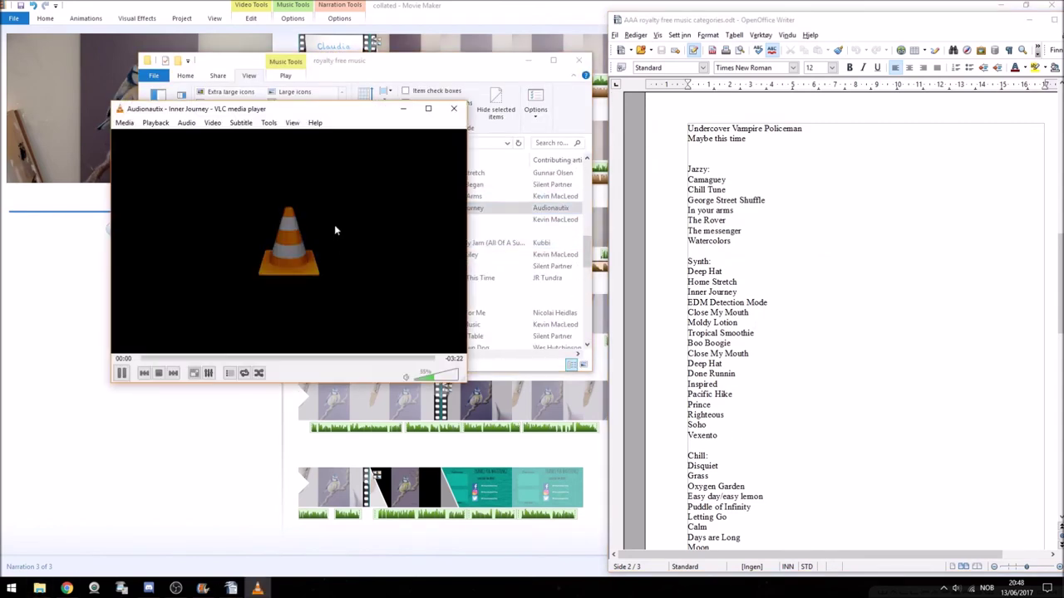
left_click(455, 110)
- Play Home_Stretch from the royalty free music folder, then close the player and minimise the folder window
scroll(332, 249, "up", 3)
double_click(332, 277)
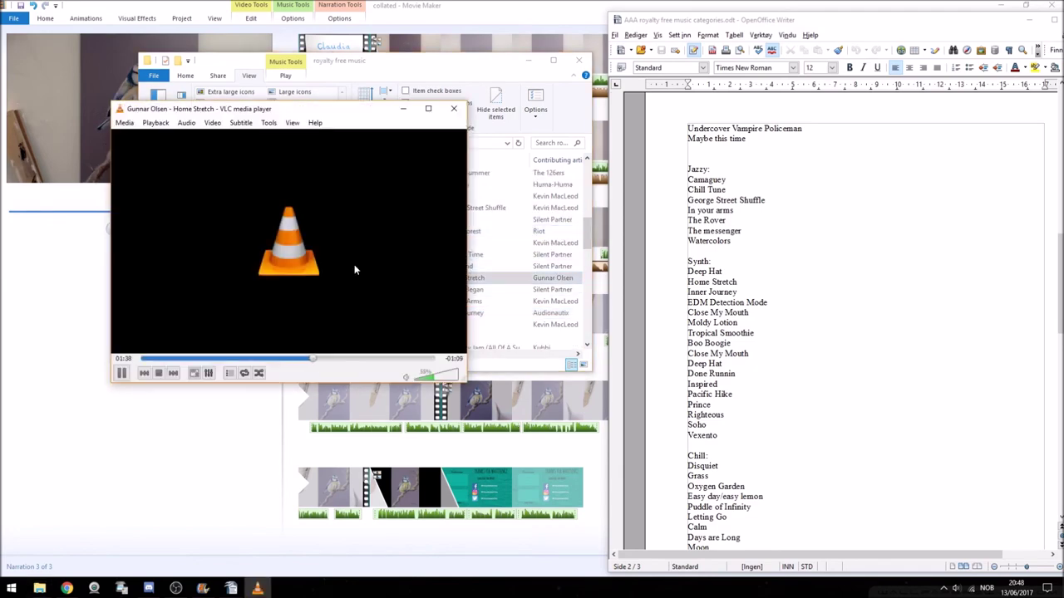
left_click(454, 109)
left_click(529, 60)
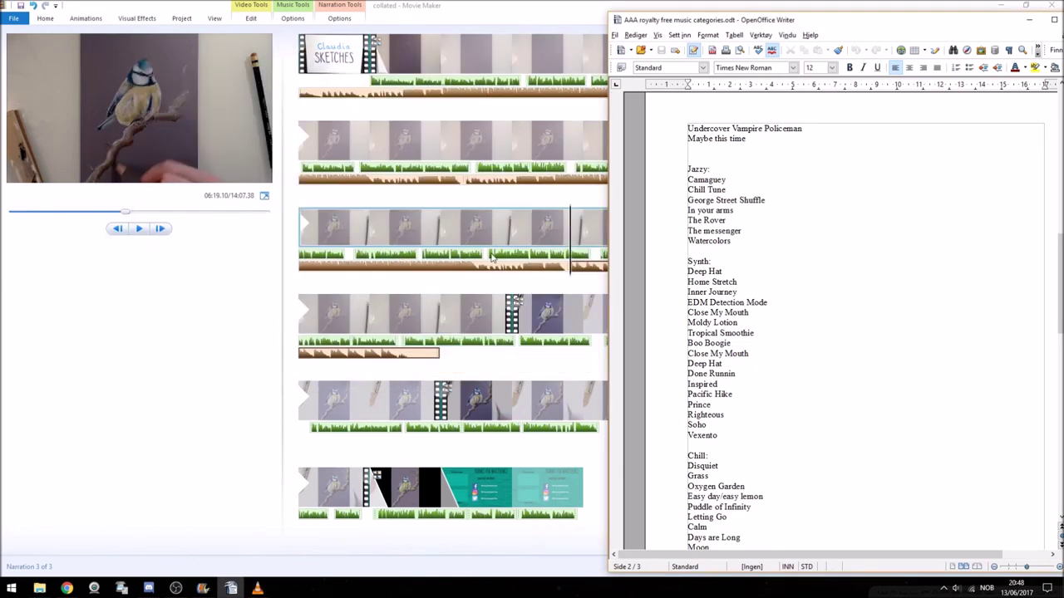
- Add Home_Stretch to the movie as narration sound and move it to overlap the end of the Prince ft. (dc) track
left_click(45, 19)
left_click(175, 77)
scroll(336, 236, "down", 10)
left_click(333, 240)
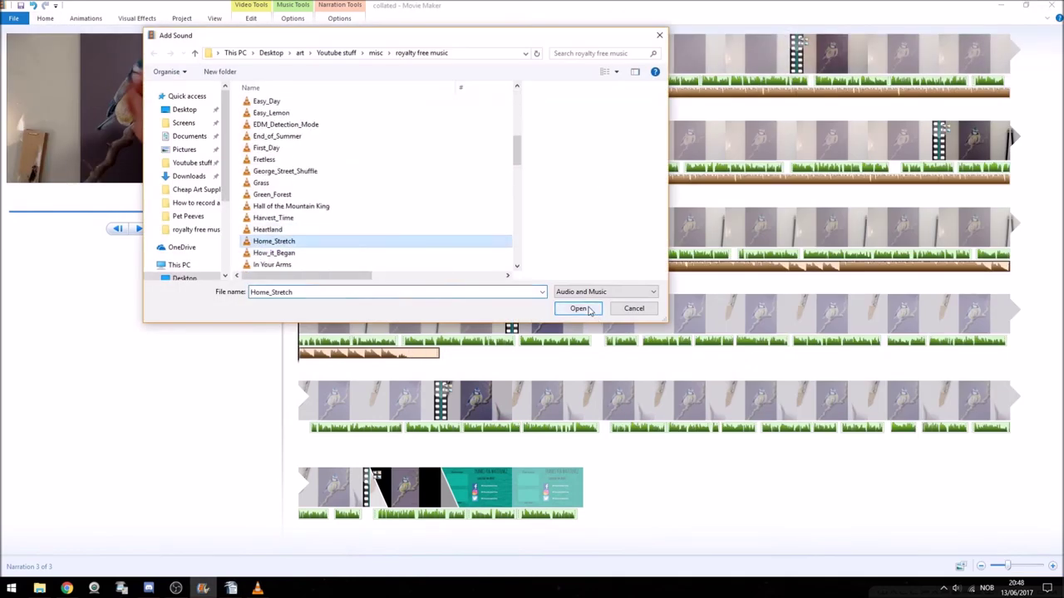
left_click(581, 309)
left_click_drag(500, 356, 433, 360)
left_click(429, 441)
- Return to the royalty free music folder and preview Inner_Journey and Deep_Hat, skipping Deep_Hat ahead to about 02:13
left_click(232, 588)
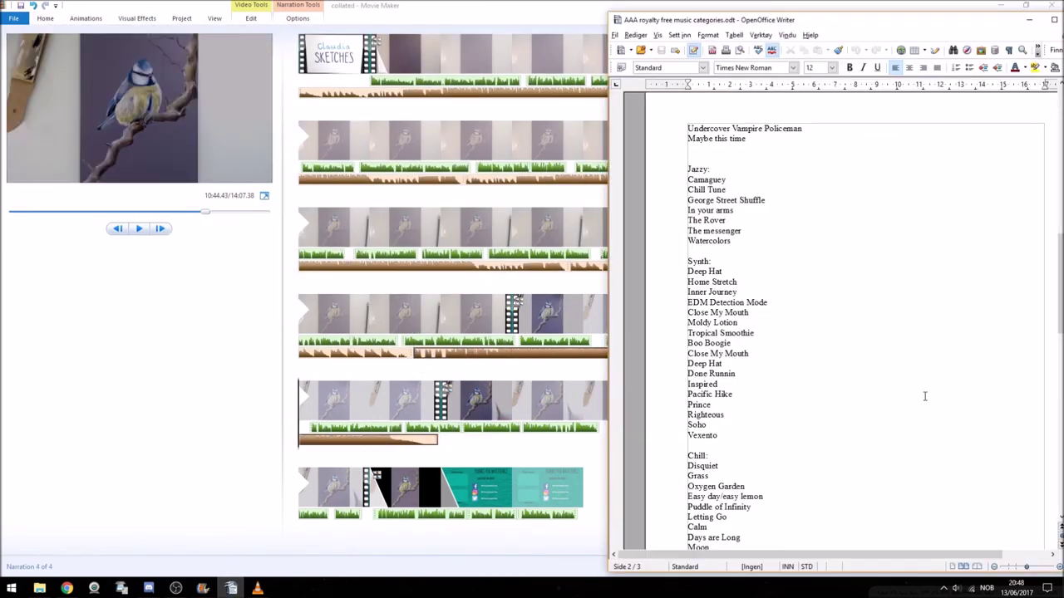
left_click(39, 588)
double_click(271, 313)
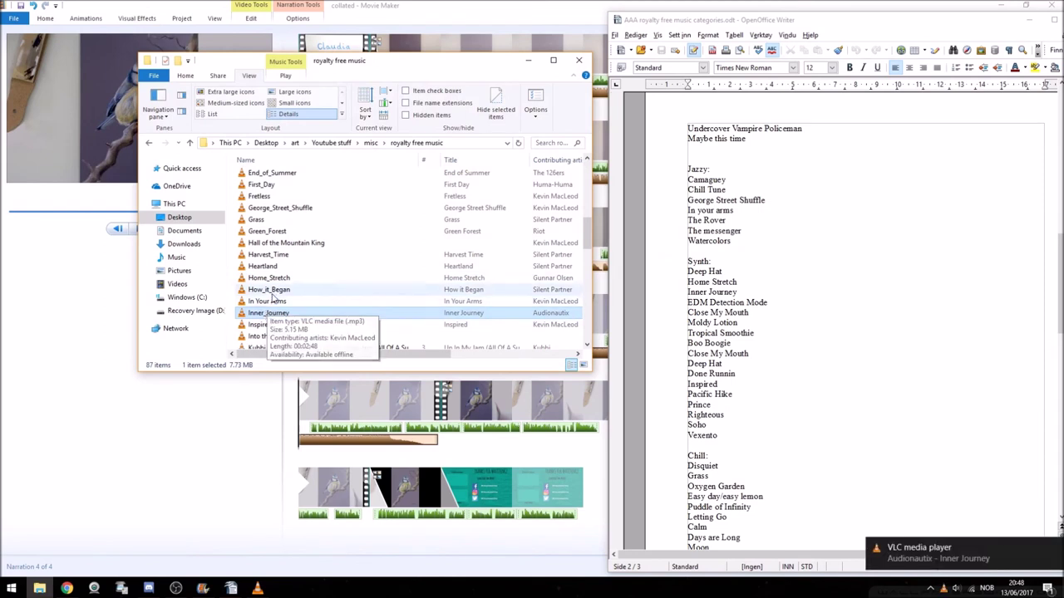
scroll(345, 231, "up", 3)
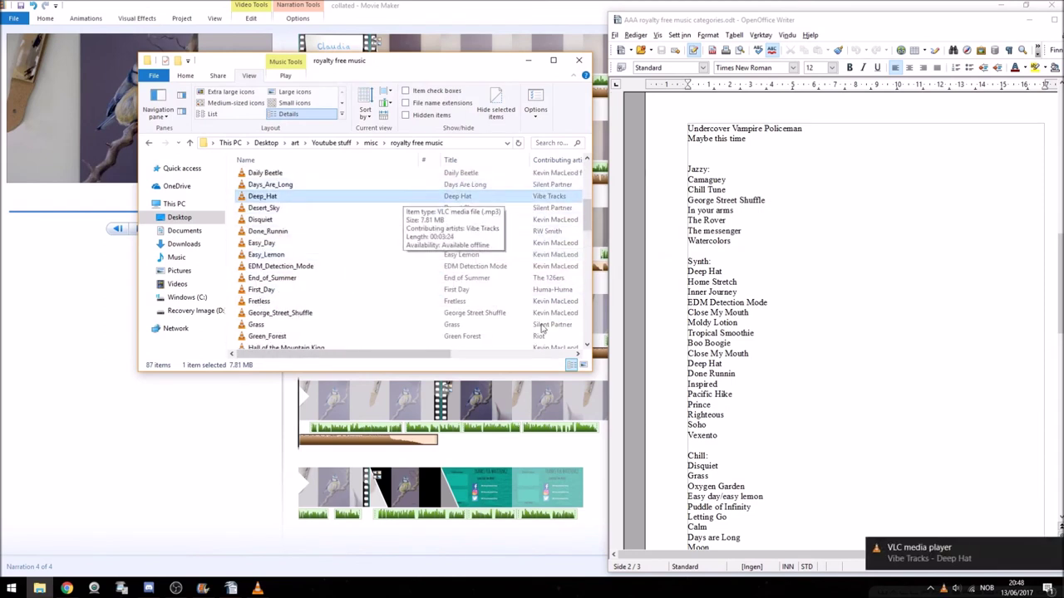
double_click(283, 196)
left_click(166, 33)
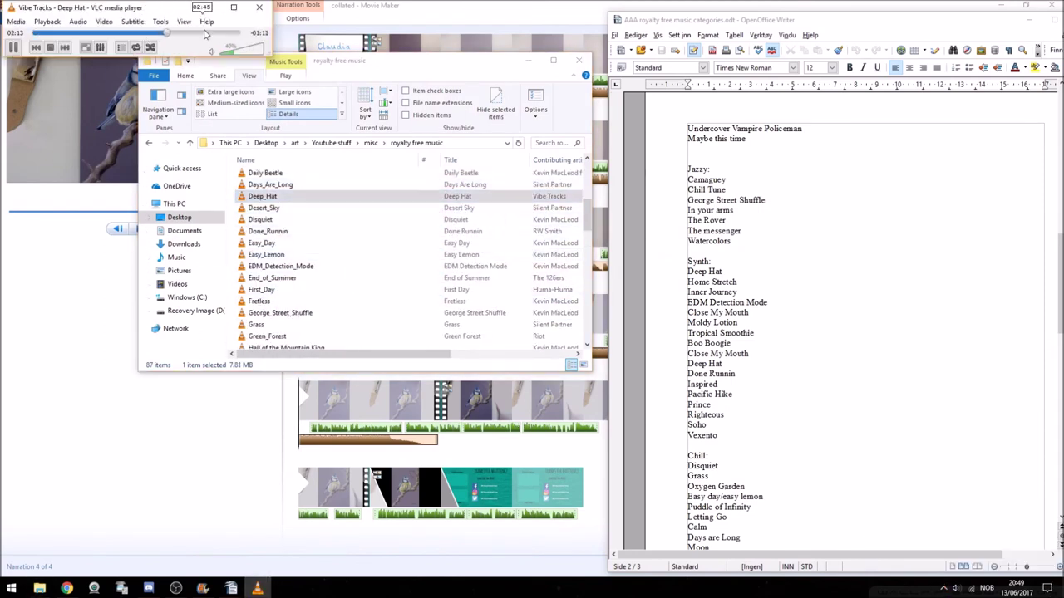
- Preview EDM_Detection_Mode from further into the track, and then play Soho
double_click(345, 266)
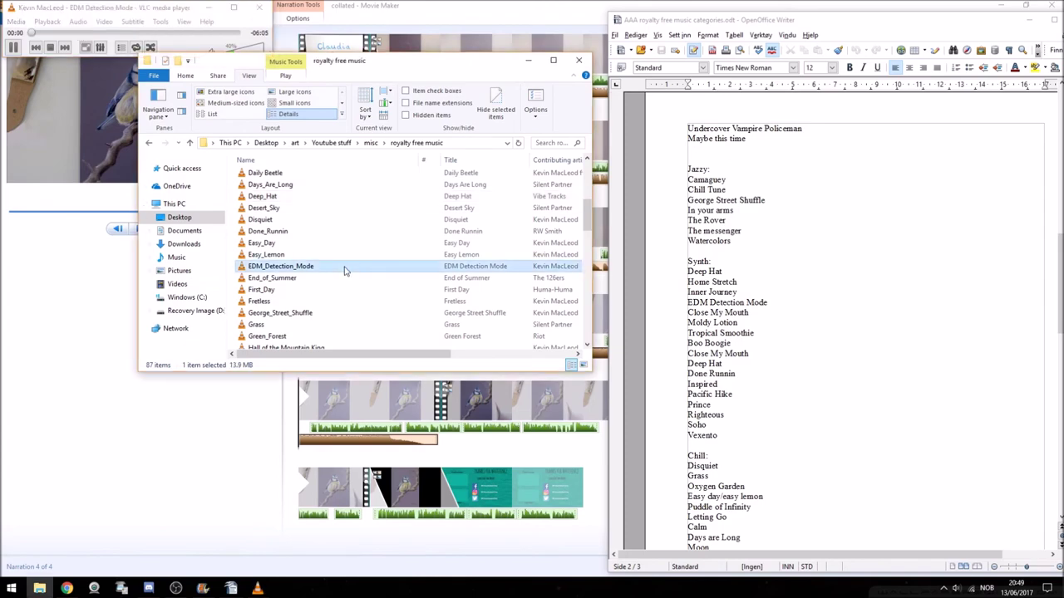
left_click(118, 34)
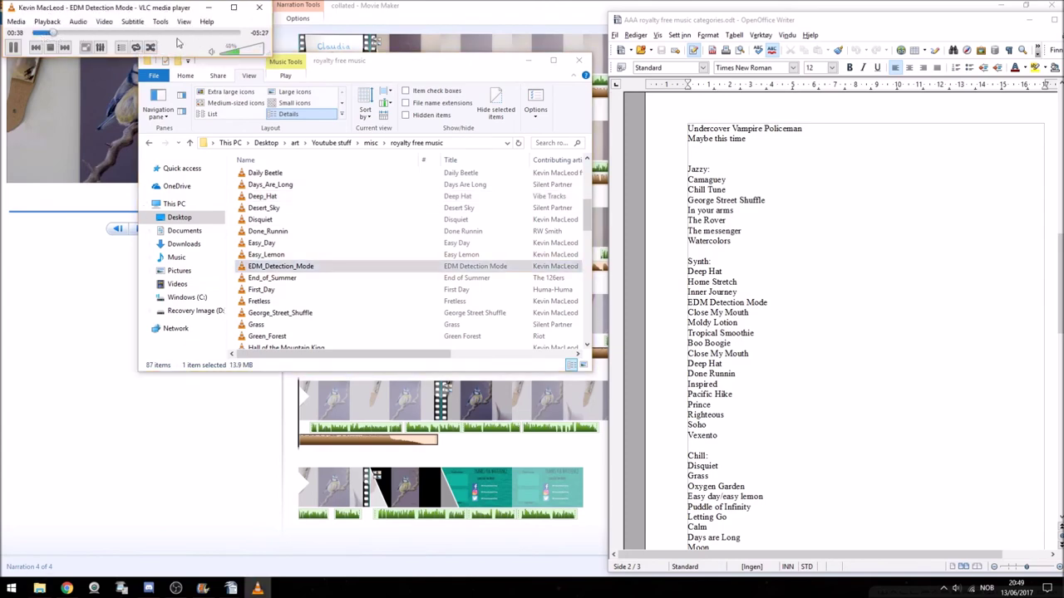
scroll(349, 250, "down", 10)
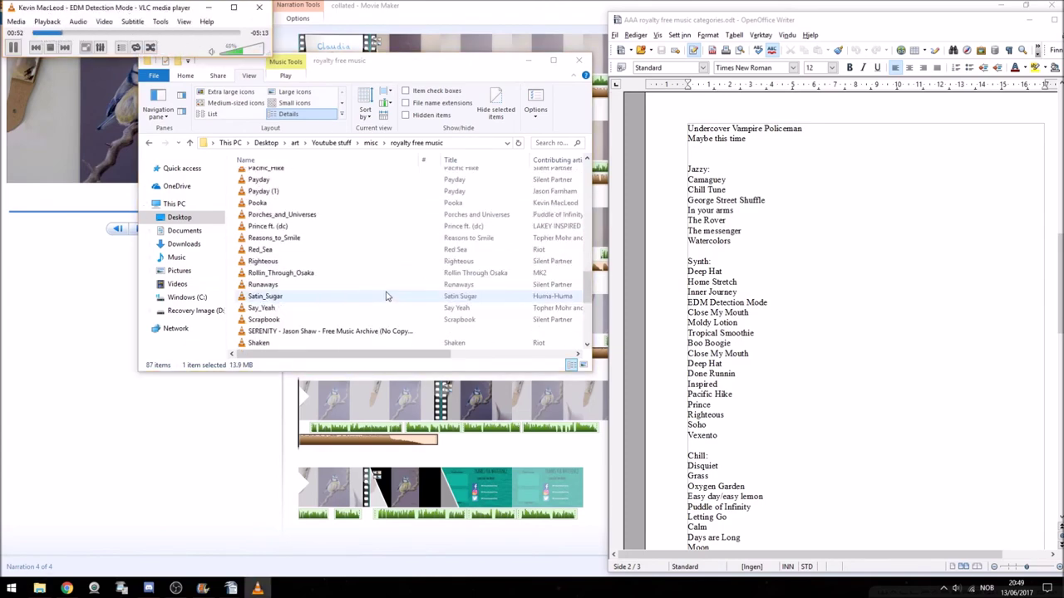
double_click(255, 284)
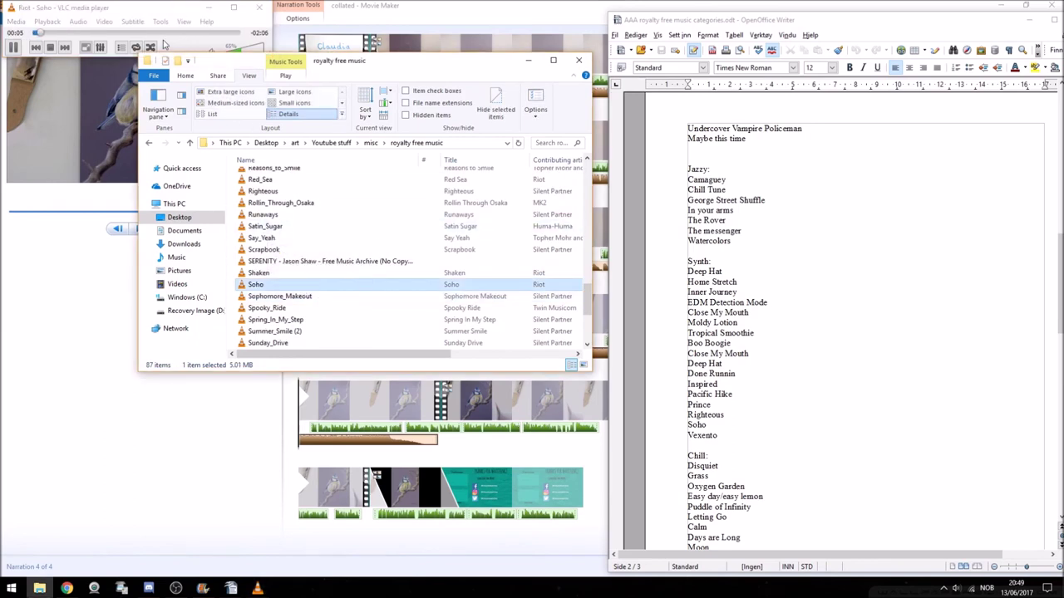
- Play Vexento - Tevo (Original Mix) again and skip ahead in the track
scroll(280, 299, "down", 4)
double_click(280, 307)
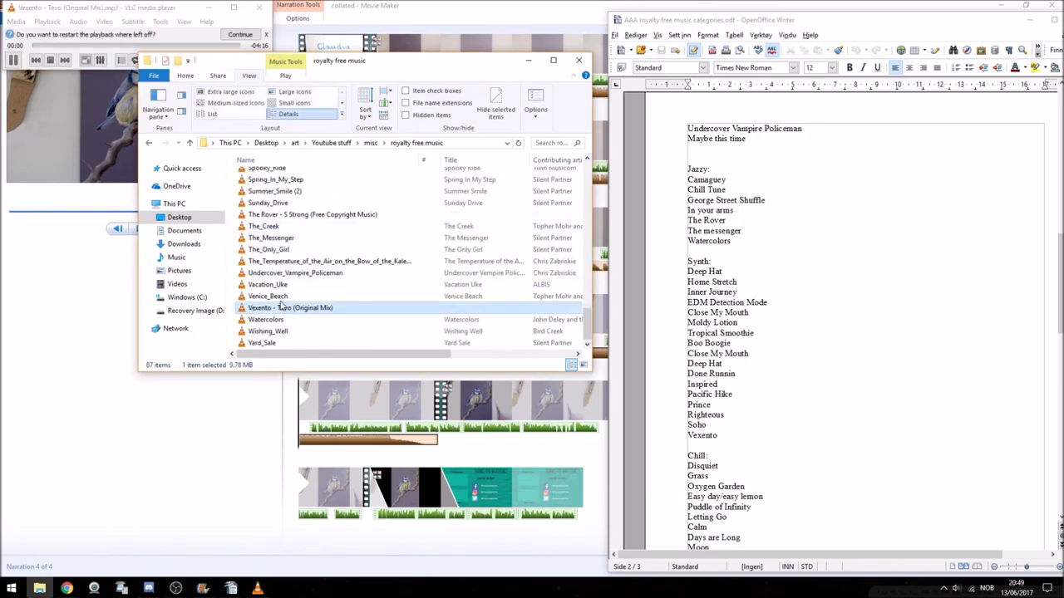
left_click(112, 46)
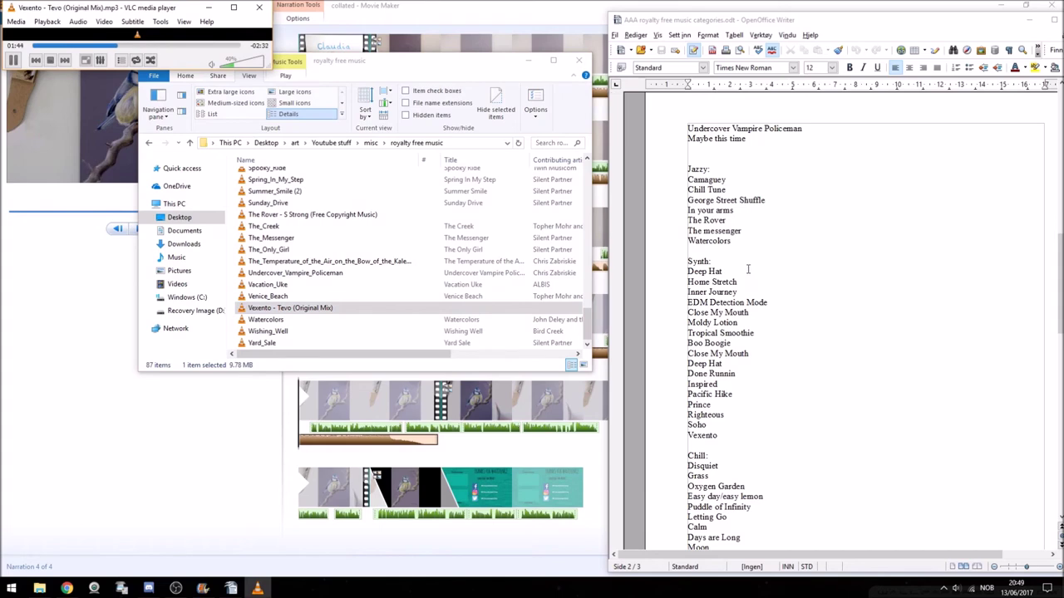
- Play the assembled movie from the beginning in the Movie Maker preview to check the music under the narration
left_click_drag(394, 64, 250, 239)
left_click(141, 229)
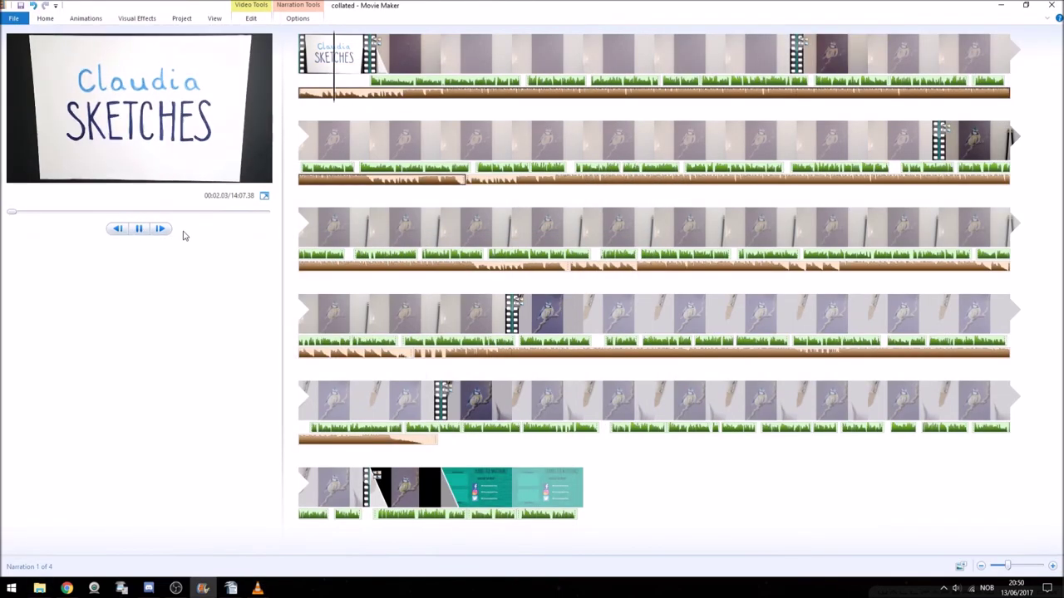
left_click(258, 589)
- Lower the narration volume of the first music track, then open the volume setting for all four music tracks together
left_click(338, 20)
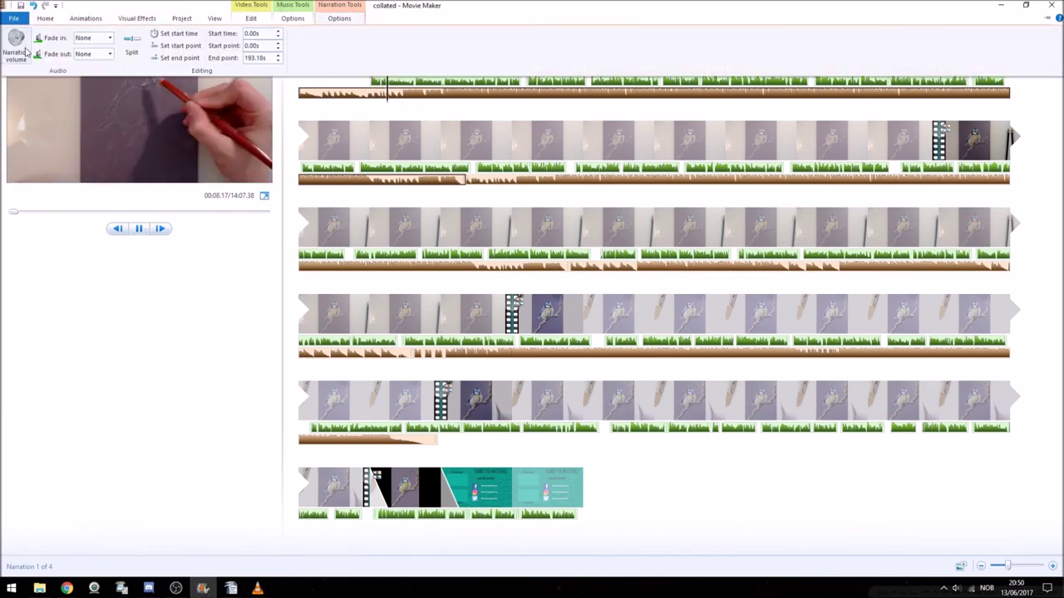
left_click(23, 48)
left_click_drag(532, 37, 515, 37)
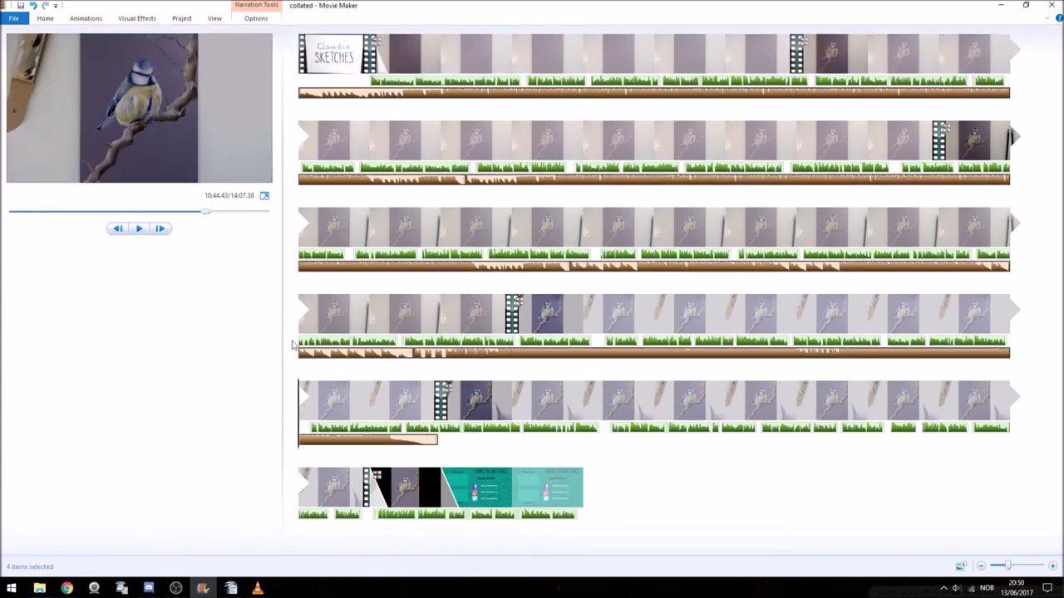
left_click(256, 18)
left_click(16, 46)
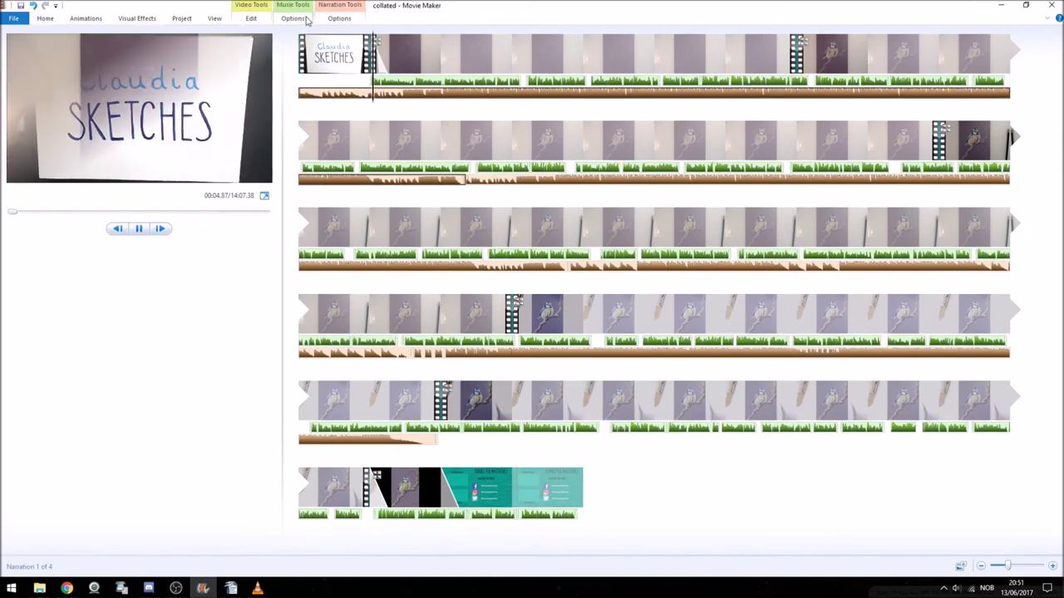
- Reduce the playback speed of the painting clip that follows the intro
double_click(320, 54)
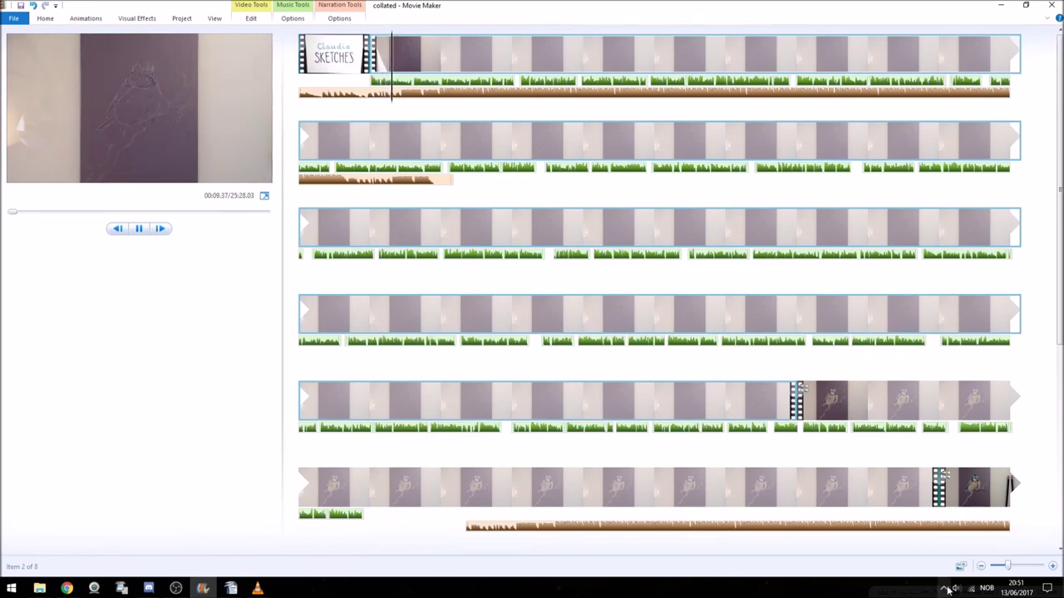
- Stop the preview and set the playback speed of the painting clip after the intro to 8x
left_click(956, 588)
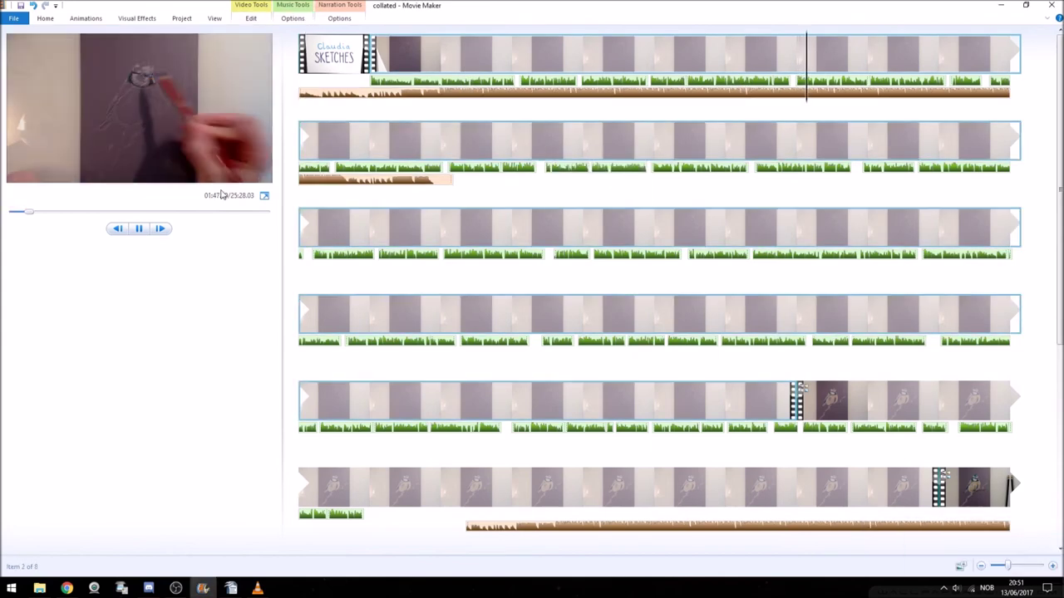
left_click(143, 229)
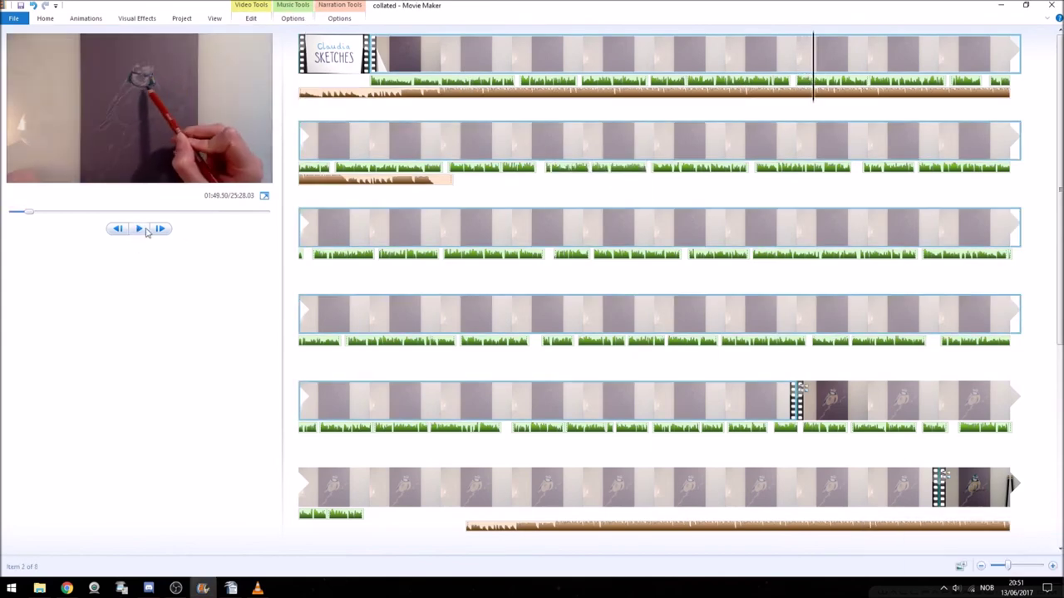
left_click(369, 58)
left_click(251, 18)
left_click(229, 38)
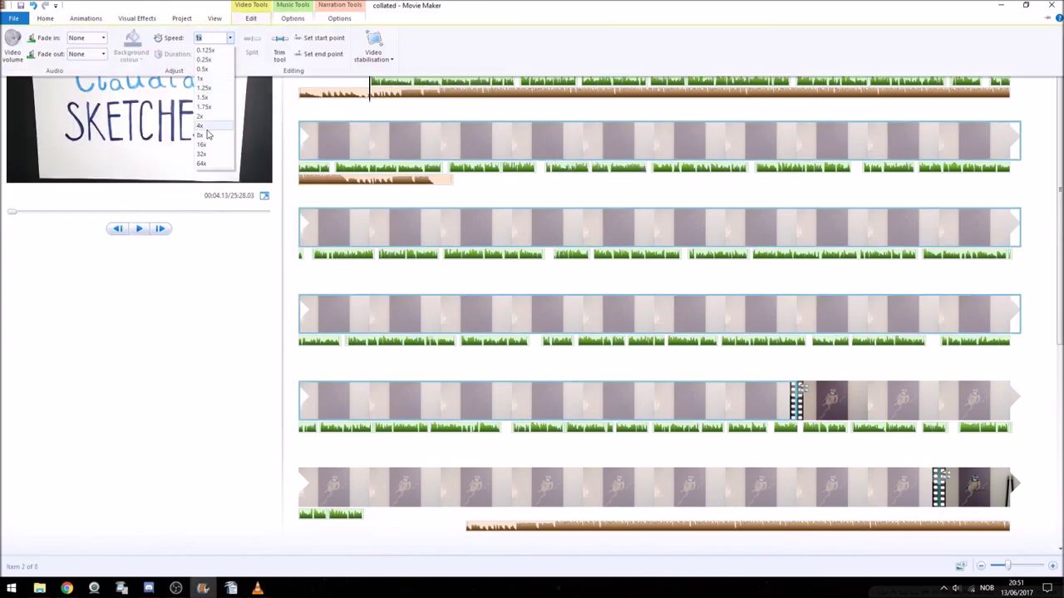
left_click(208, 135)
- Play the movie from the third music track and from a point further into the same painting clip to check the music
left_click(601, 269)
key("space")
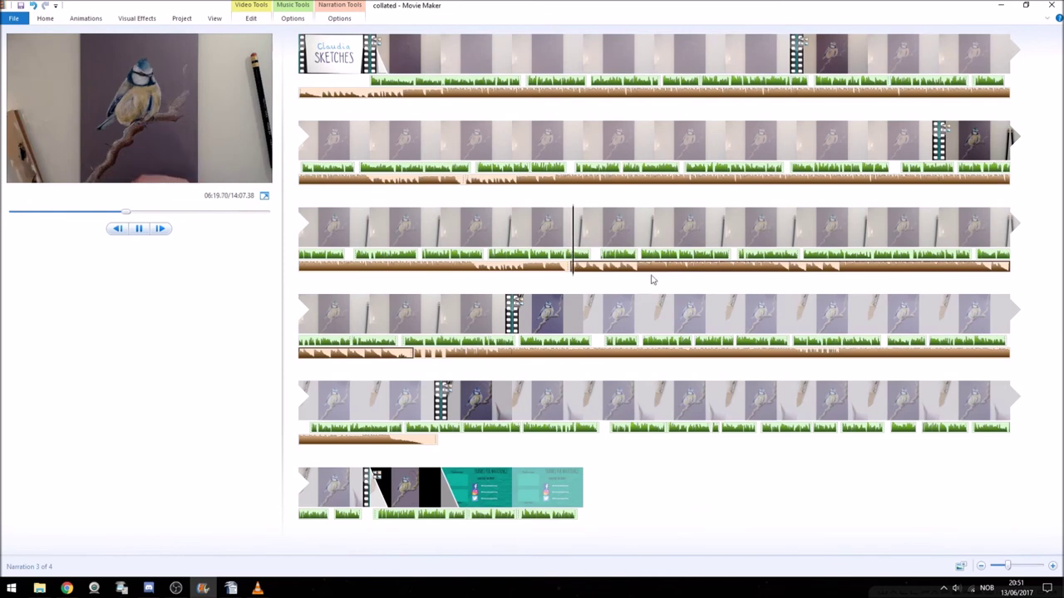
left_click(866, 254)
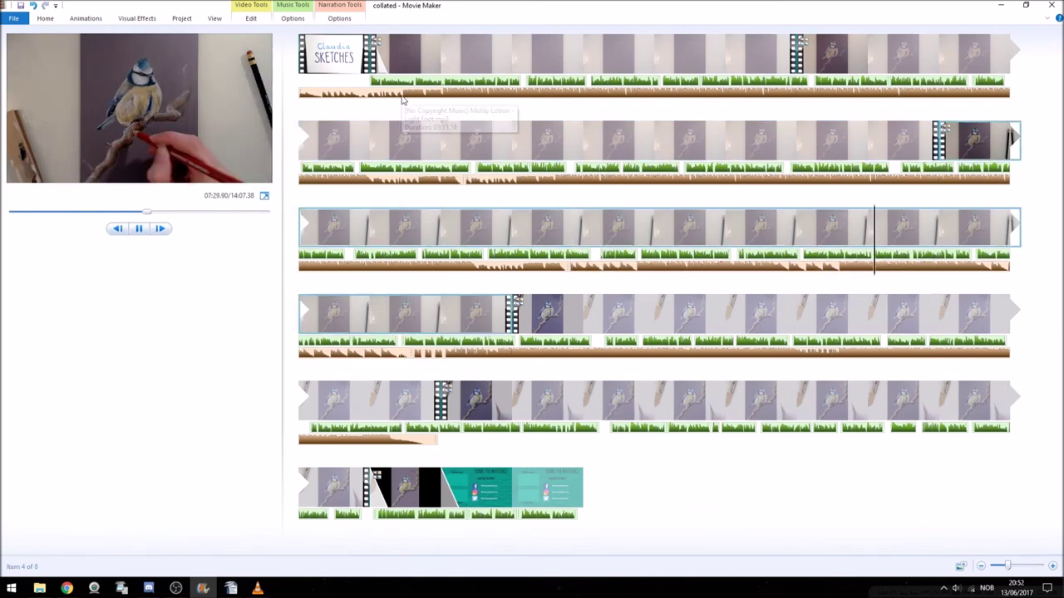
key("space")
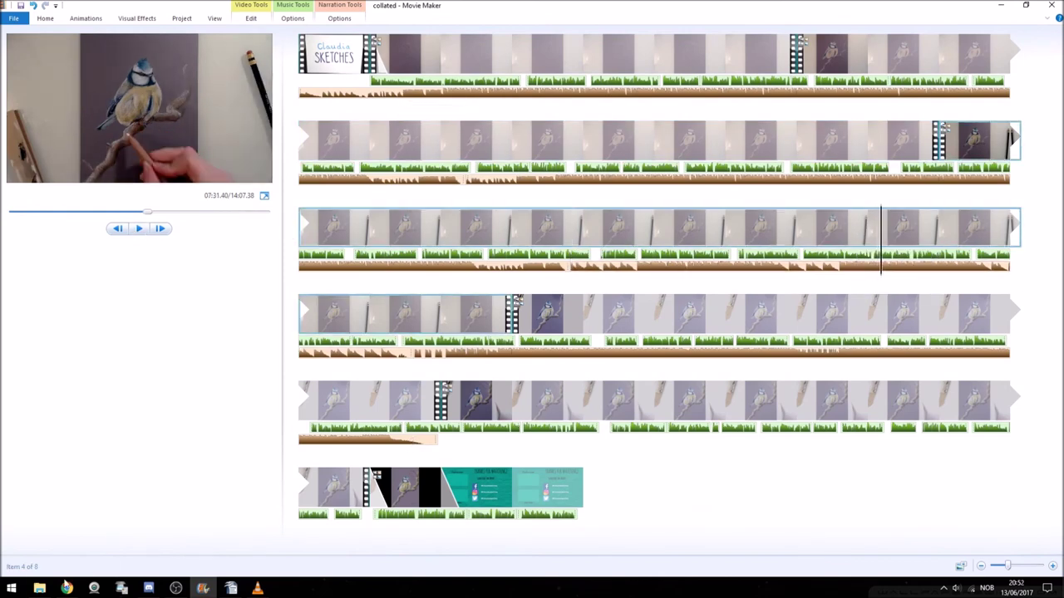
- Switch to OpenOffice Writer and mark Home Stretch, Moldy Lotion, Tropical Smoothie and Prince with an apostrophe in the Synth list
left_click(231, 588)
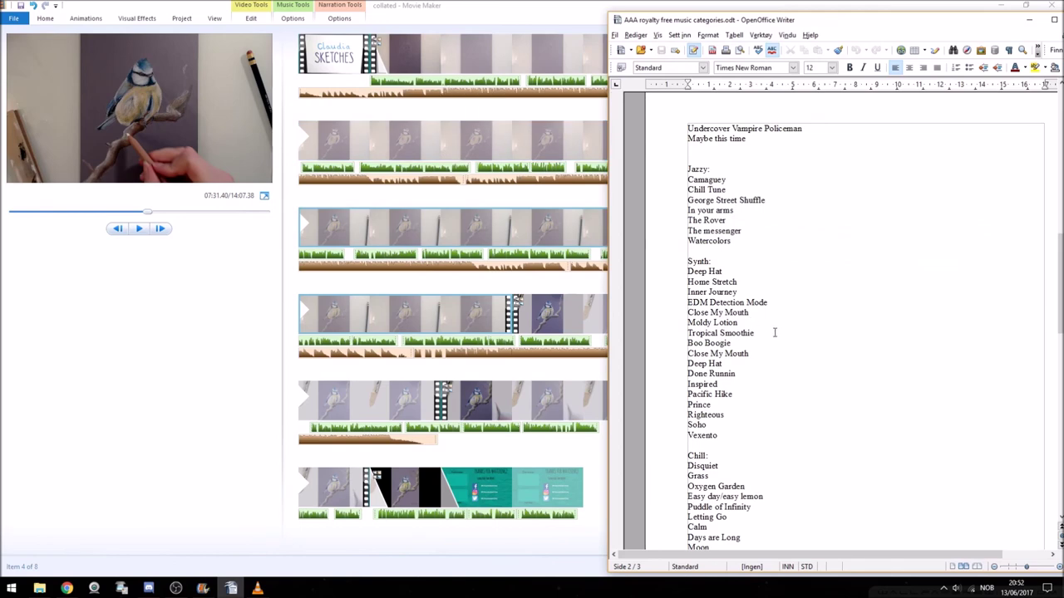
left_click(769, 306)
type("'")
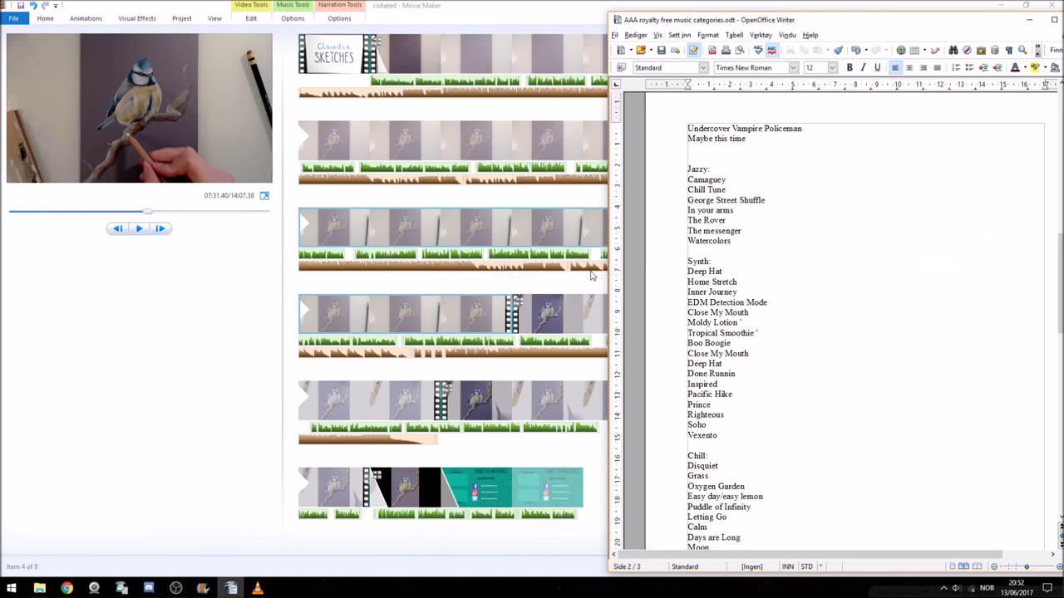
type("'")
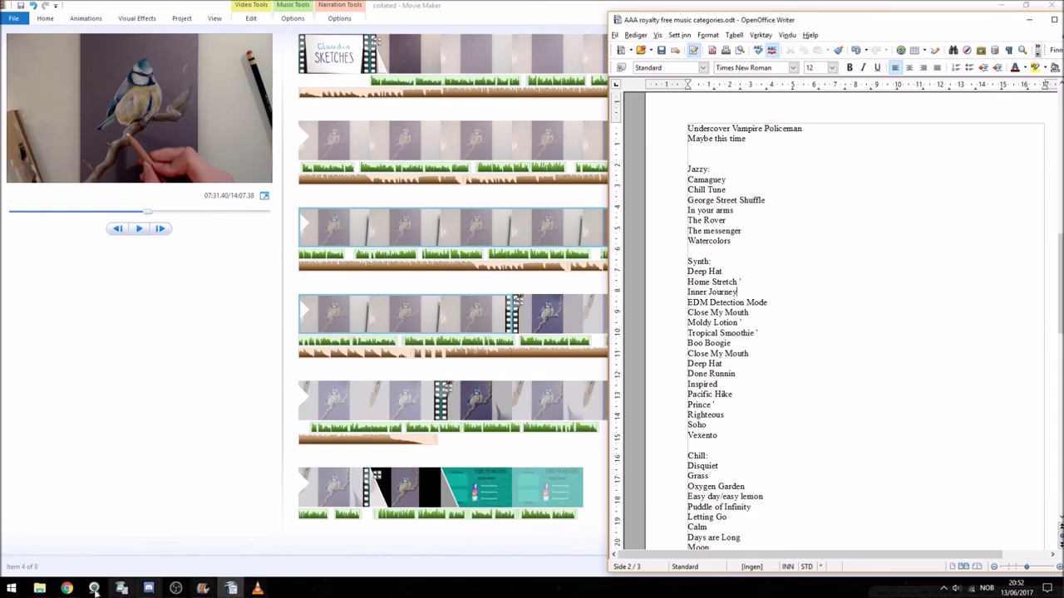
- Switch to the royalty free music folder in File Explorer and play Deep_Hat in VLC
left_click(40, 589)
left_click_drag(162, 246, 301, 98)
scroll(321, 310, "up", 10)
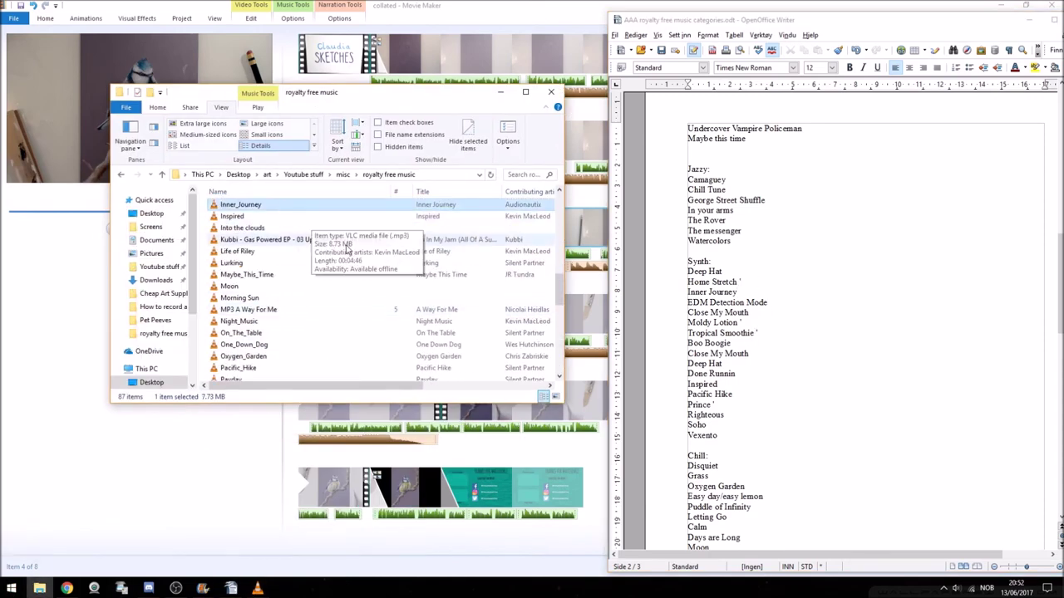
scroll(271, 288, "up", 8)
scroll(271, 288, "down", 1)
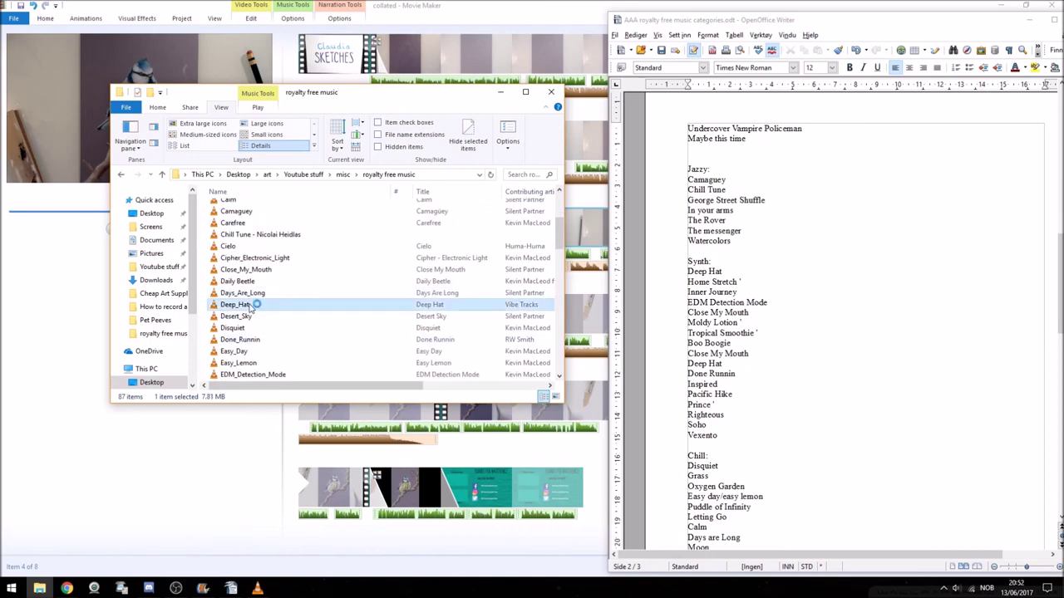
double_click(231, 287)
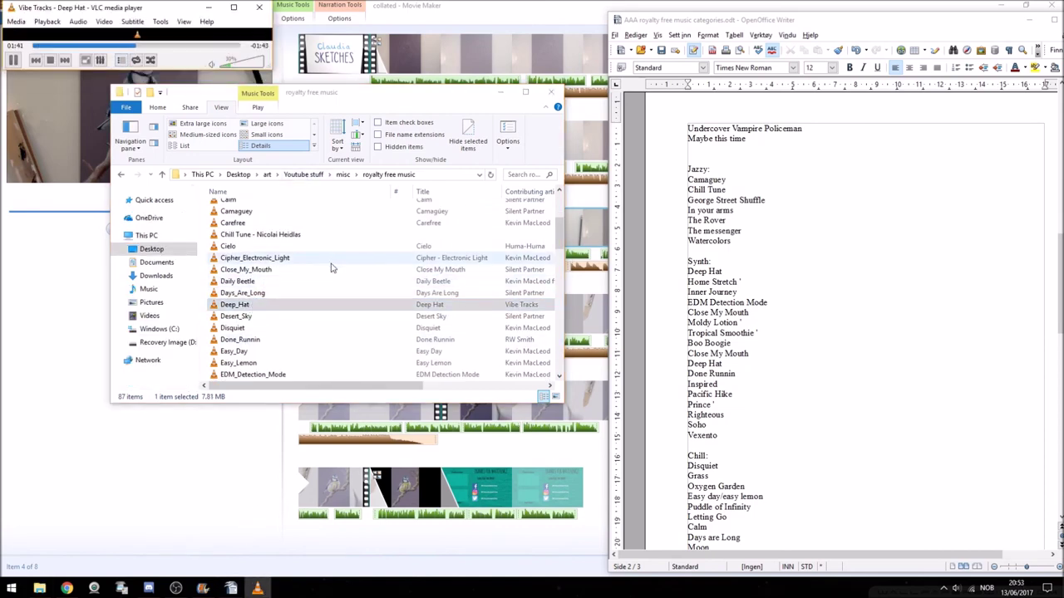
- Play Boo_Boogie and Close_My_Mouth from the royalty free music folder to audition them
scroll(331, 267, "up", 3)
double_click(241, 286)
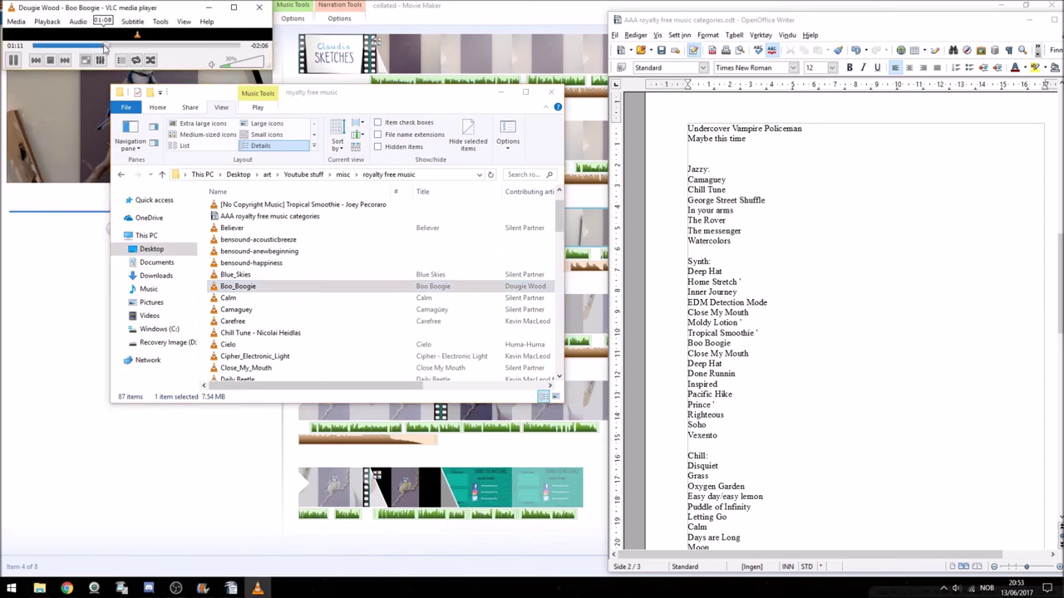
scroll(257, 333, "down", 1)
double_click(249, 339)
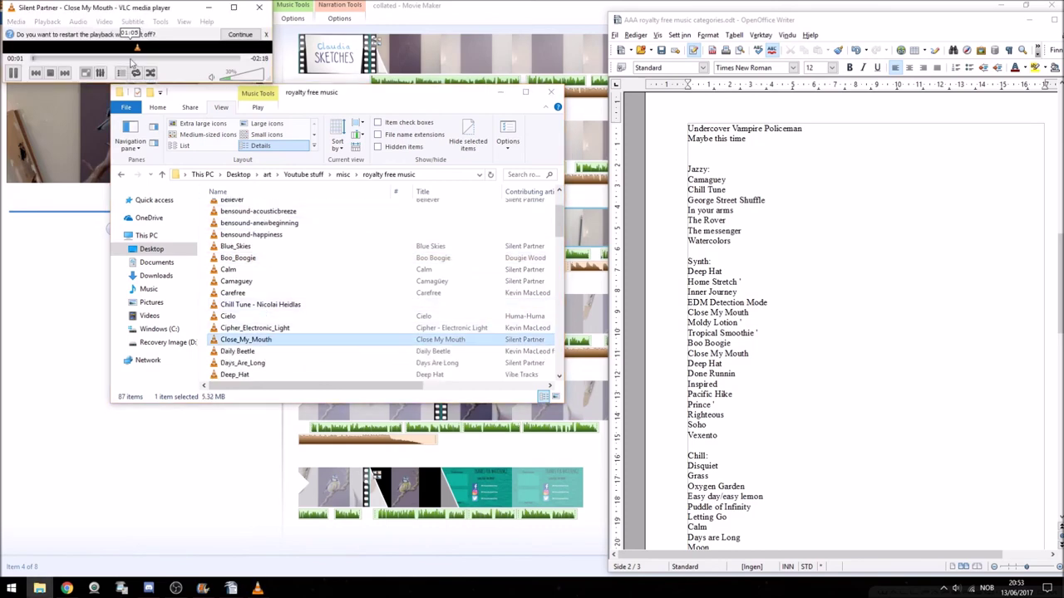
- In Movie Maker, add Close_My_Mouth as a sound and move it to overlap the end of the fourth music track
left_click(426, 443)
left_click(44, 18)
left_click(191, 44)
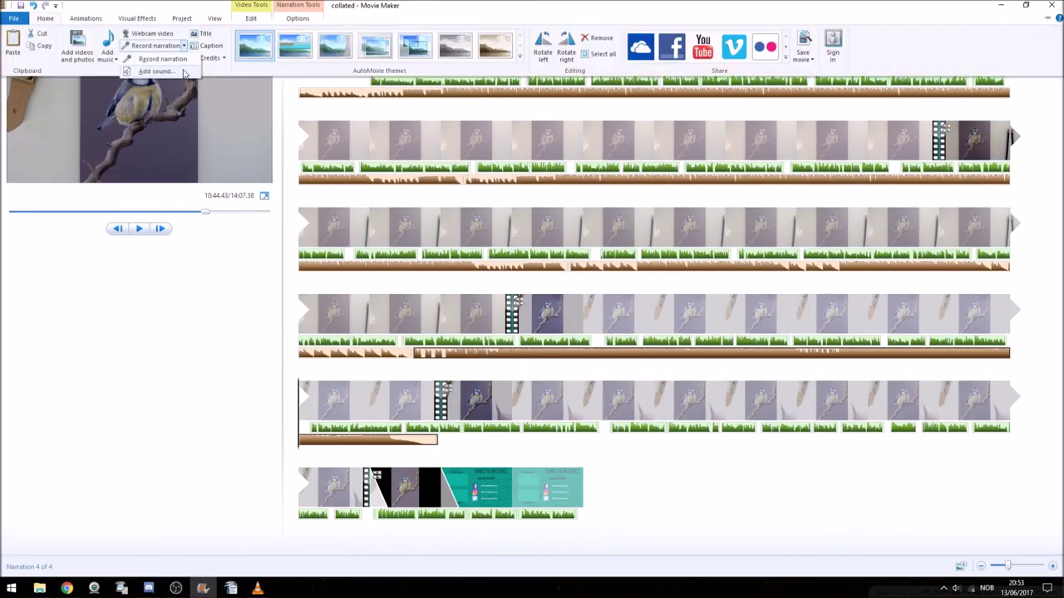
left_click(184, 71)
scroll(316, 171, "down", 2)
left_click(316, 230)
left_click(577, 309)
left_click_drag(328, 443, 458, 441)
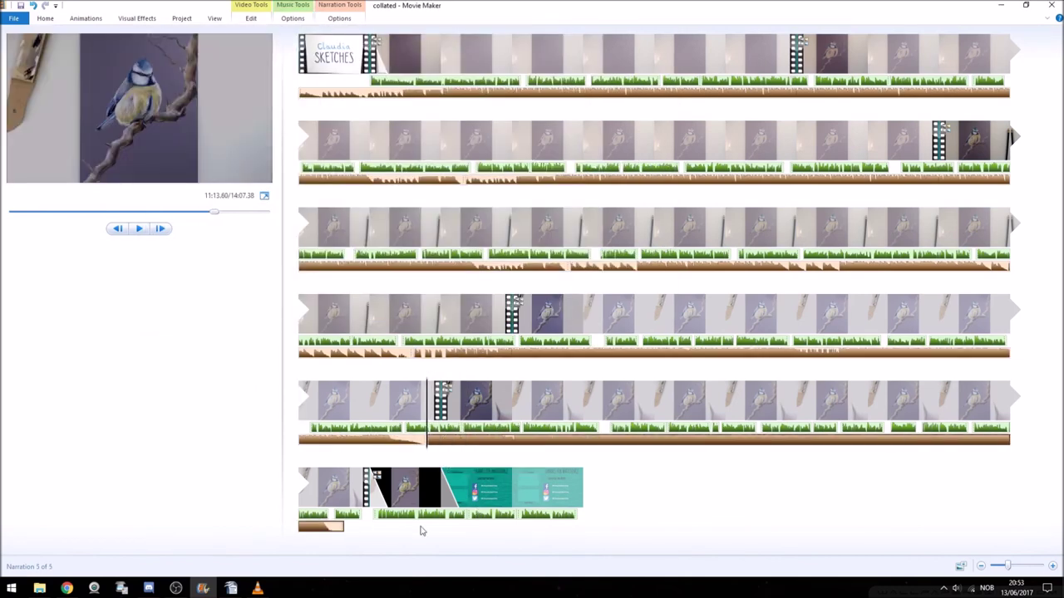
left_click(45, 19)
left_click(185, 48)
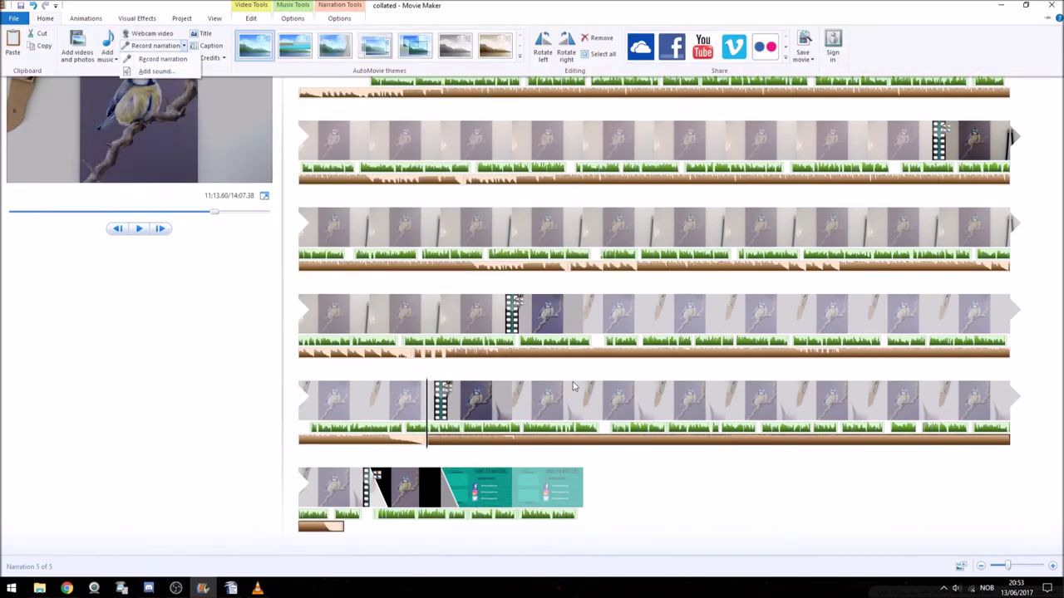
left_click(574, 386)
left_click(45, 18)
left_click(107, 52)
left_click(151, 130)
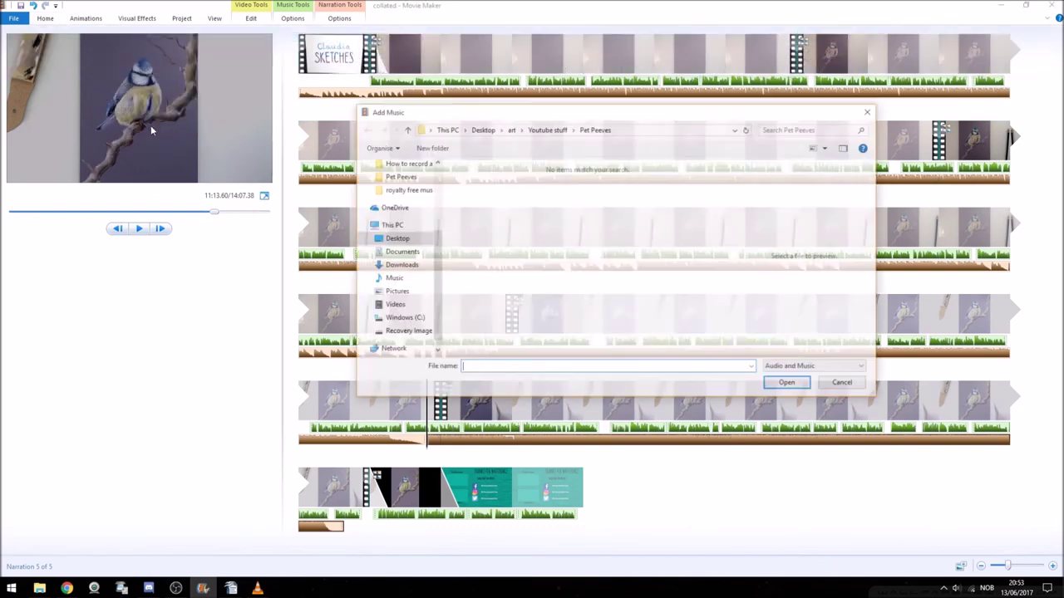
left_click(867, 113)
- Add the sound [No Copyright Music] Moldy Lotion - Light foot to the narration track, then bring up VLC
left_click(45, 19)
left_click(185, 48)
left_click(165, 69)
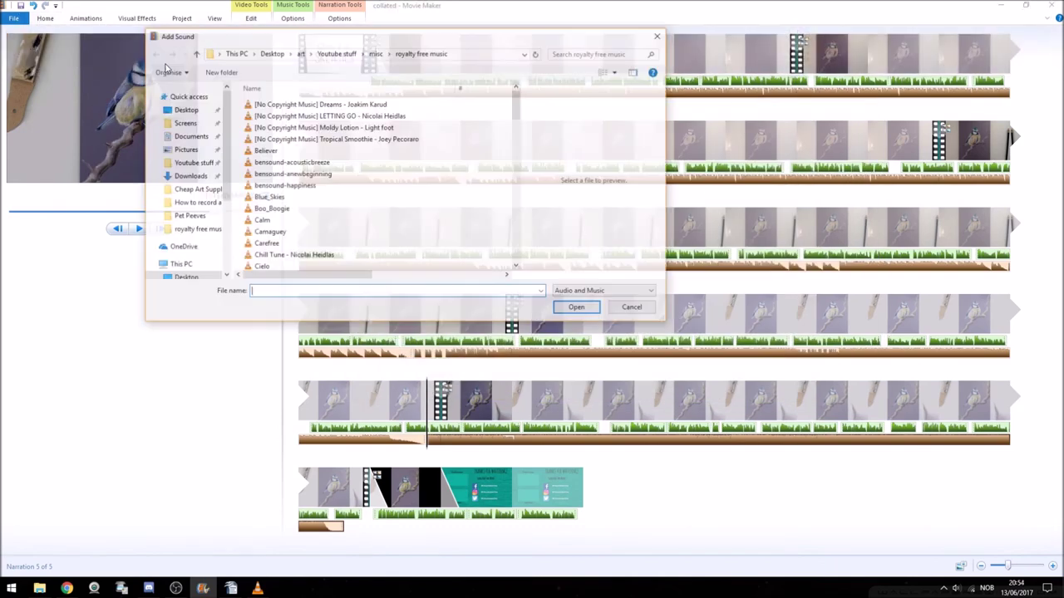
left_click(332, 128)
left_click(576, 306)
left_click(256, 588)
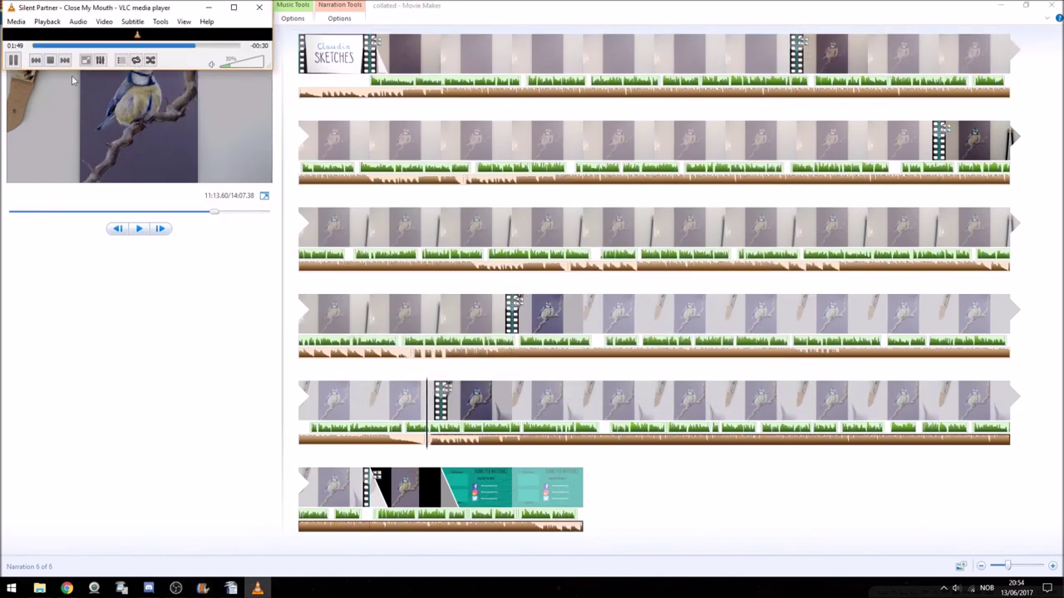
- Compare the narration volume of the first music track with that of the newly added Moldy Lotion track
left_click(471, 532)
left_click(336, 93)
left_click(339, 18)
left_click(17, 47)
left_click(528, 525)
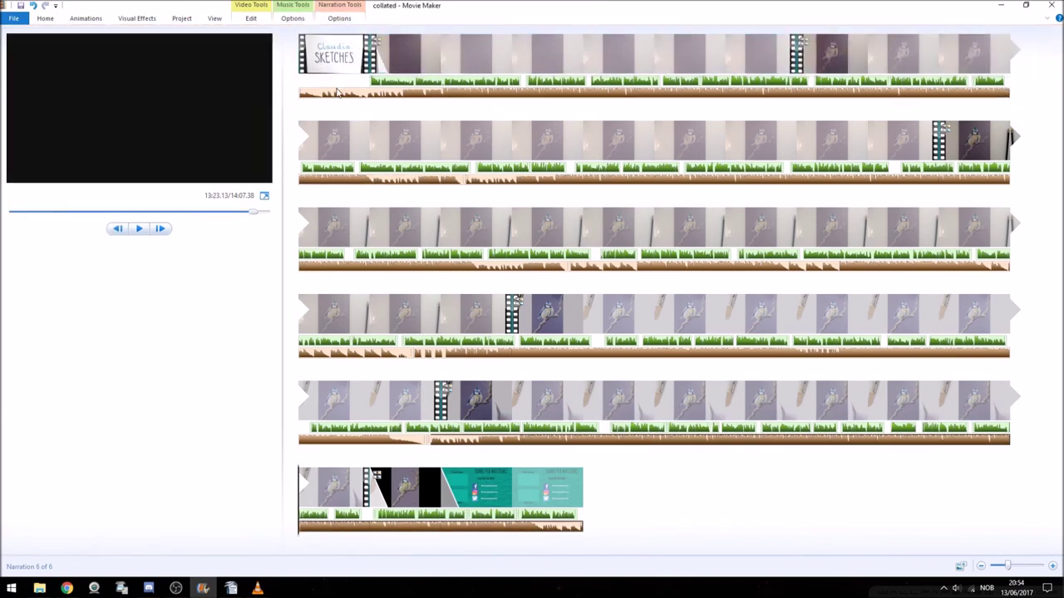
left_click(336, 93)
left_click(339, 18)
left_click(17, 46)
- Move the Moldy Lotion track to start at about 13:31, near the end of the Close_My_Mouth track
left_click(443, 430)
left_click_drag(440, 439, 679, 438)
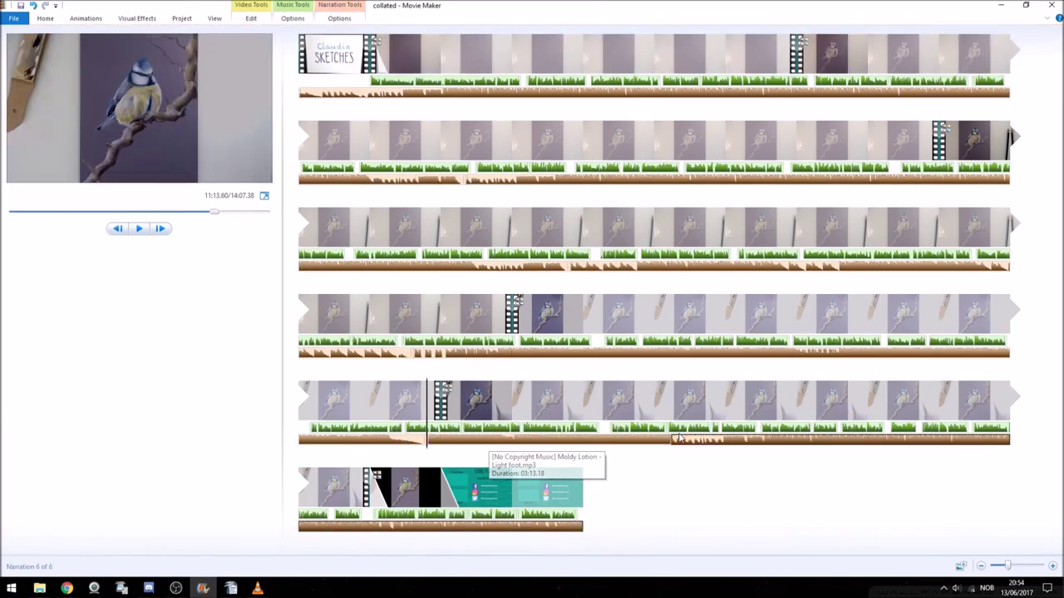
left_click(673, 438)
left_click(336, 523)
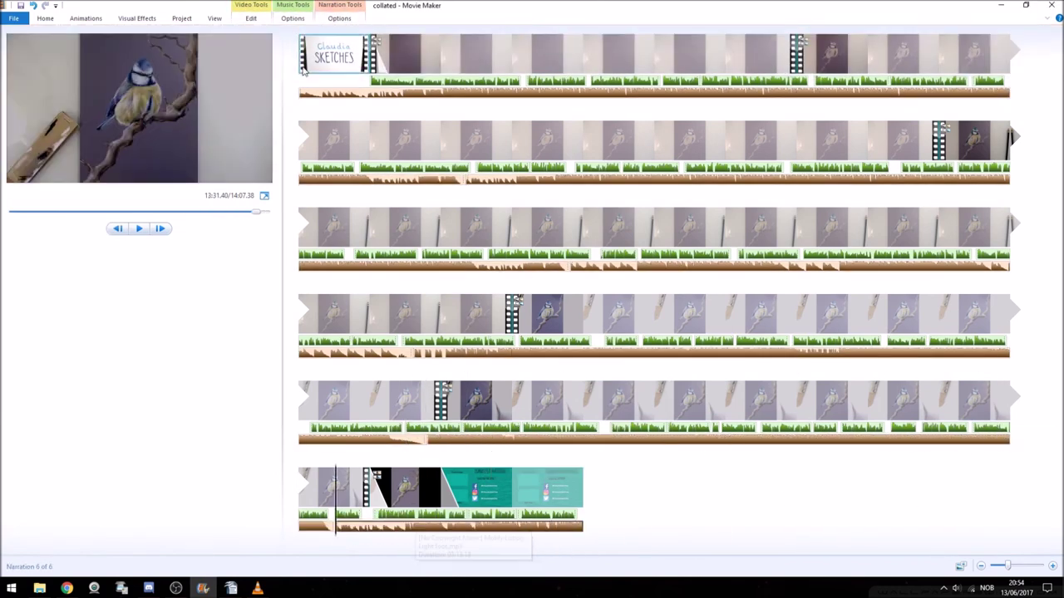
- Give the Moldy Lotion track a fade in and a fade out
left_click(339, 18)
left_click(109, 38)
left_click(98, 60)
left_click(108, 54)
left_click(100, 76)
- Play the ending of the movie and lower the narration volume of the Moldy Lotion track
left_click(429, 525)
key("space")
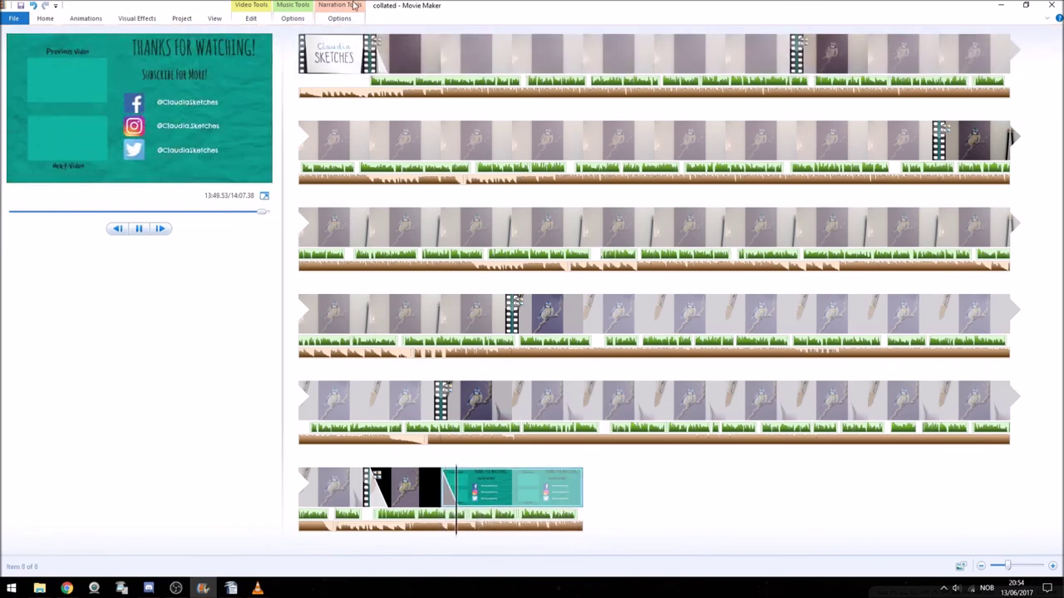
left_click(352, 18)
left_click(17, 47)
left_click_drag(532, 35, 519, 39)
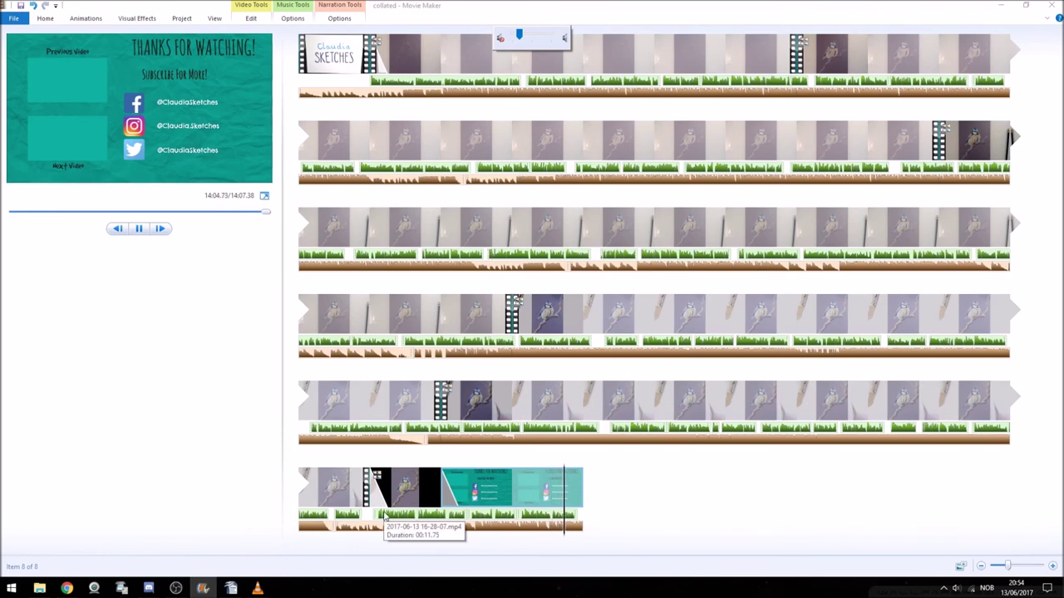
- Play from the starts of the last two music tracks and partway through the Close_My_Mouth track to check the music balance
left_click(337, 526)
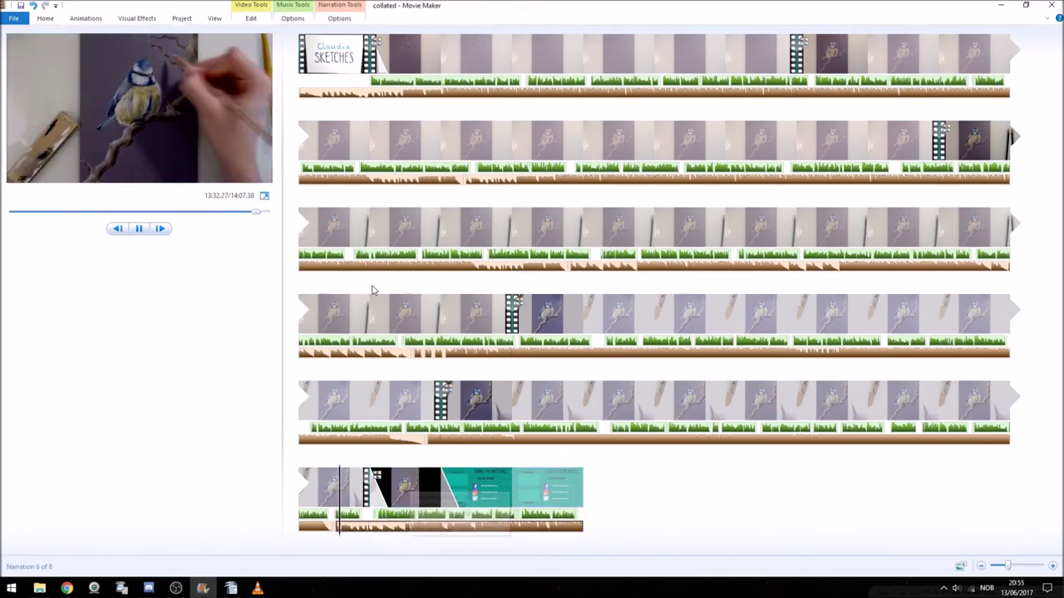
left_click(467, 440)
left_click(341, 18)
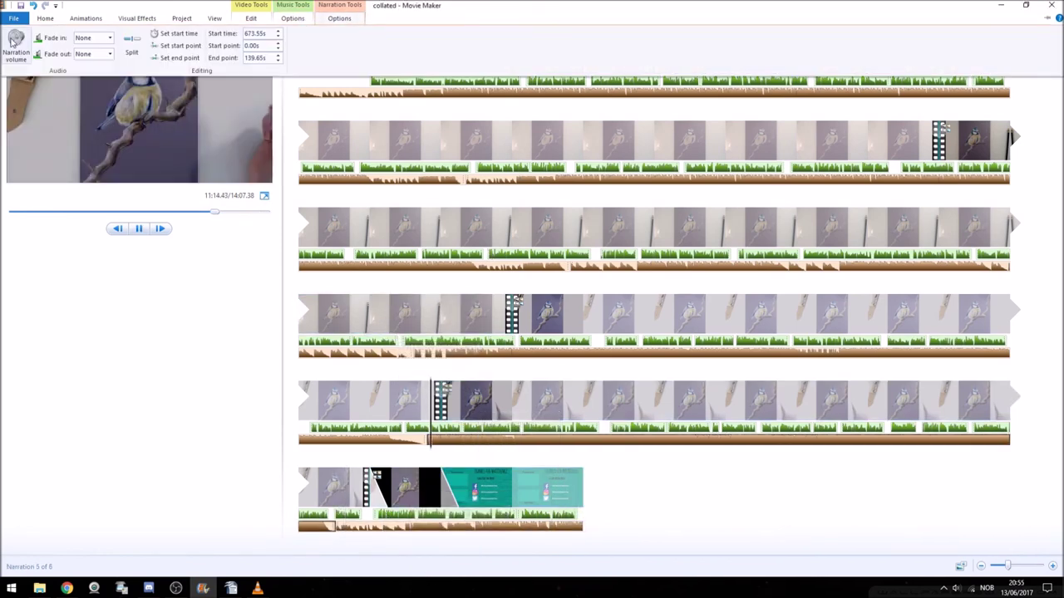
left_click(764, 432)
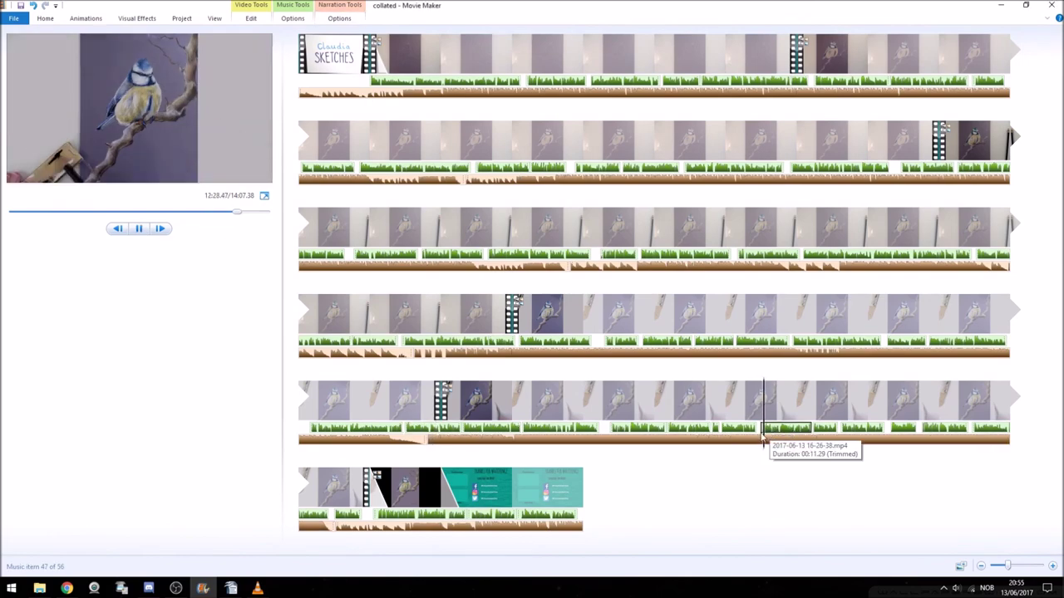
- Try setting all five selected painting clips to 1x speed, look over the stretched timeline and undo the speed change
left_click(347, 488)
left_click(411, 54, "shift")
left_click(251, 18)
left_click(232, 38)
left_click(219, 78)
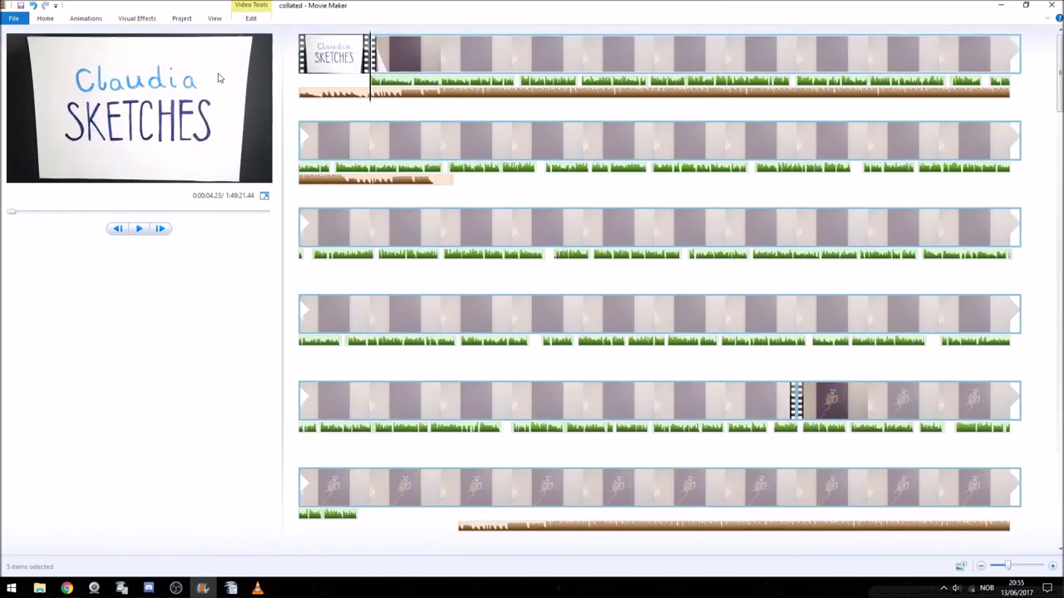
scroll(641, 326, "down", 4)
scroll(665, 257, "up", 4)
scroll(656, 249, "down", 8)
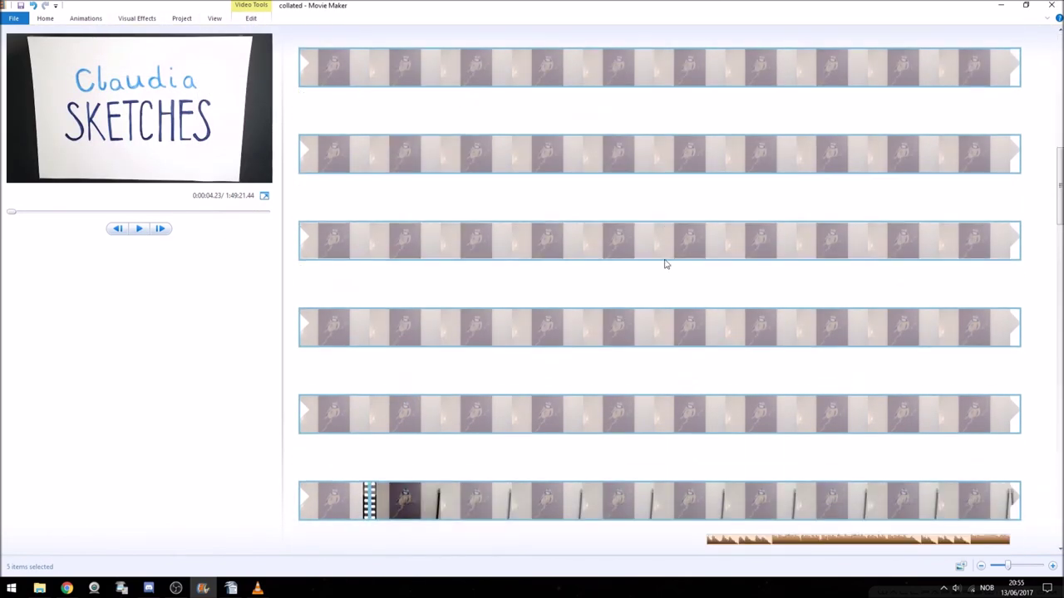
key("ctrl+z")
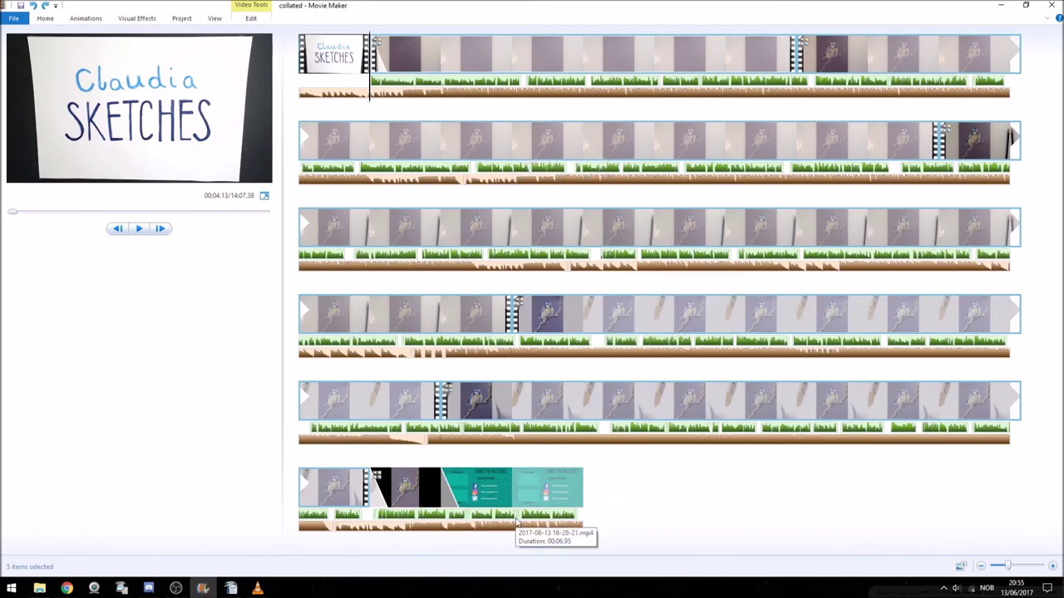
left_click(432, 443)
left_click(334, 509)
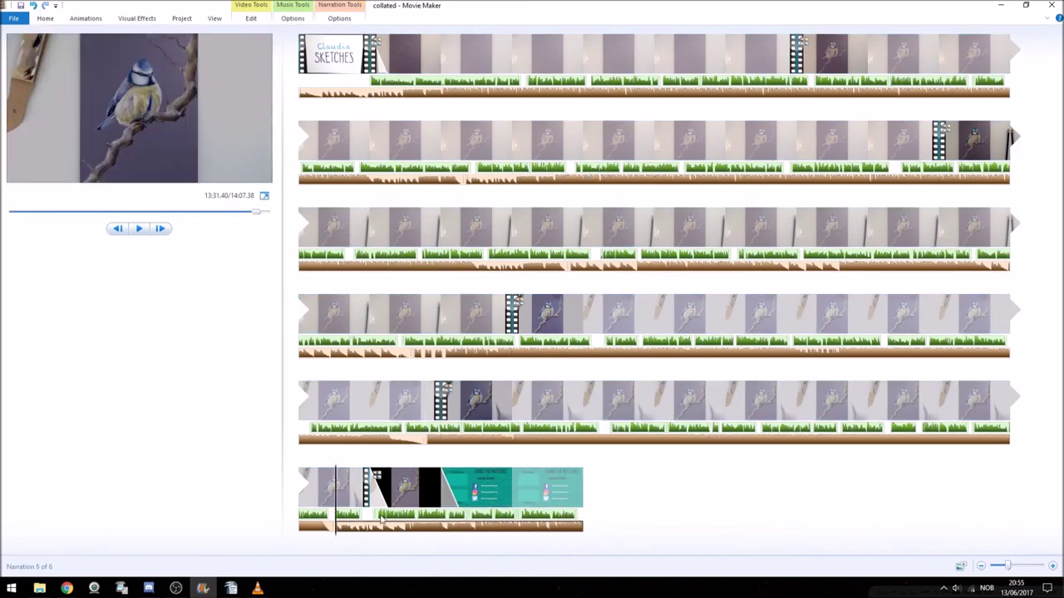
- Export the movie for high-definition display as an MPEG-4/H.264 file named final in the Pet Peeves folder
left_click(13, 19)
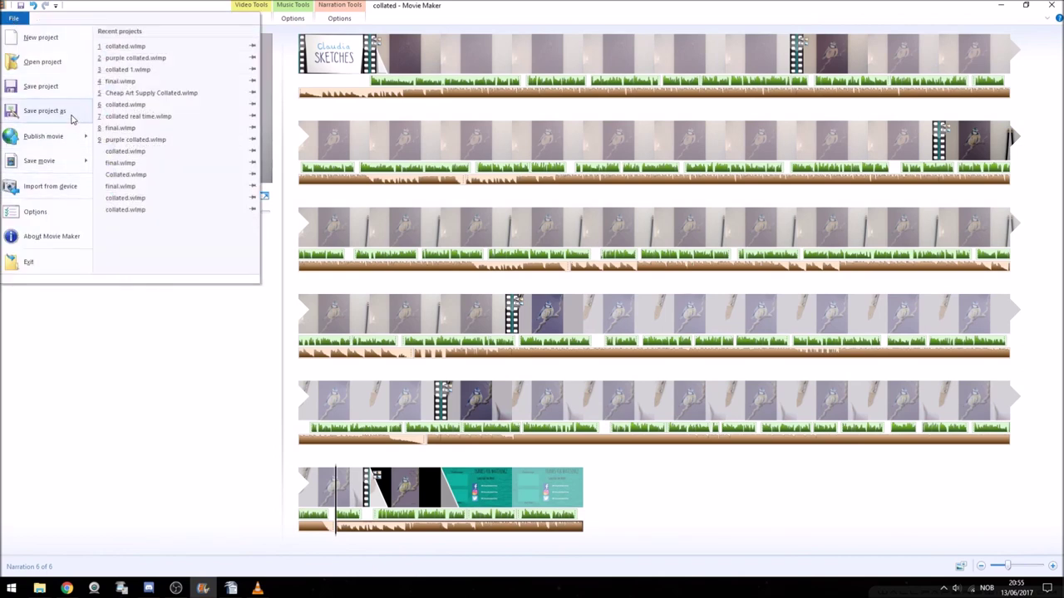
mouse_move(56, 159)
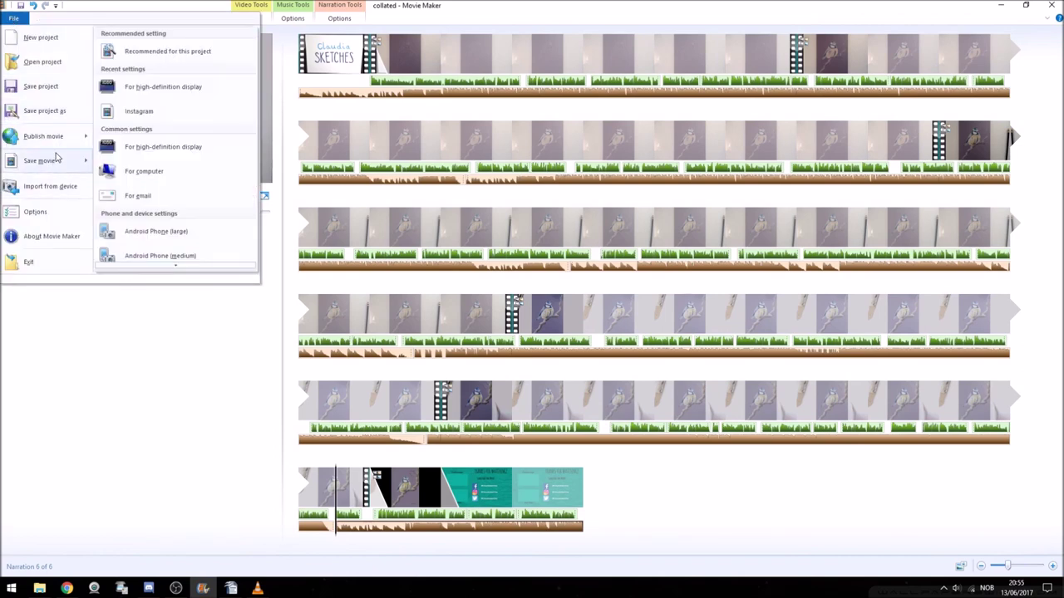
left_click(138, 89)
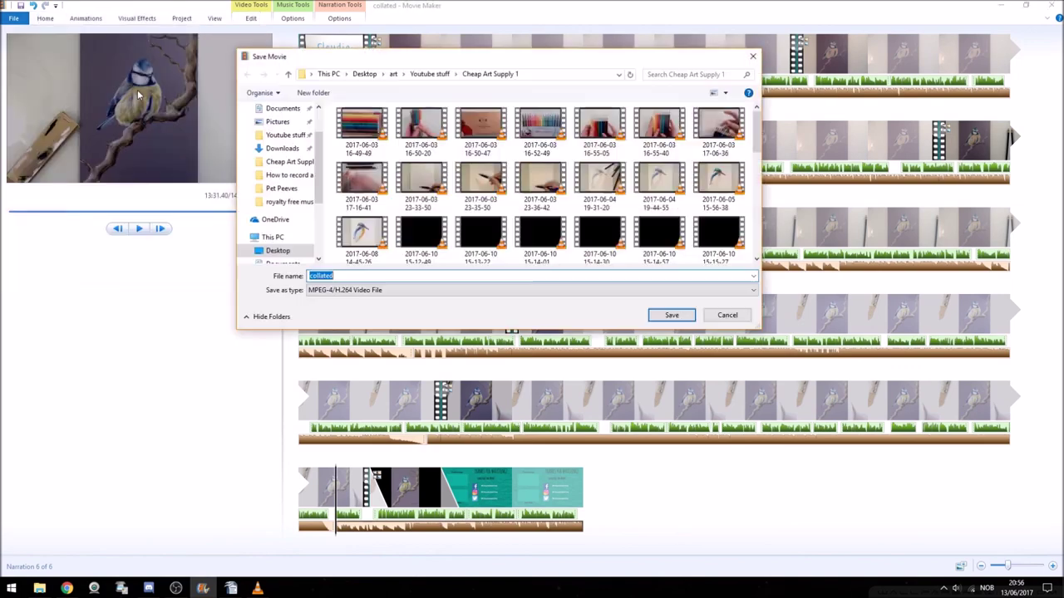
left_click(289, 175)
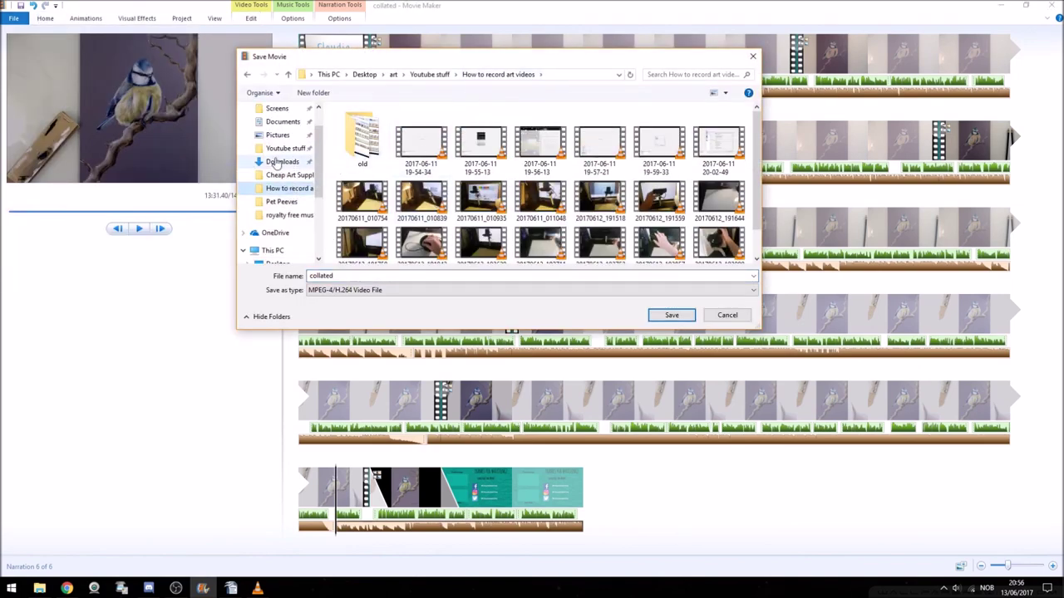
left_click(278, 201)
double_click(354, 277)
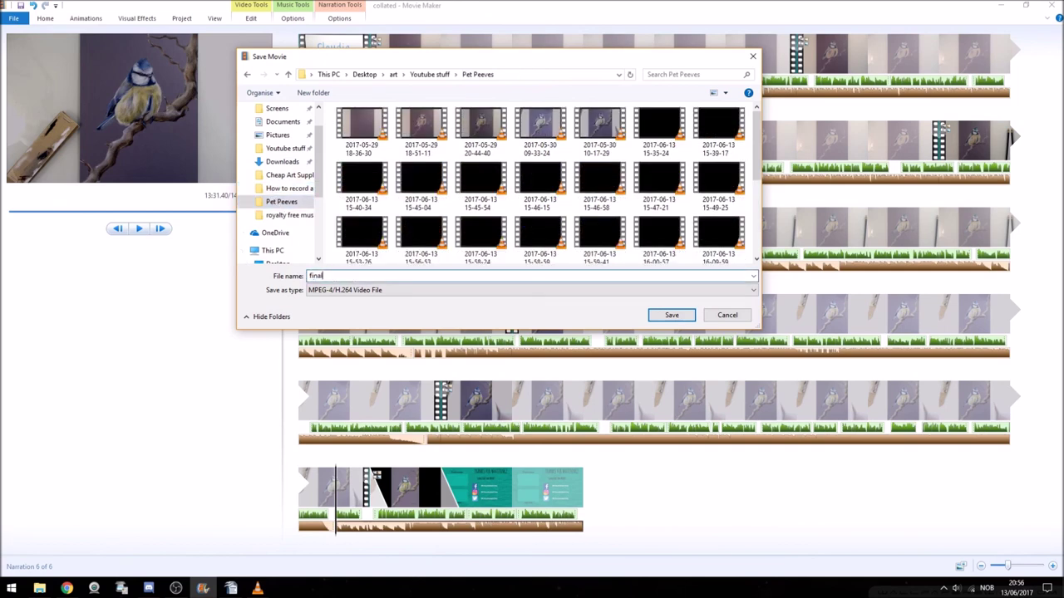
left_click(671, 316)
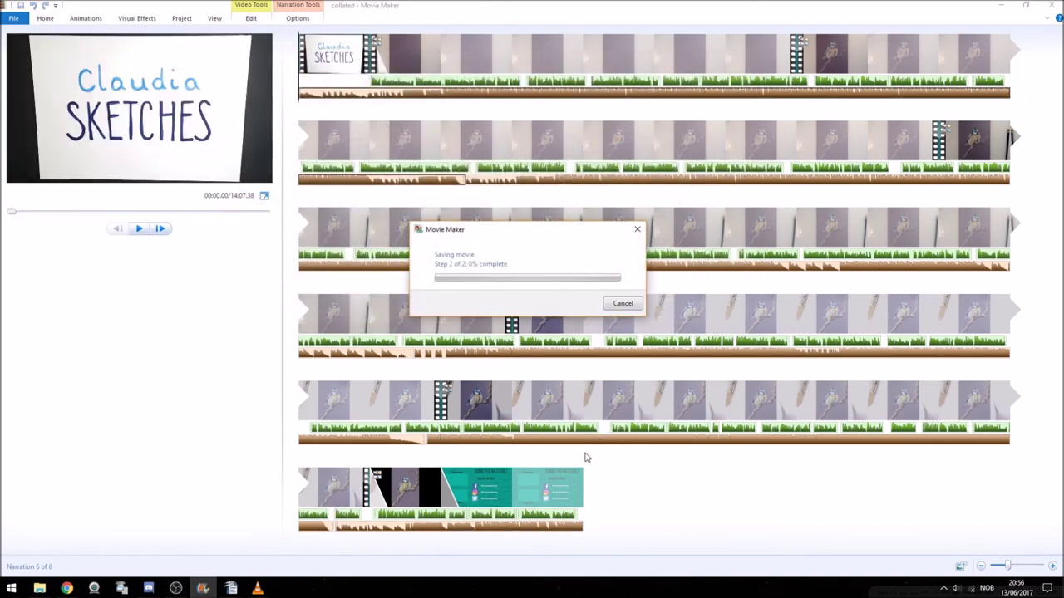